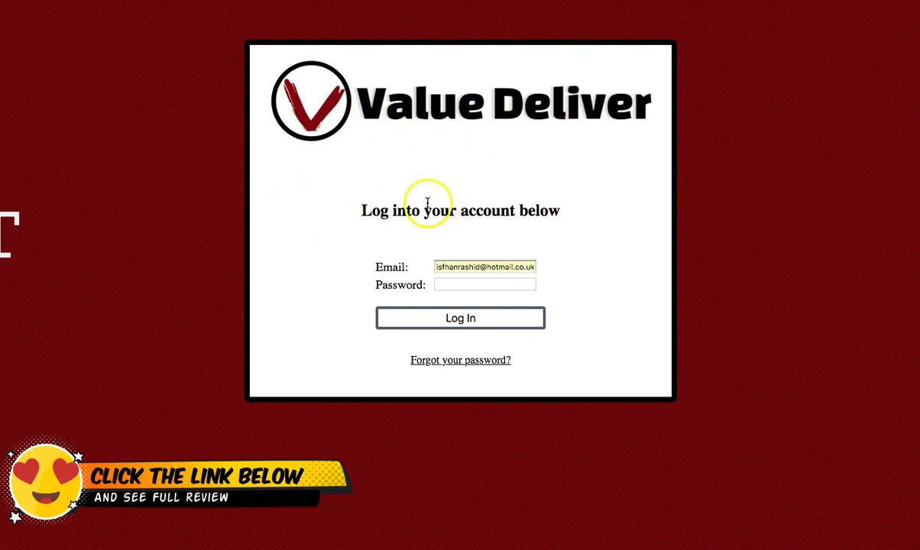
# - Enter the account password, log in to Value Deliver and save the login in the browser
pyautogui.click(489, 284)
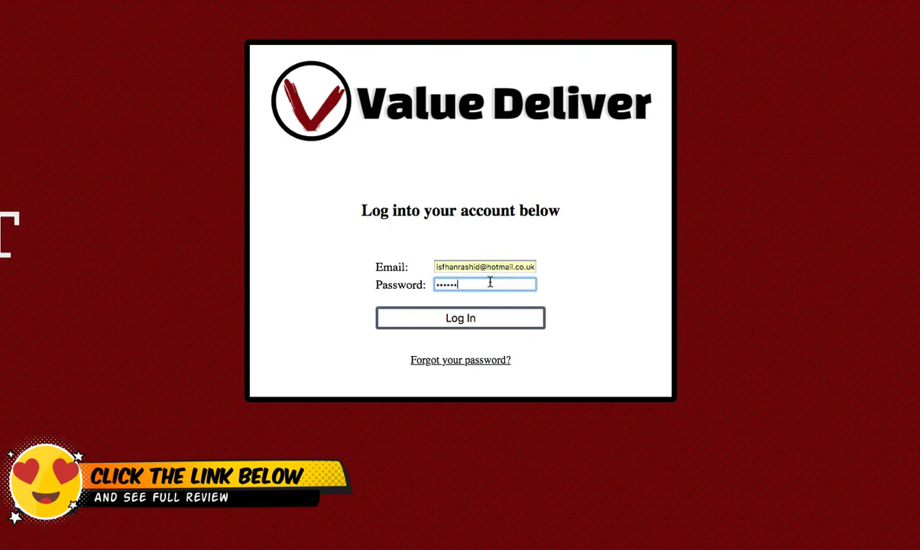
pyautogui.press('Return')
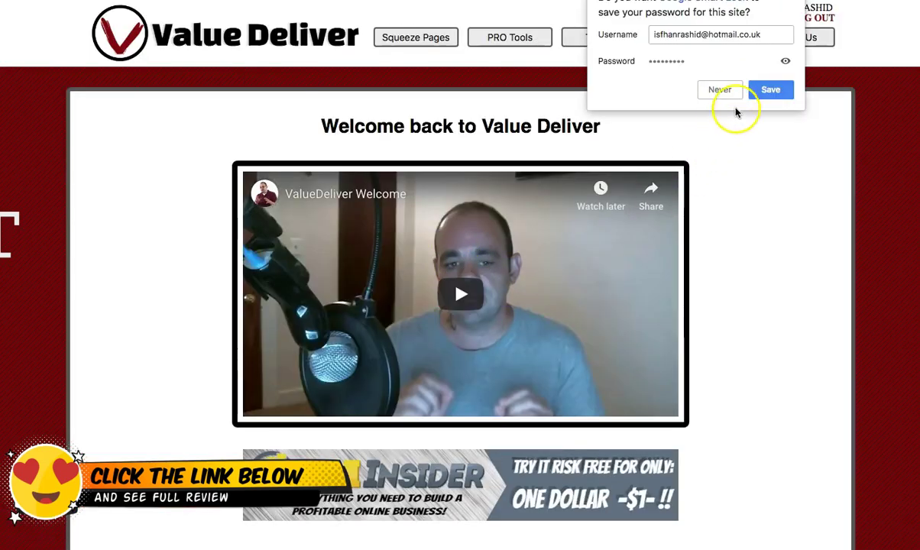
pyautogui.click(781, 93)
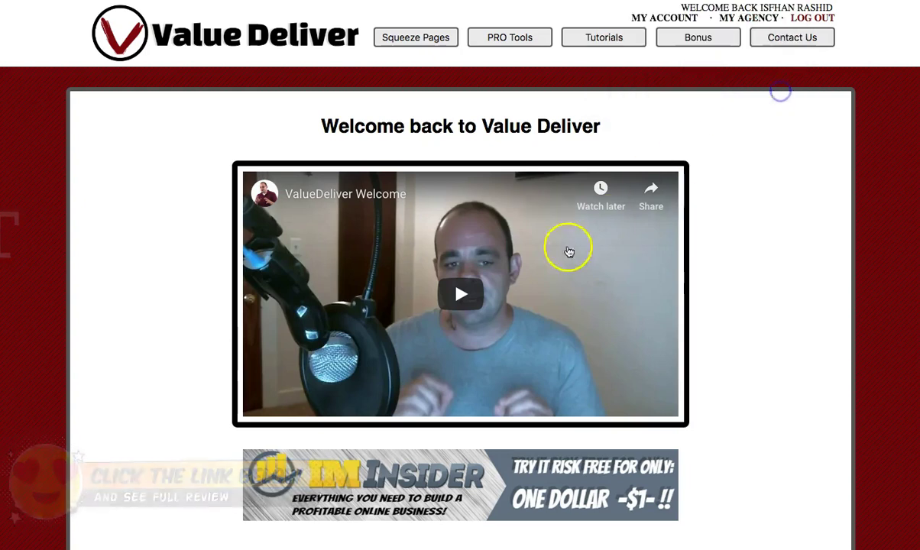
# - Open the Tutorials page and look over the ValueDeliver walkthrough and YouTube video code tutorials
pyautogui.scroll(-2, 714, 273)
pyautogui.scroll(2, 716, 275)
pyautogui.scroll(1, 716, 275)
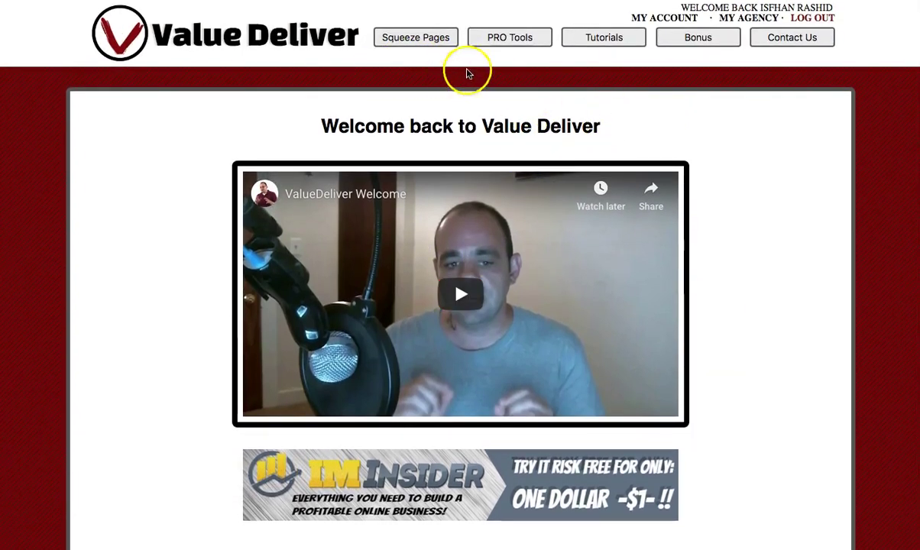
pyautogui.click(600, 46)
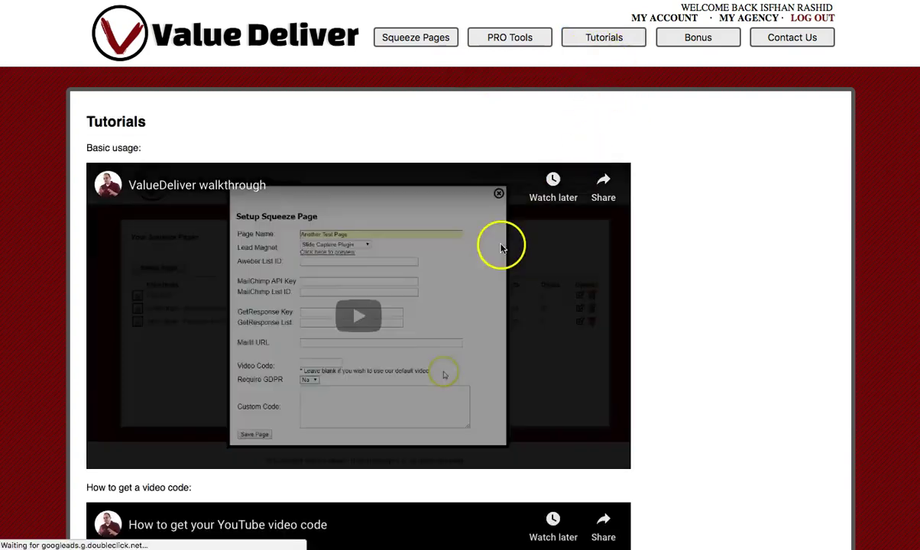
pyautogui.scroll(-5, 498, 242)
pyautogui.scroll(2, 537, 194)
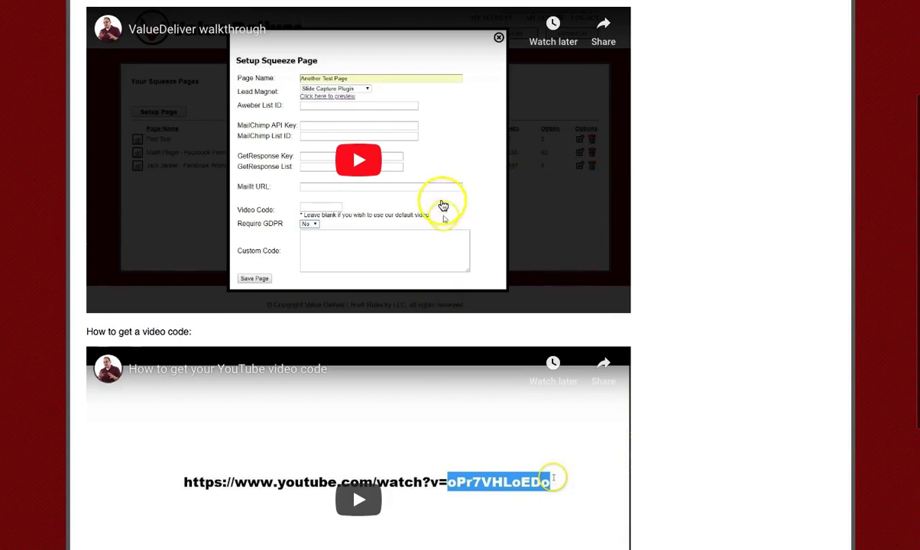
pyautogui.scroll(-4, 548, 217)
pyautogui.scroll(4, 550, 214)
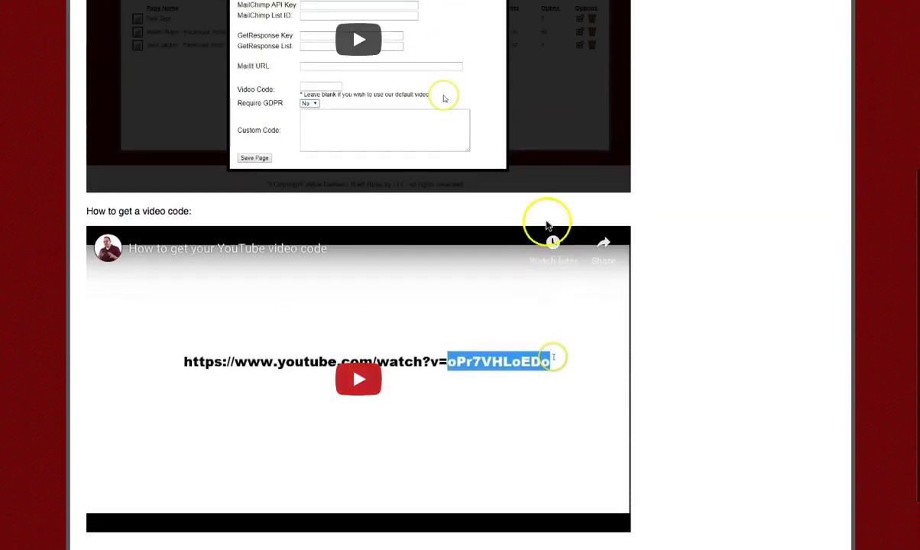
pyautogui.scroll(3, 580, 178)
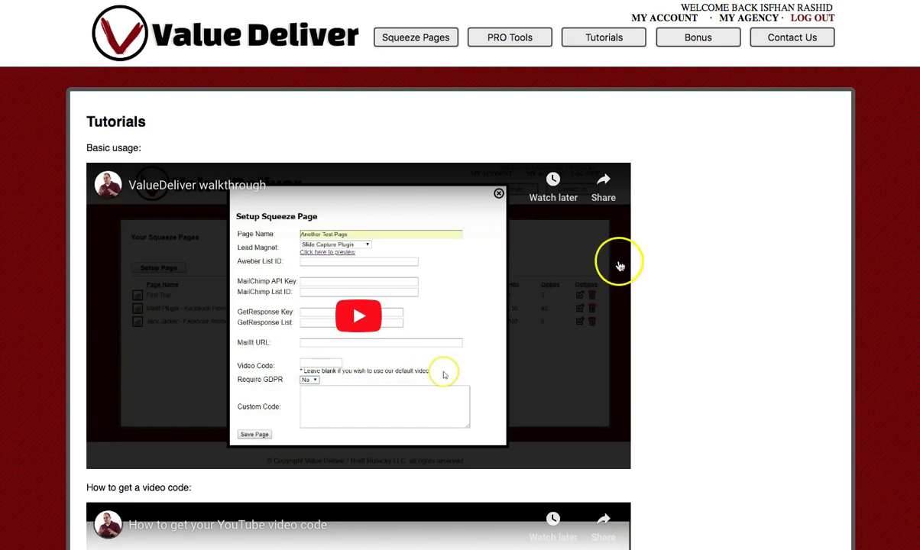
pyautogui.scroll(-2, 612, 263)
pyautogui.scroll(2, 655, 252)
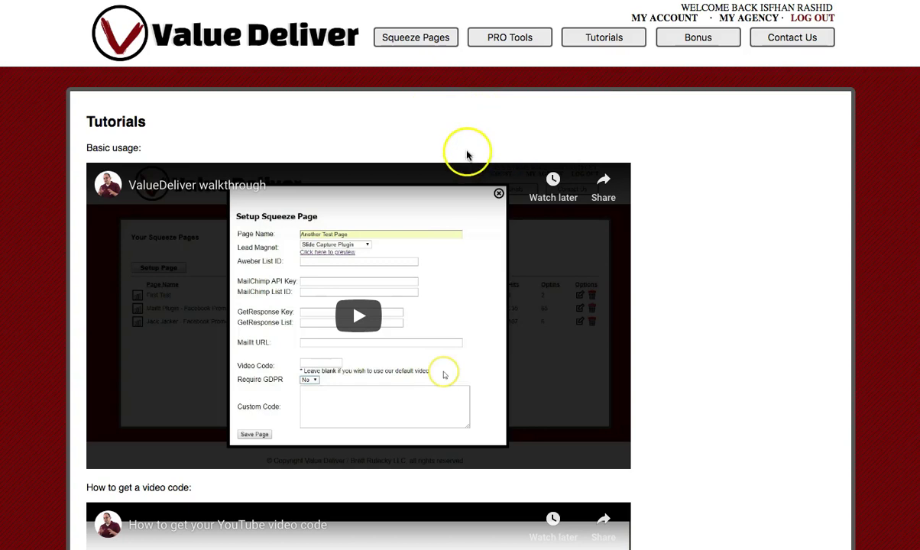
# - From the squeeze pages list, open the Mailit squeeze page and review its headline, demo video and email opt-in form
pyautogui.click(419, 42)
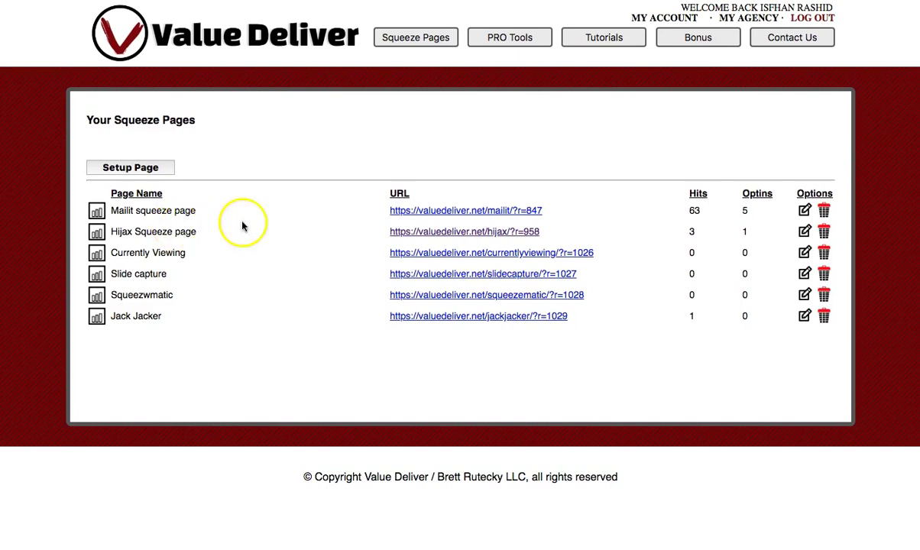
pyautogui.click(460, 213)
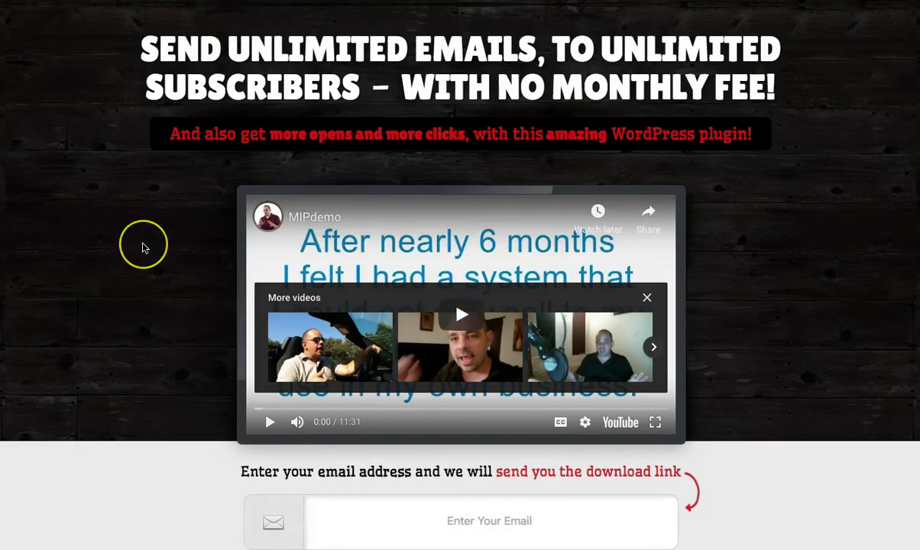
pyautogui.scroll(-2, 143, 247)
pyautogui.scroll(-2, 143, 246)
pyautogui.scroll(2, 143, 247)
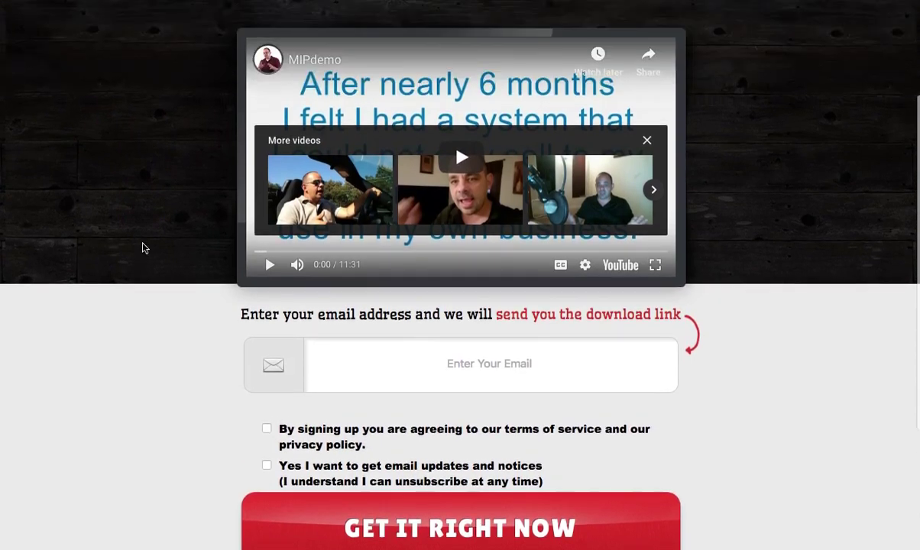
pyautogui.scroll(2, 142, 247)
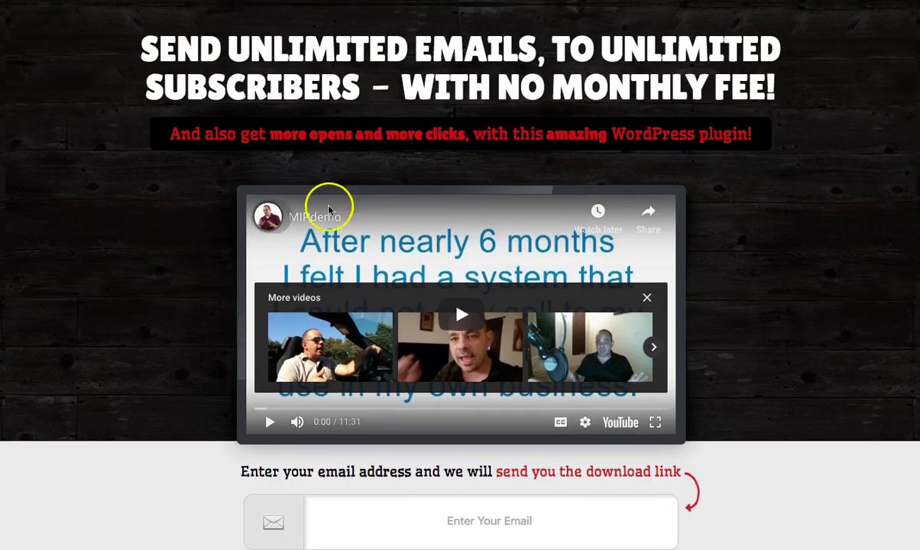
pyautogui.scroll(-4, 147, 267)
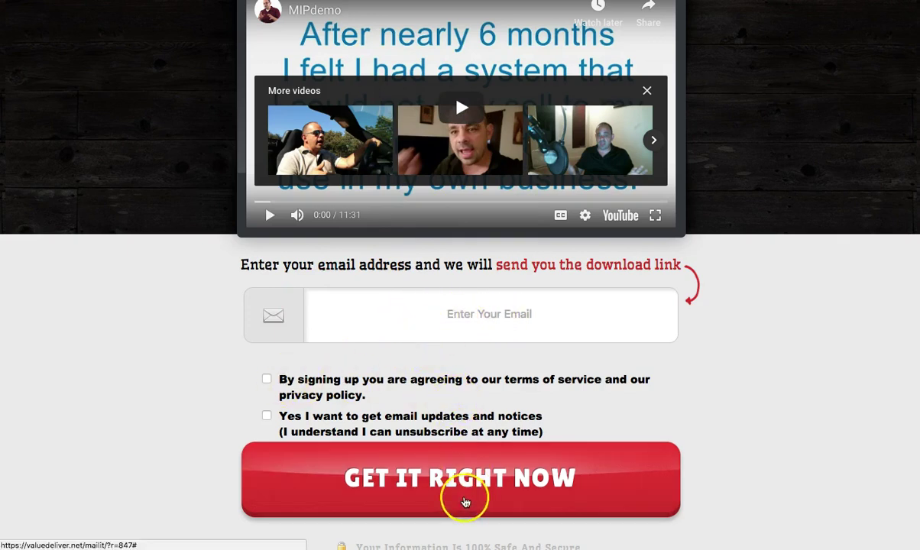
pyautogui.scroll(3, 459, 436)
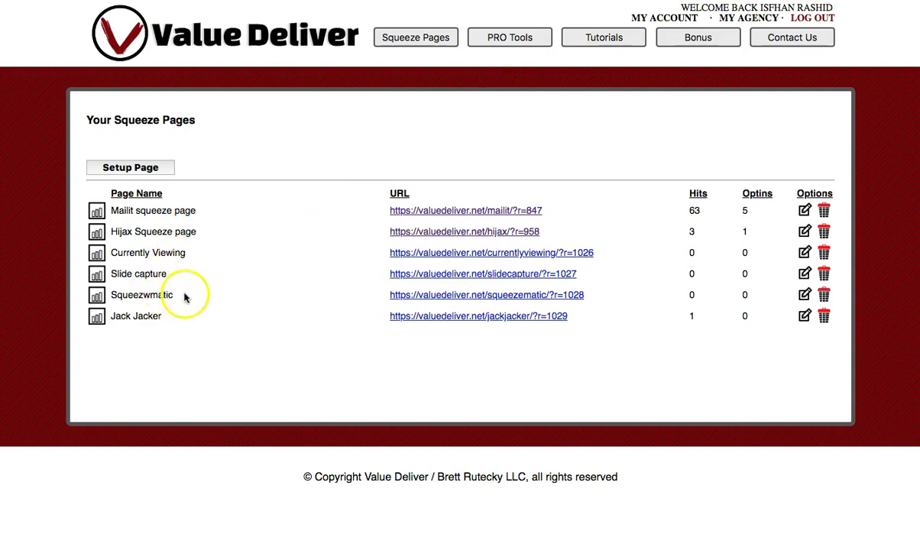
# - Open the Squeezwmatic squeeze page and dismiss the suggested videos covering its demo video
pyautogui.click(450, 294)
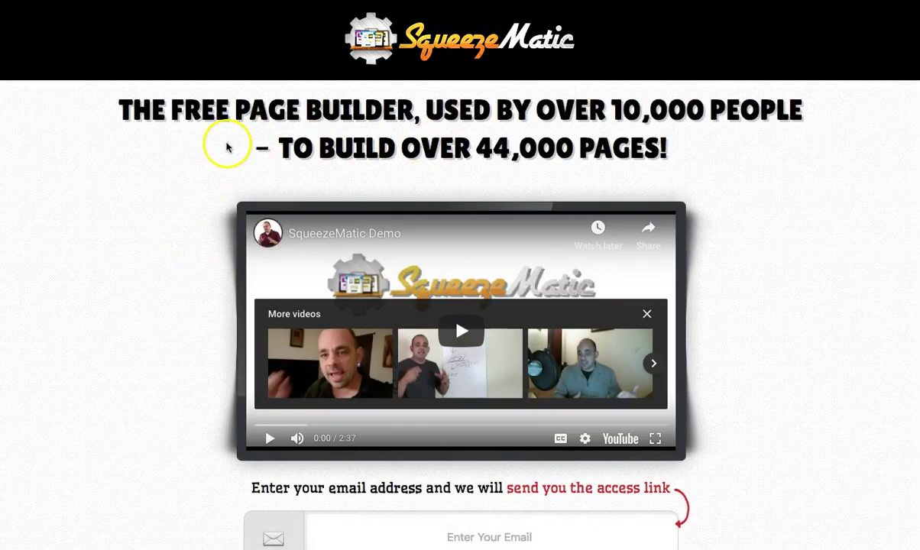
pyautogui.scroll(-5, 215, 148)
pyautogui.scroll(-1, 194, 147)
pyautogui.scroll(3, 194, 147)
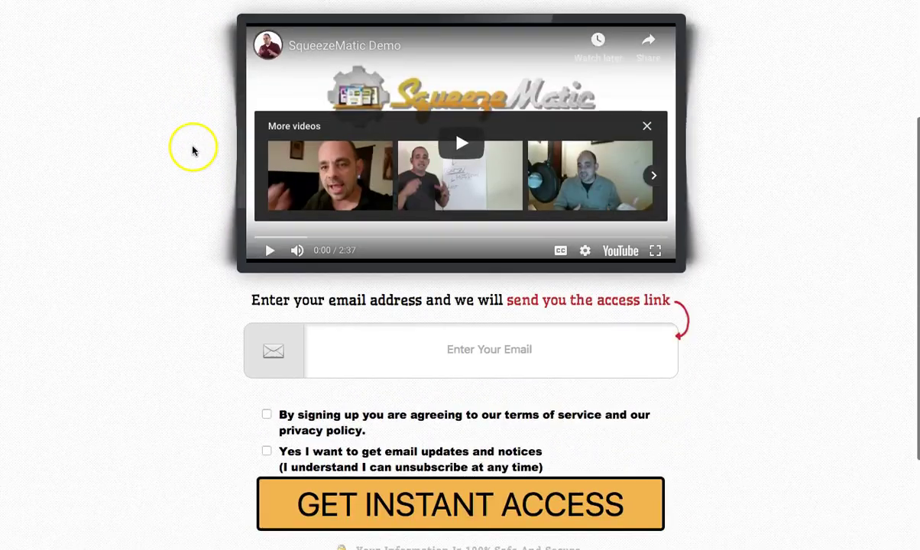
pyautogui.click(646, 126)
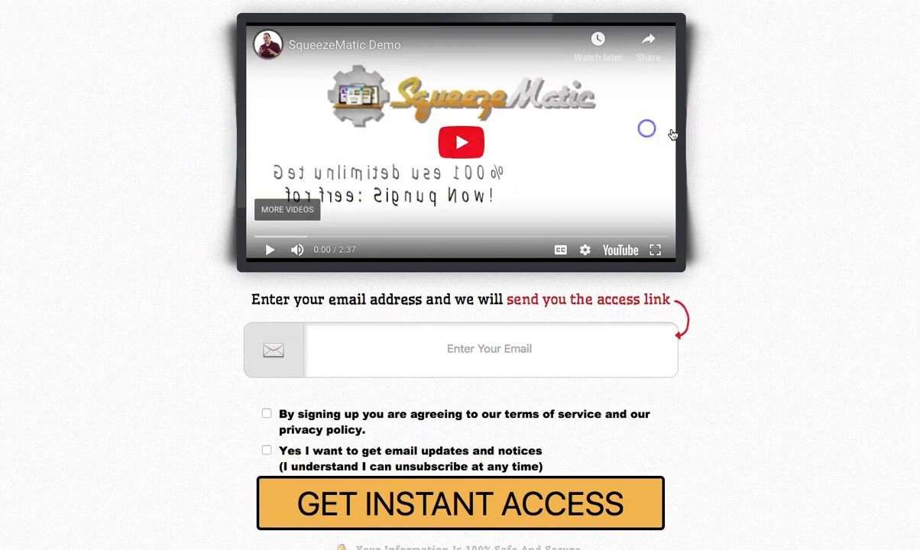
pyautogui.scroll(3, 753, 145)
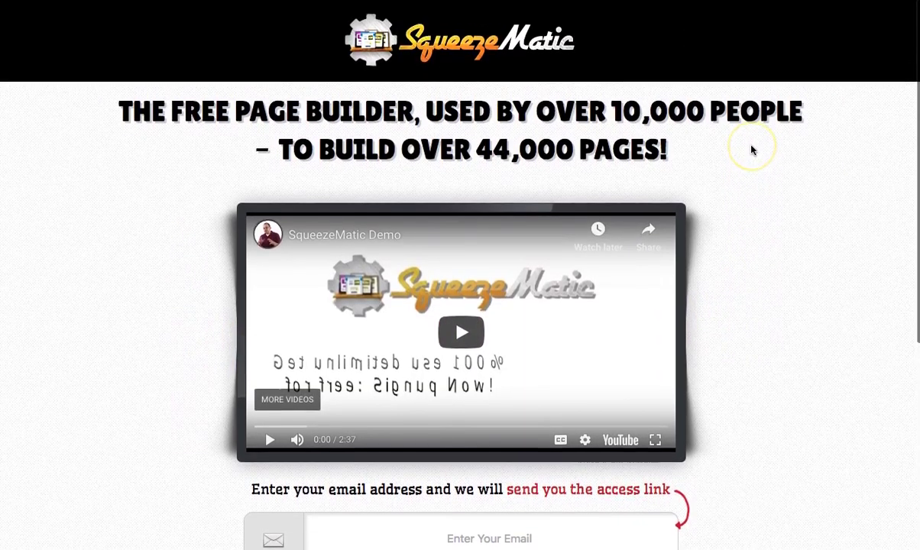
# - Examine the SqueezeMatic page's email opt-in form, consent checkboxes, sign-up notice and privacy policy link
pyautogui.scroll(-4, 753, 148)
pyautogui.scroll(2, 752, 150)
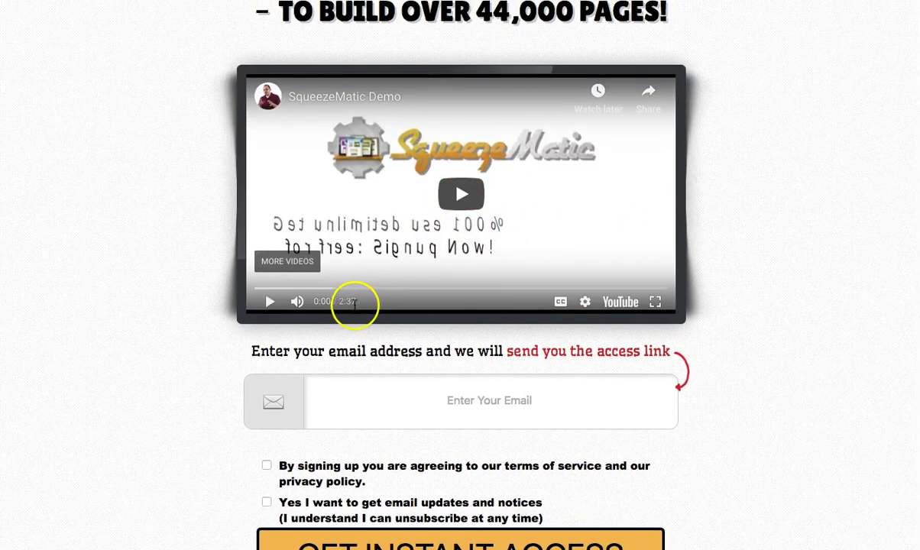
pyautogui.scroll(-1, 760, 305)
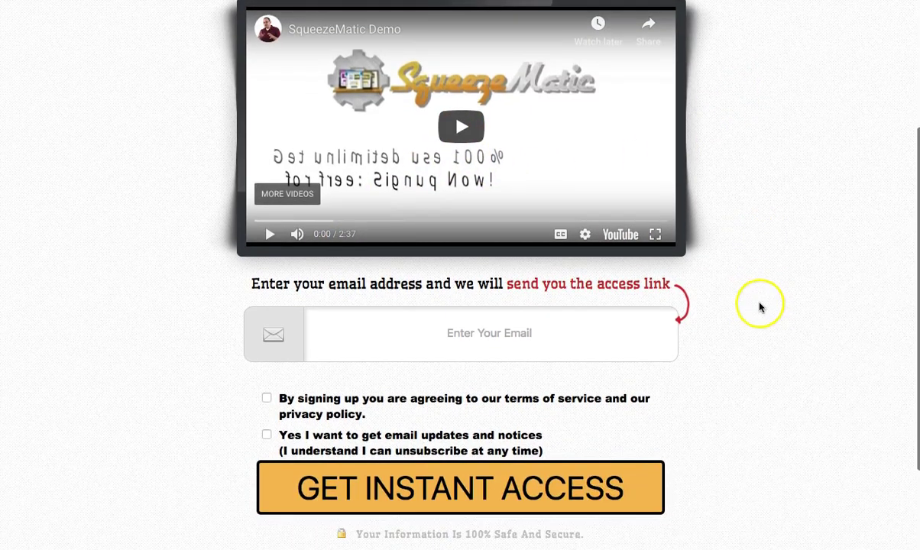
pyautogui.scroll(-2, 733, 260)
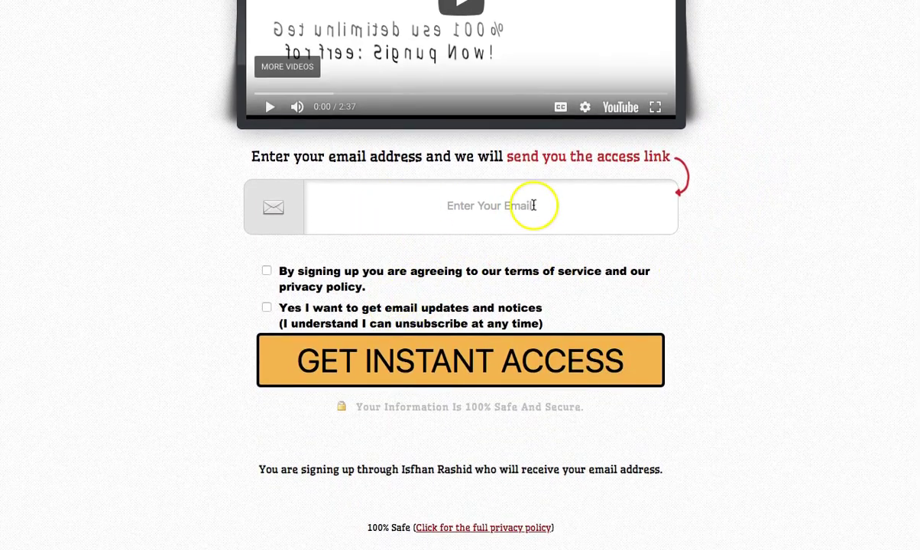
pyautogui.scroll(5, 533, 372)
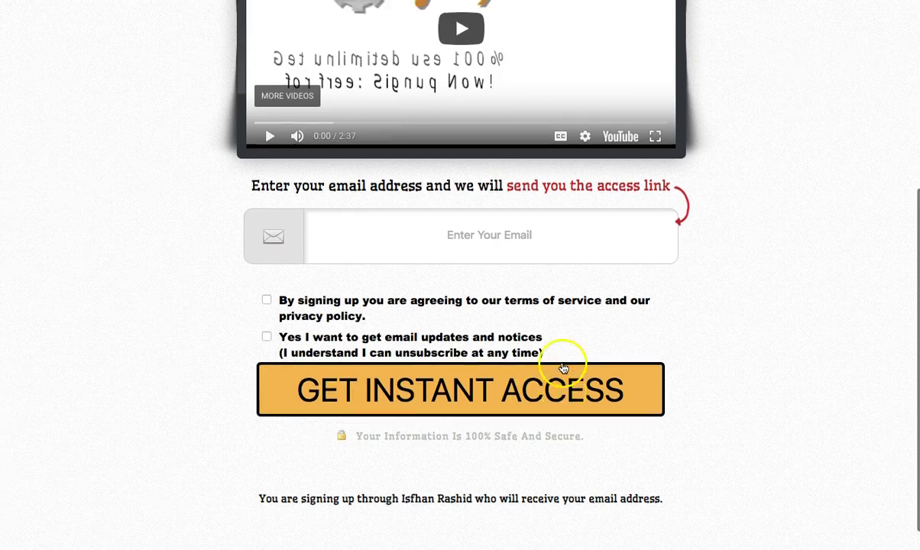
pyautogui.scroll(-3, 547, 361)
pyautogui.scroll(-2, 547, 359)
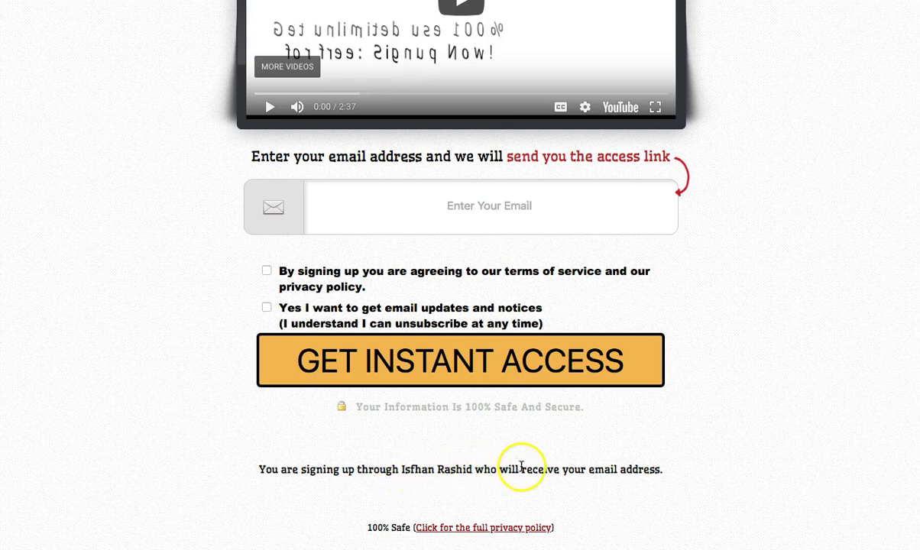
pyautogui.scroll(2, 520, 468)
pyautogui.scroll(-2, 489, 464)
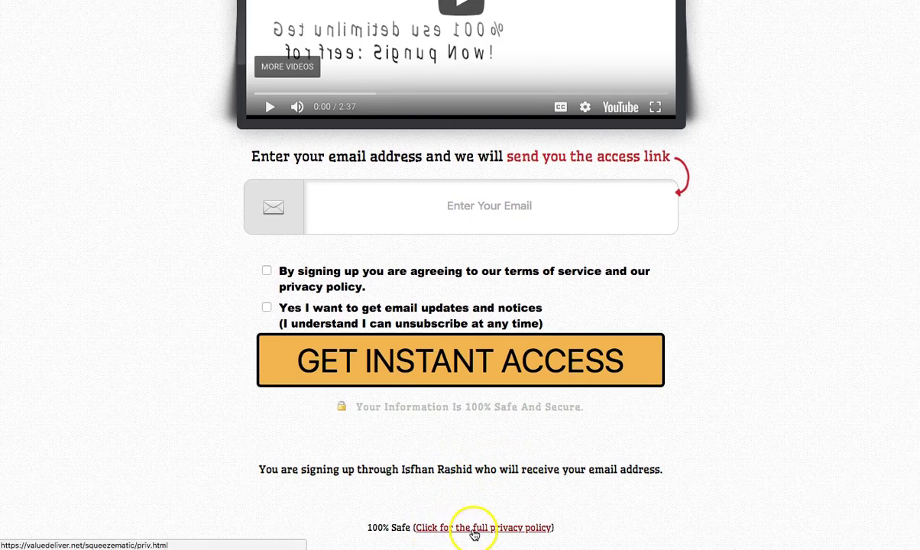
pyautogui.scroll(4, 474, 533)
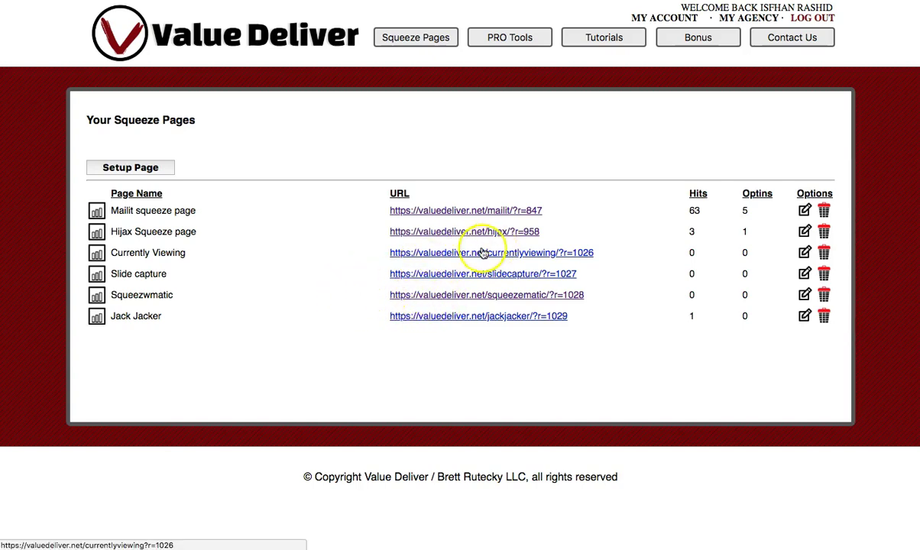
pyautogui.scroll(-1, 382, 258)
pyautogui.scroll(1, 367, 256)
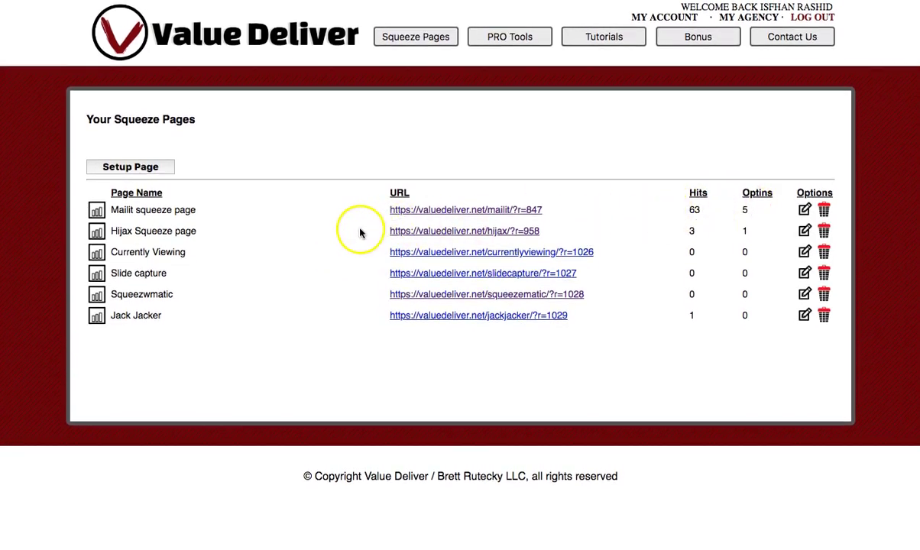
pyautogui.scroll(-1, 359, 231)
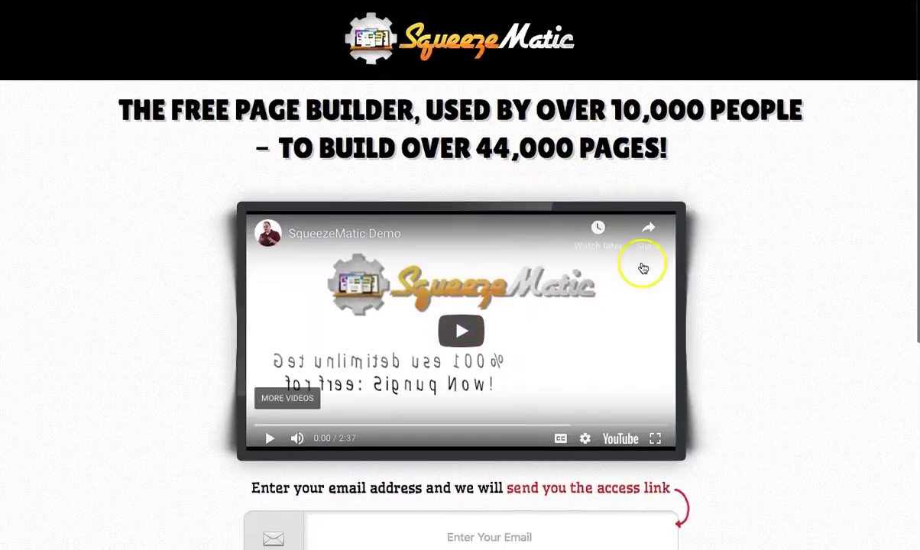
# - Review the SqueezeMatic page's headline, demo video and email opt-in section once more
pyautogui.scroll(-4, 641, 275)
pyautogui.scroll(3, 733, 266)
pyautogui.scroll(-2, 702, 267)
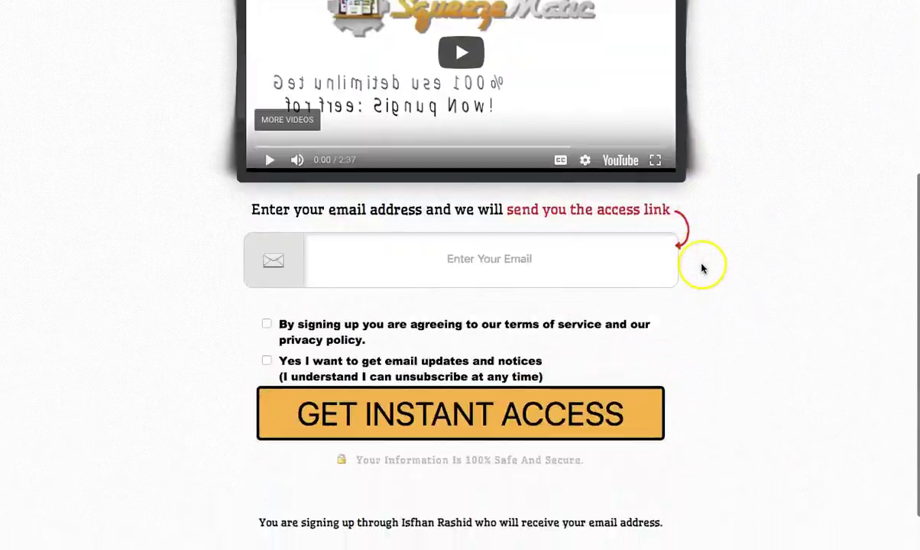
pyautogui.scroll(4, 700, 269)
pyautogui.scroll(-2, 693, 272)
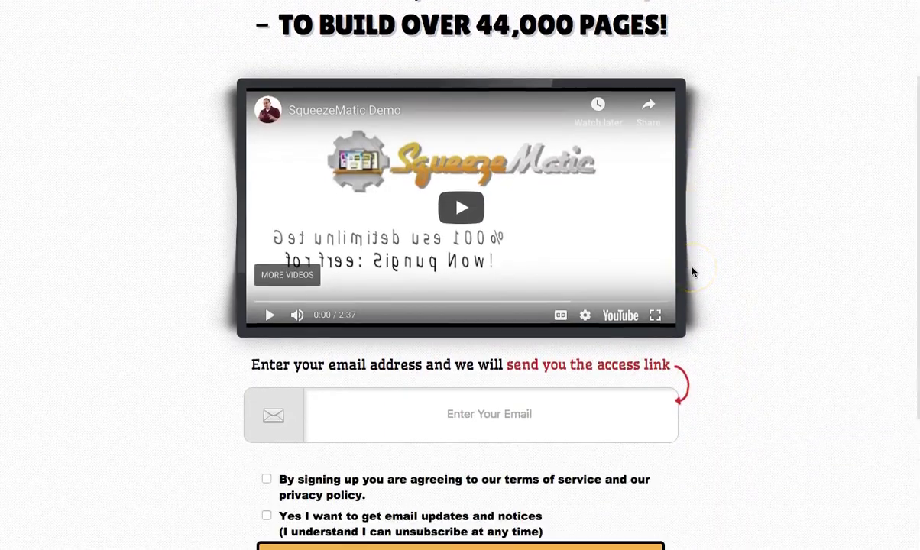
pyautogui.scroll(-4, 692, 271)
pyautogui.scroll(2, 459, 263)
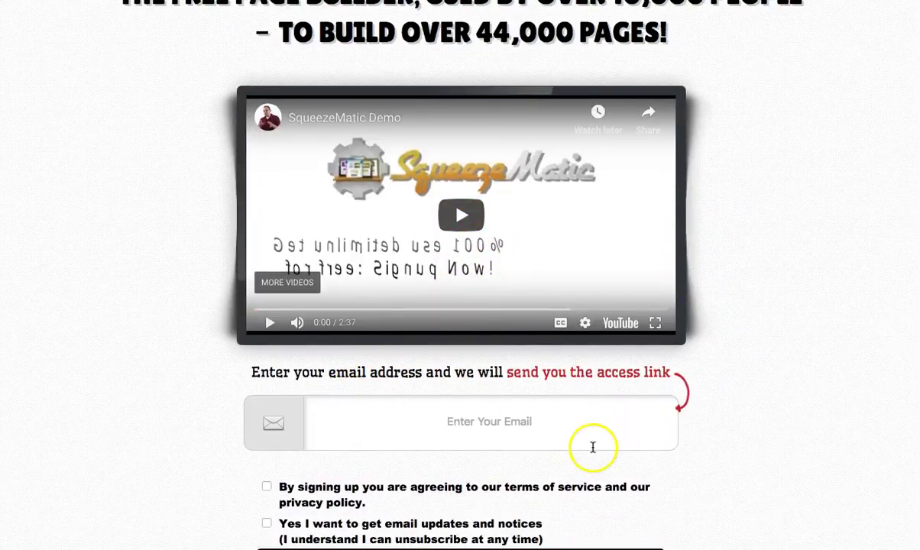
pyautogui.scroll(2, 741, 267)
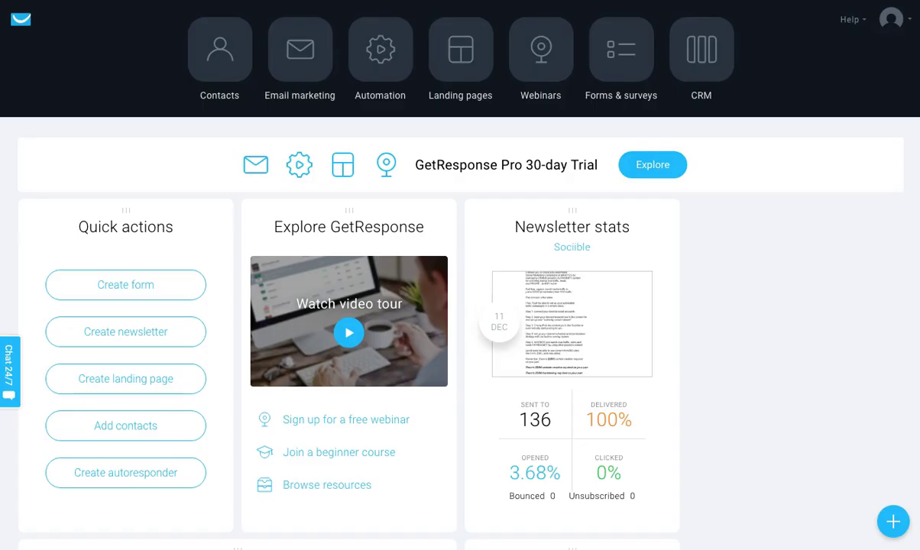
# - Look over the GetResponse dashboard's quick actions, newsletter stats and list stats
pyautogui.scroll(-4, 98, 107)
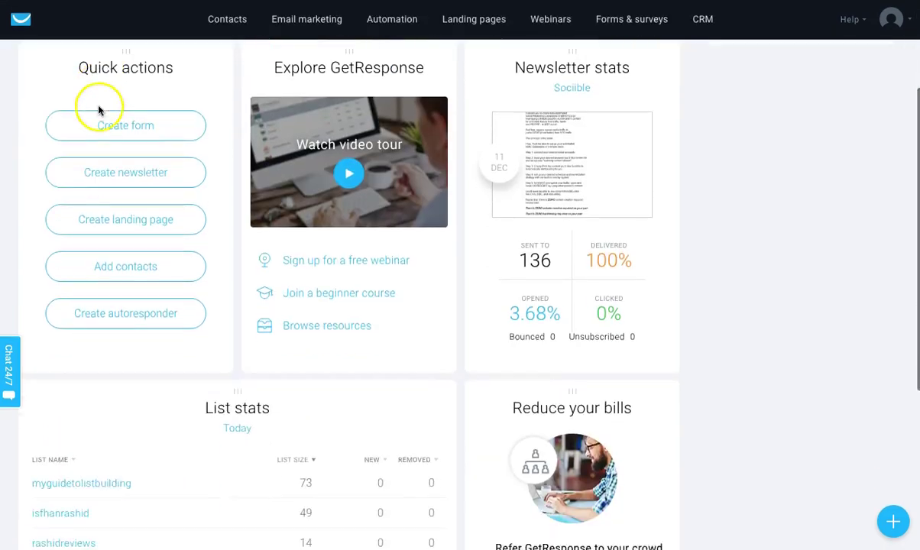
pyautogui.scroll(4, 107, 111)
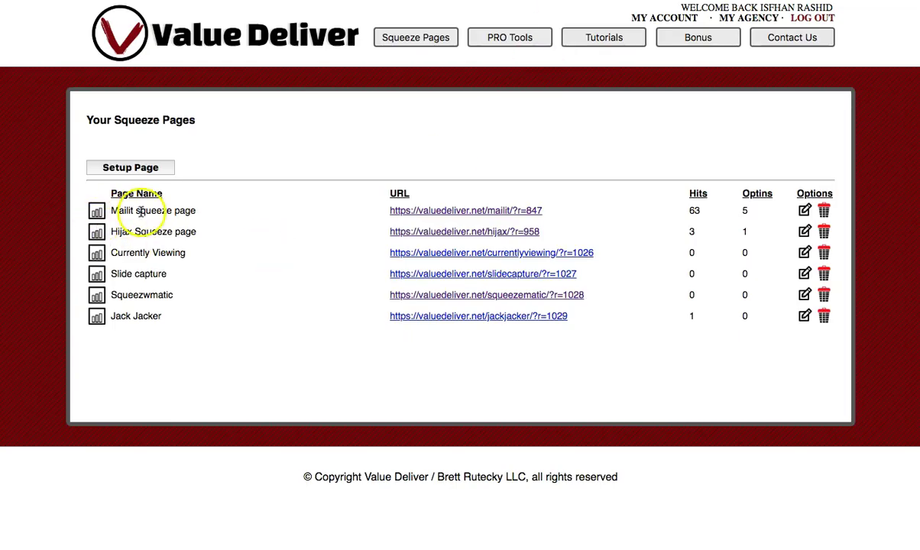
# - Open the Mailit squeeze page and look over its headline, demo video and email opt-in form
pyautogui.click(451, 211)
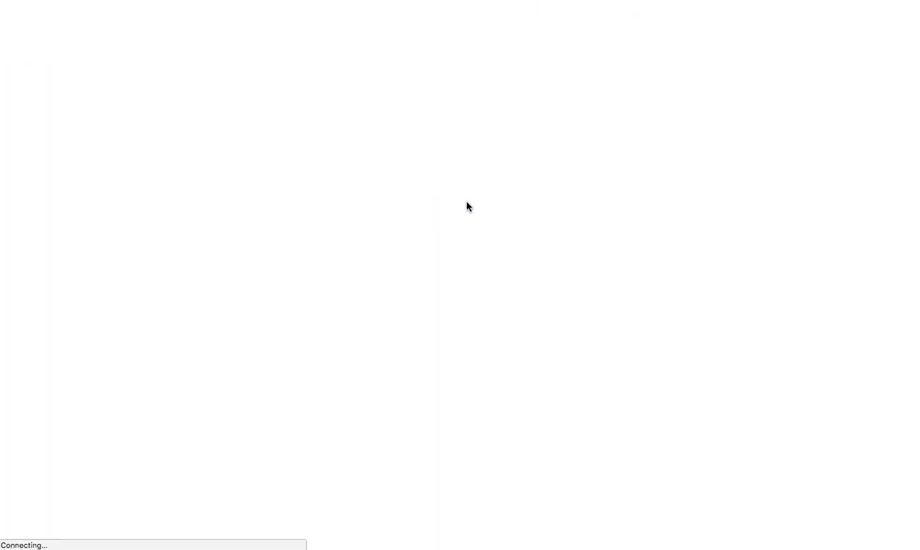
pyautogui.scroll(-3, 496, 235)
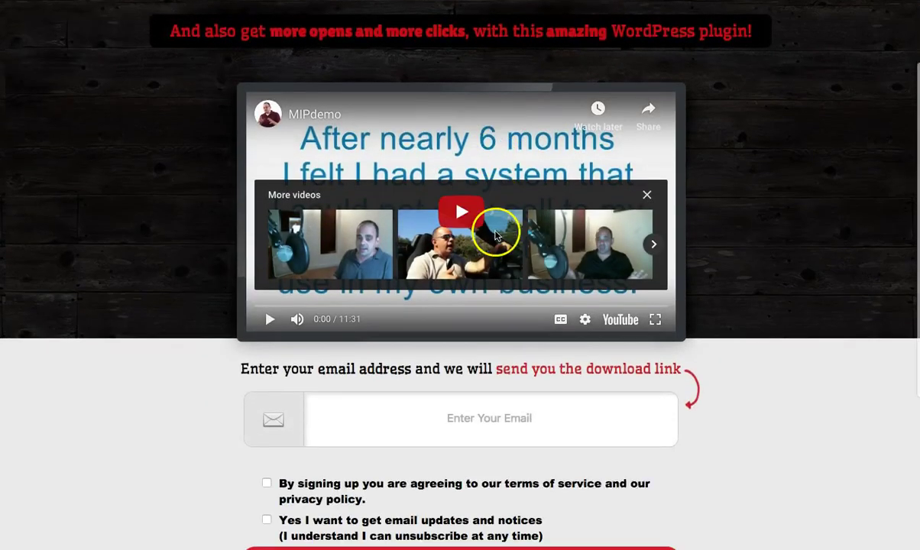
pyautogui.scroll(3, 493, 230)
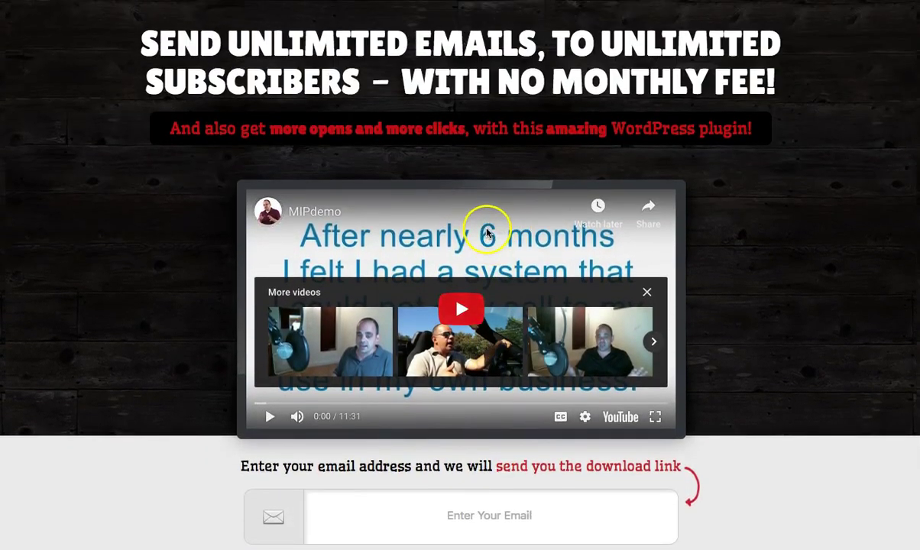
pyautogui.scroll(-3, 486, 229)
pyautogui.scroll(3, 486, 227)
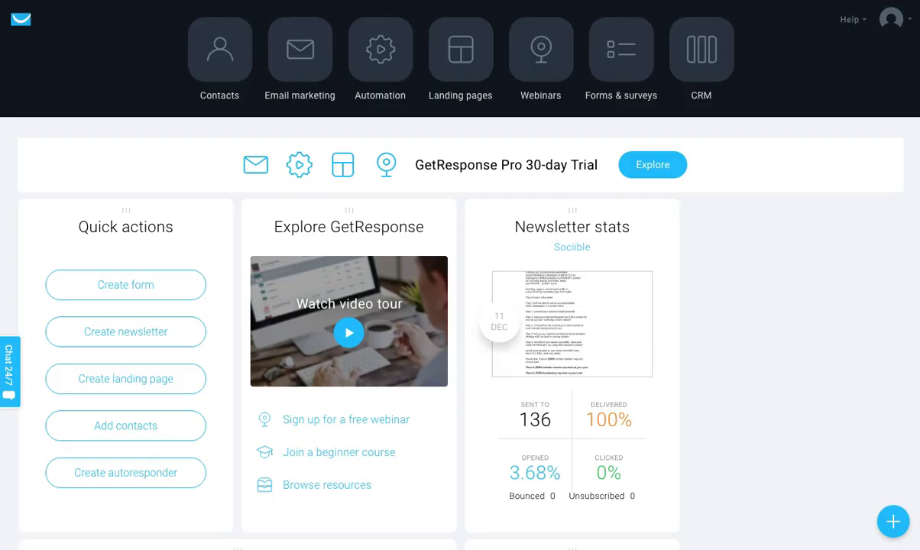
# - In GetResponse's contact lists, try to create a new list named Squeezematicopt-ins
pyautogui.click(222, 72)
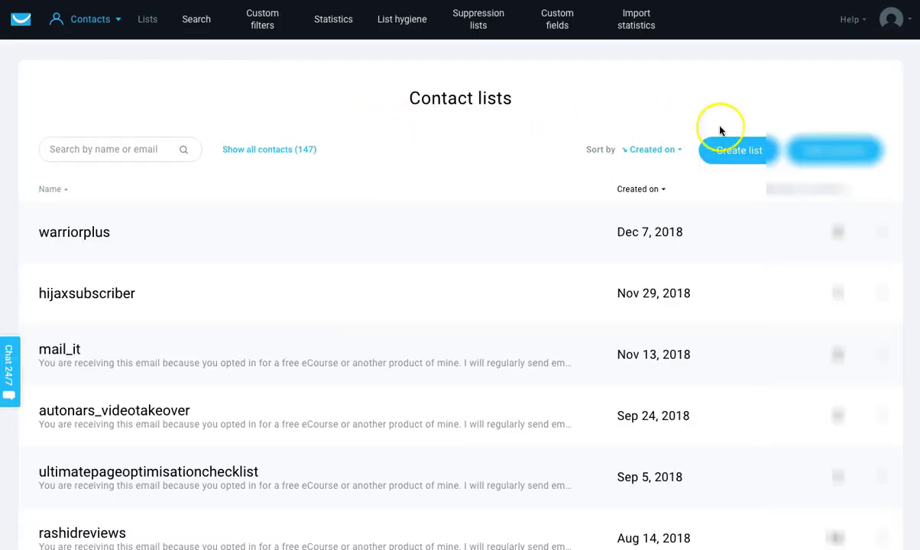
pyautogui.click(728, 154)
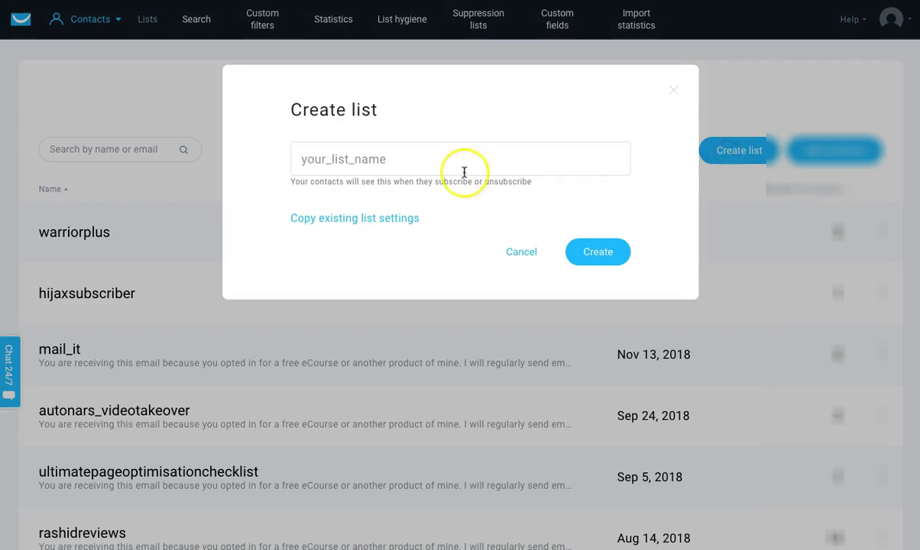
pyautogui.click(414, 162)
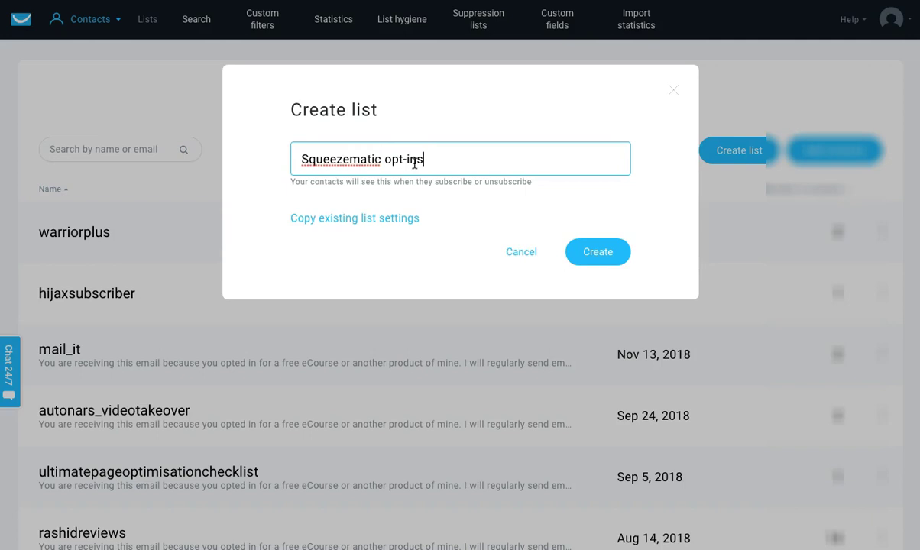
pyautogui.click(378, 161)
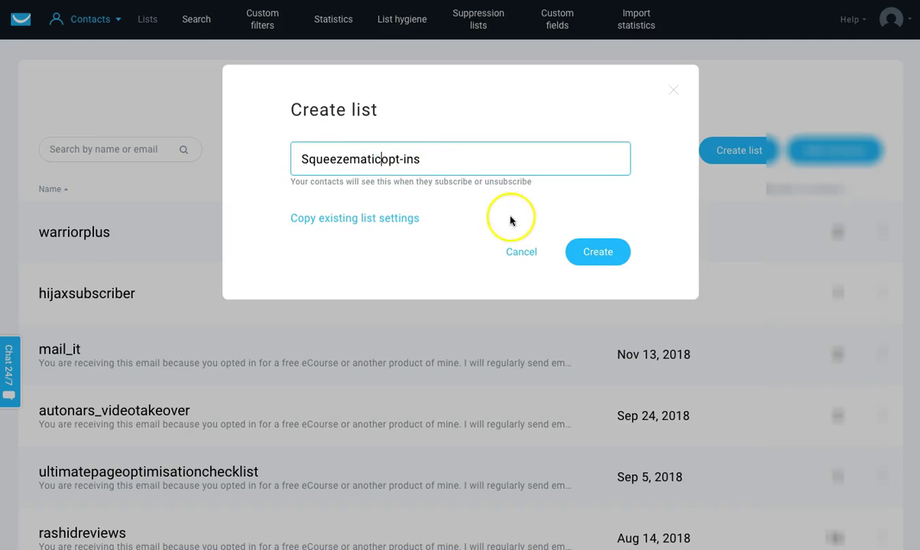
pyautogui.click(597, 253)
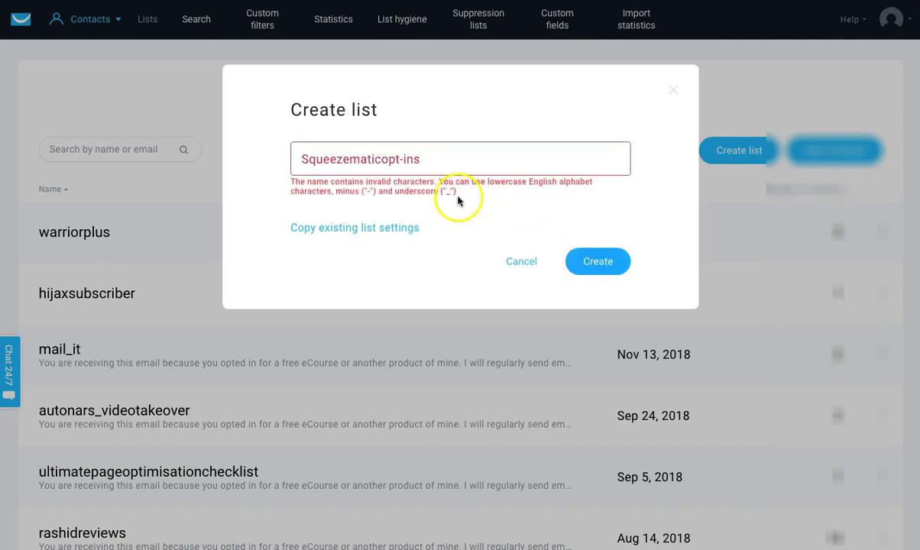
# - Correct the new list's name to squeezematicoptins and create the list
pyautogui.click(401, 160)
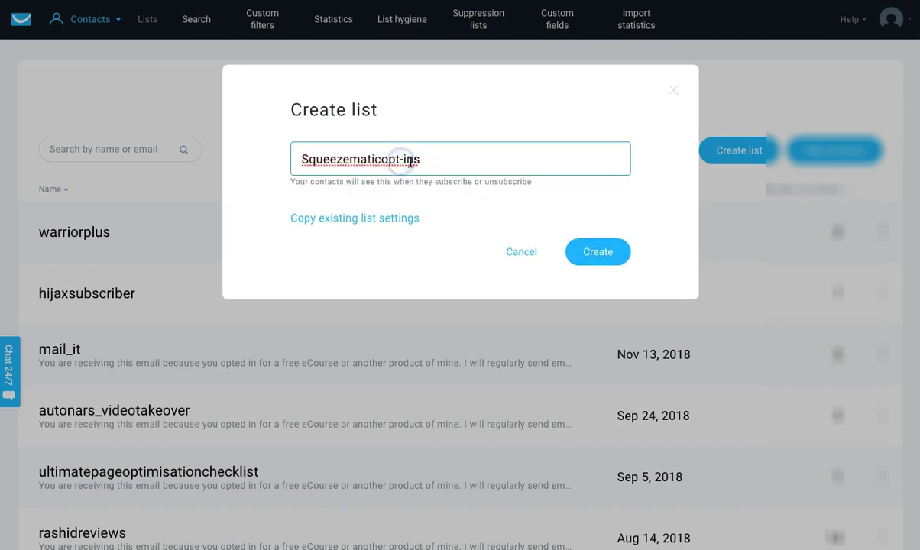
pyautogui.click(596, 252)
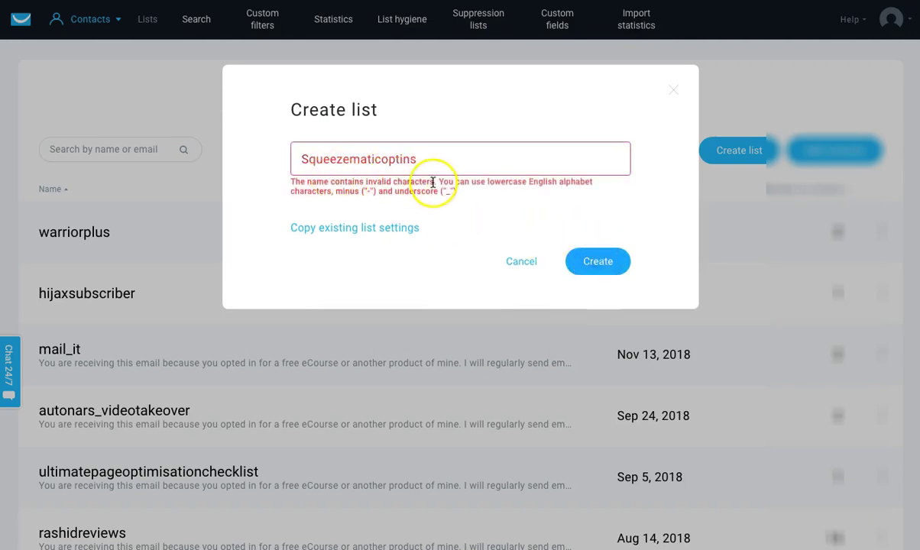
pyautogui.click(301, 161)
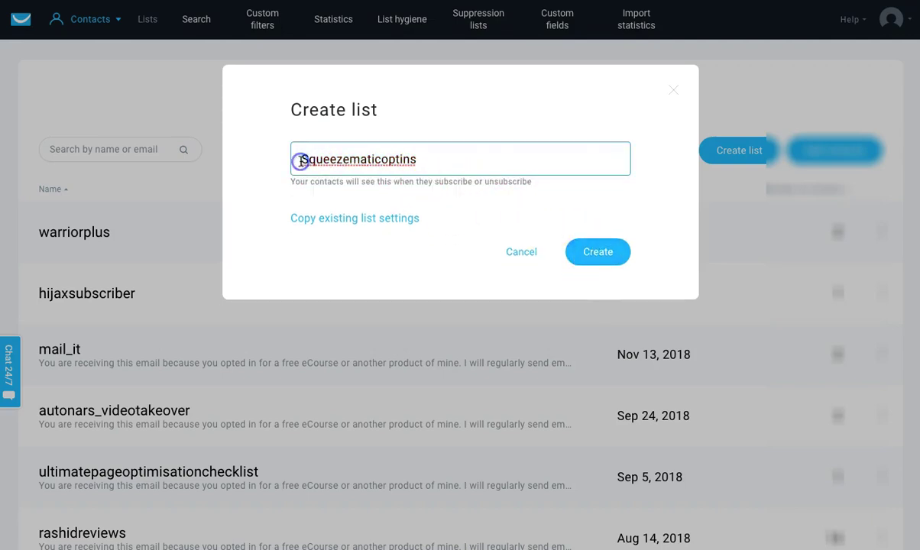
pyautogui.press('Delete')
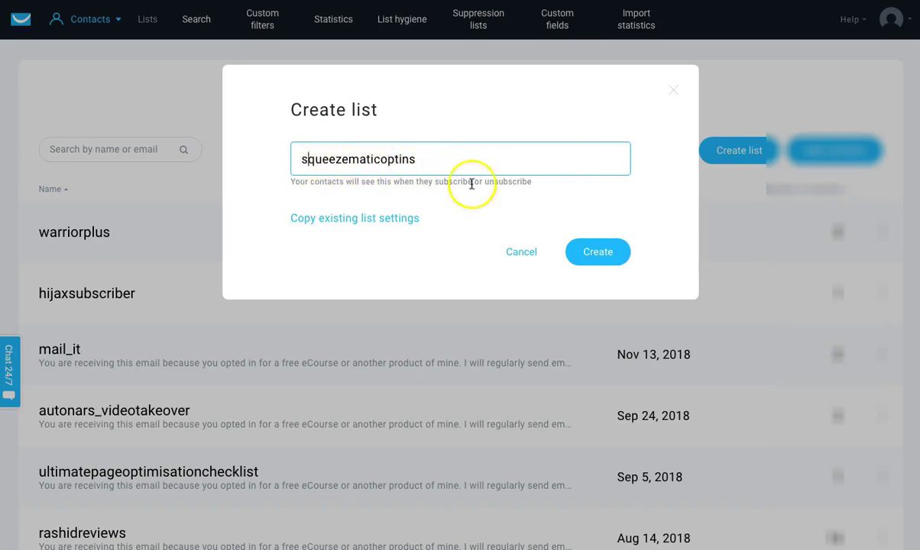
pyautogui.click(602, 258)
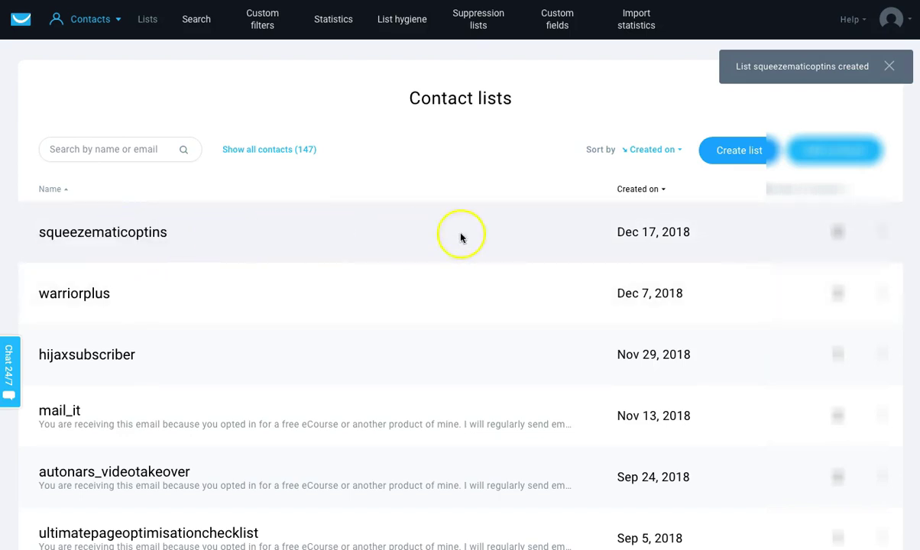
# - Leave the contact lists and open the email marketing autoresponders overview
pyautogui.click(883, 232)
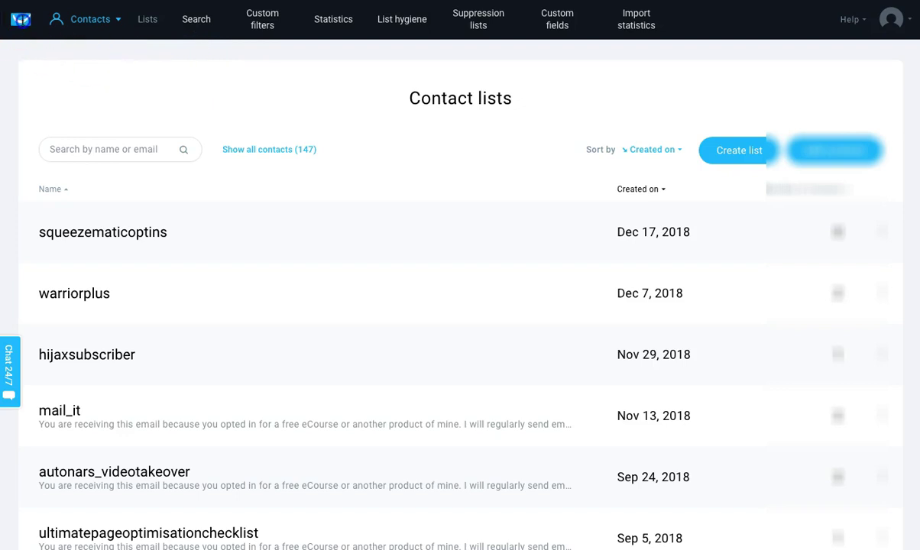
pyautogui.click(23, 25)
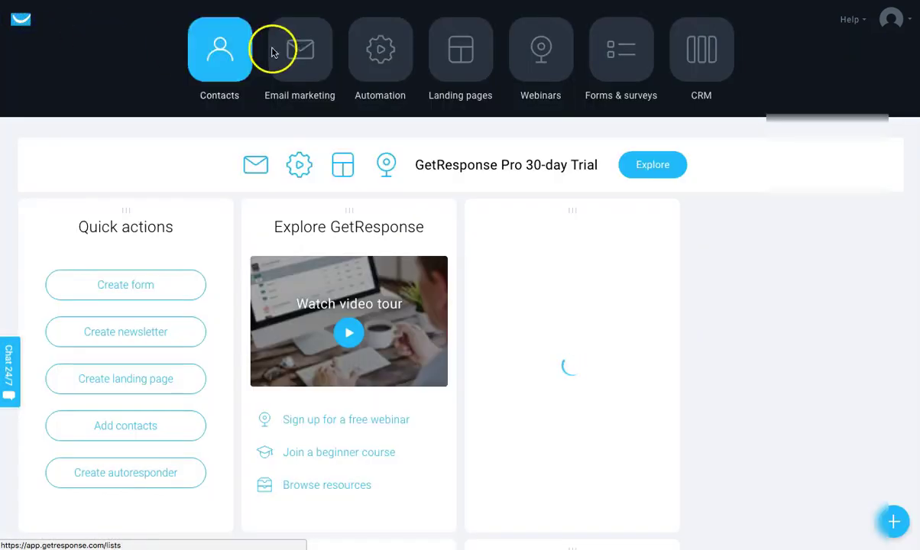
pyautogui.click(279, 42)
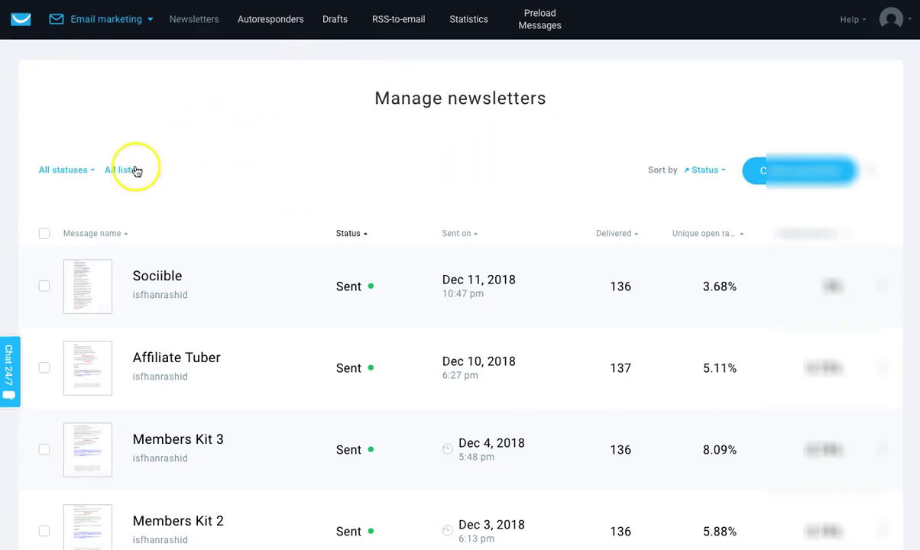
pyautogui.click(277, 24)
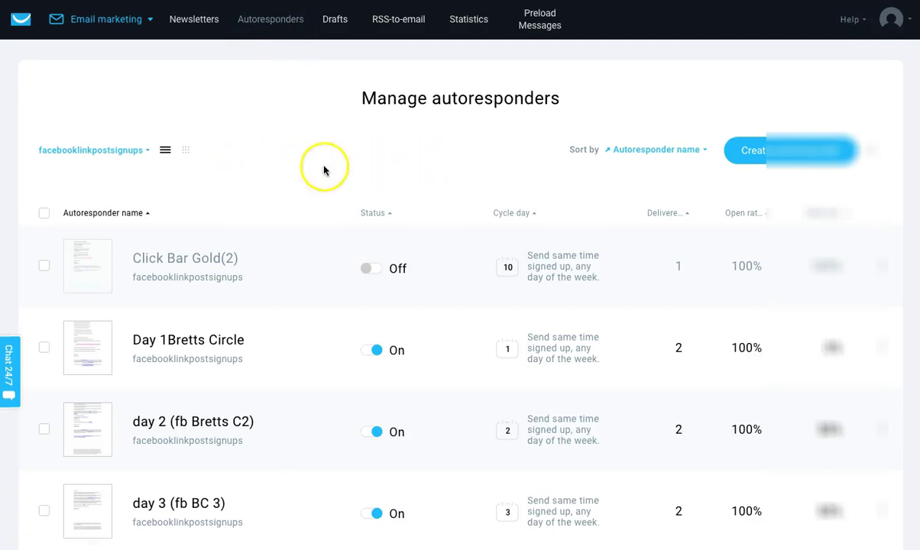
# - Filter the autoresponders to include the squeezematicoptins list alongside facebooklinkpostsignups
pyautogui.click(148, 151)
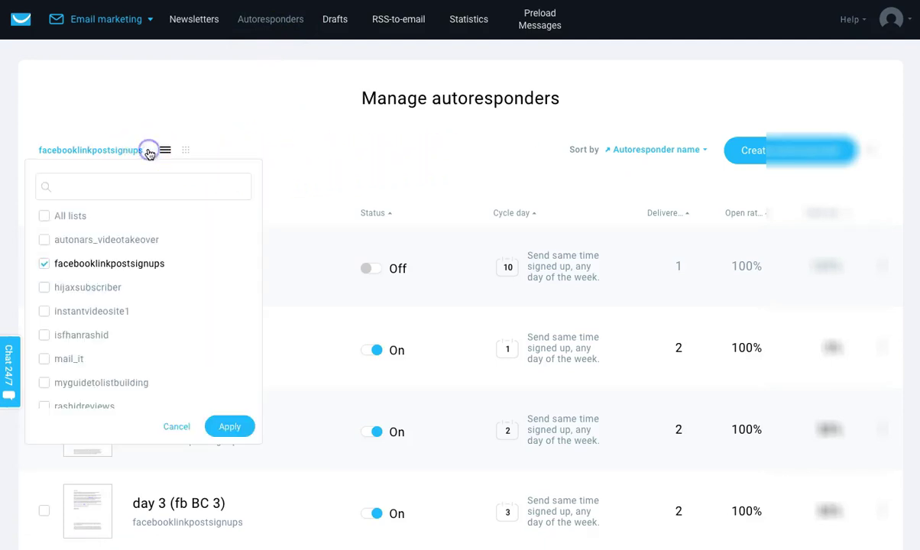
pyautogui.scroll(-2, 158, 306)
pyautogui.scroll(2, 158, 330)
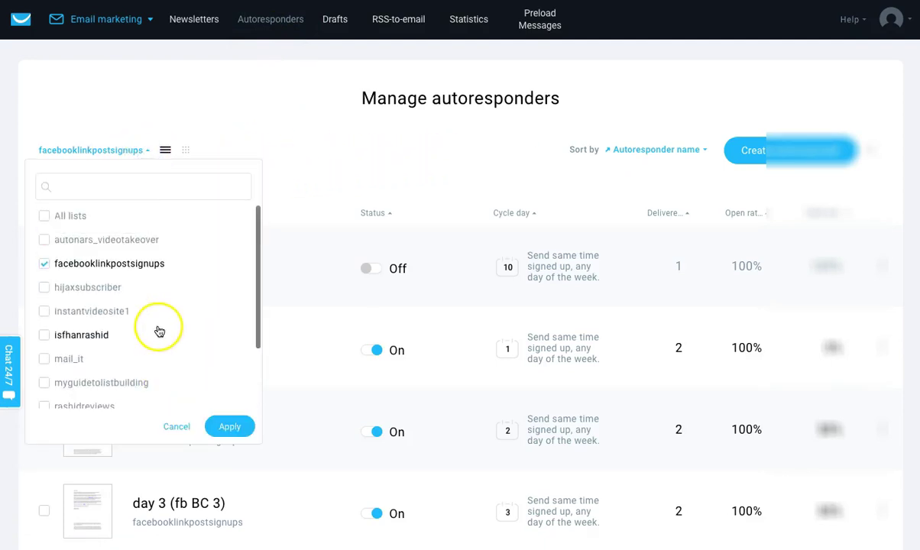
pyautogui.scroll(-2, 154, 329)
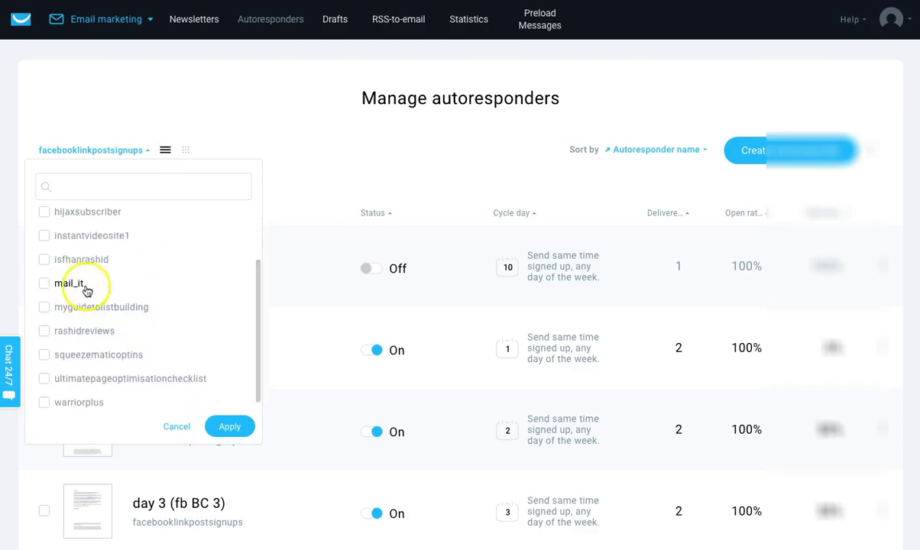
pyautogui.scroll(-1, 136, 324)
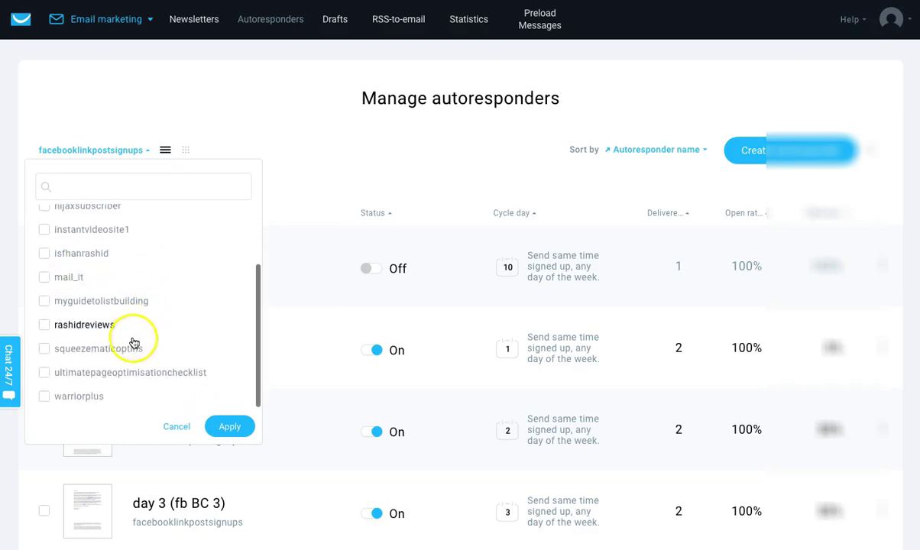
pyautogui.click(44, 349)
pyautogui.click(230, 426)
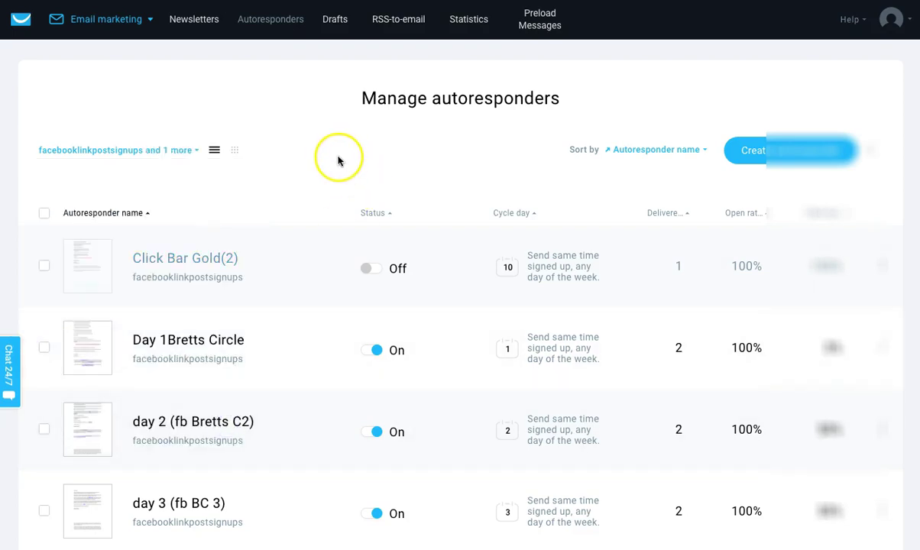
# - Start a new autoresponder, name it "squeezematic 1st email" and set it to send on day 0
pyautogui.click(769, 156)
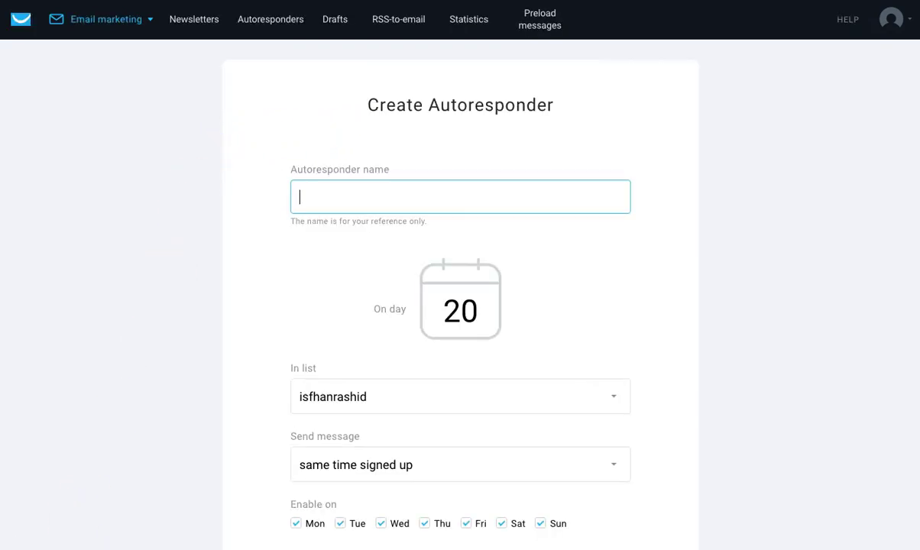
pyautogui.scroll(-5, 209, 453)
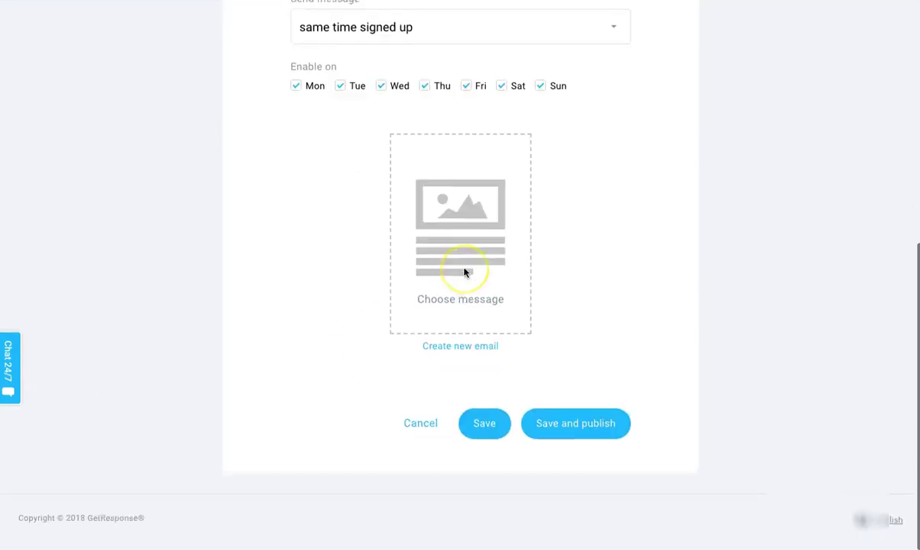
pyautogui.scroll(4, 464, 269)
pyautogui.scroll(2, 464, 273)
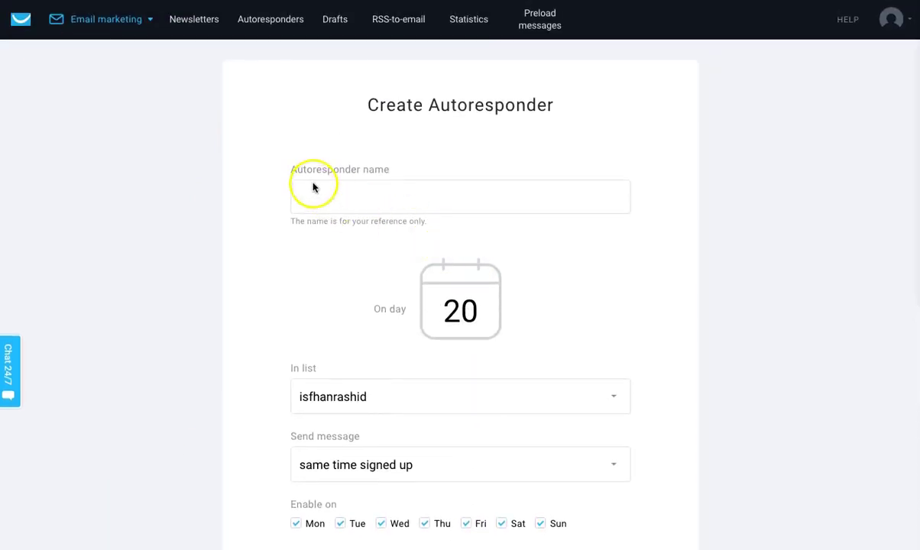
pyautogui.click(391, 193)
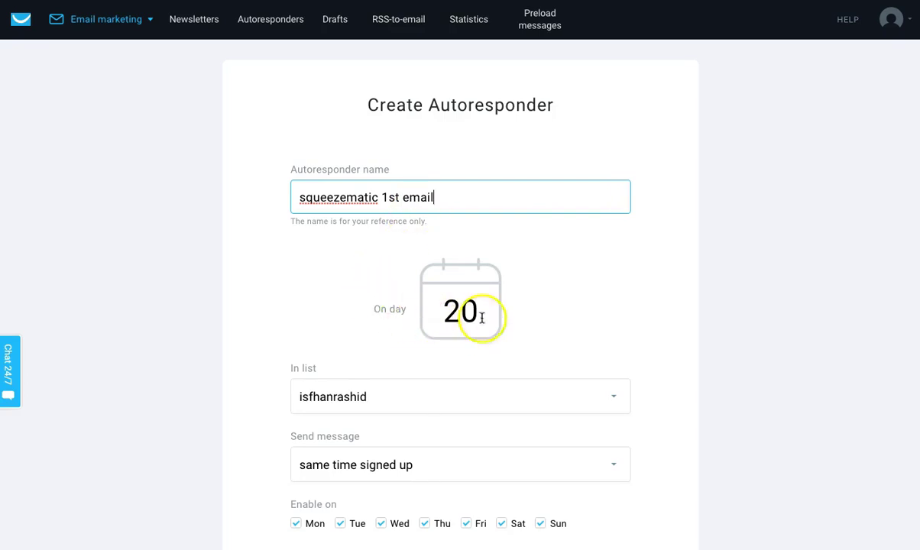
pyautogui.scroll(-2, 481, 313)
pyautogui.moveTo(482, 226); pyautogui.dragTo(434, 226)
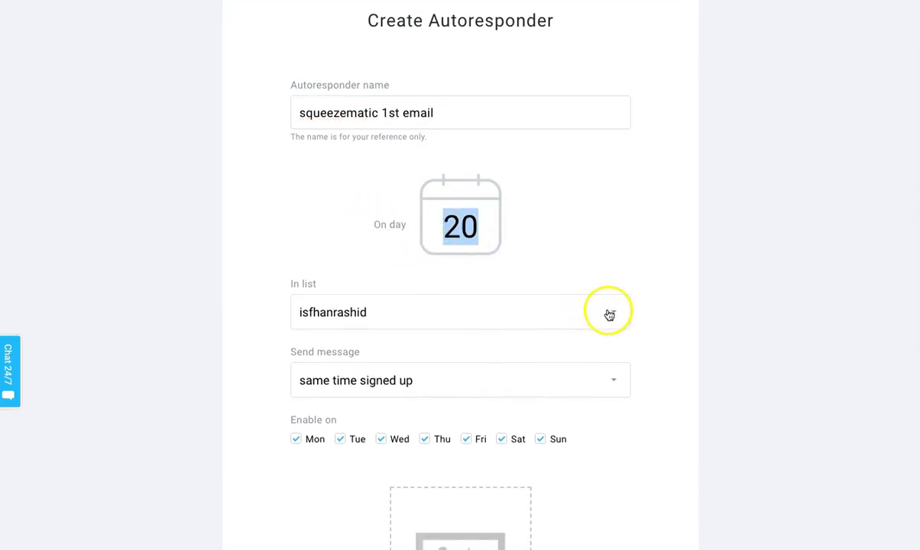
pyautogui.write('0')
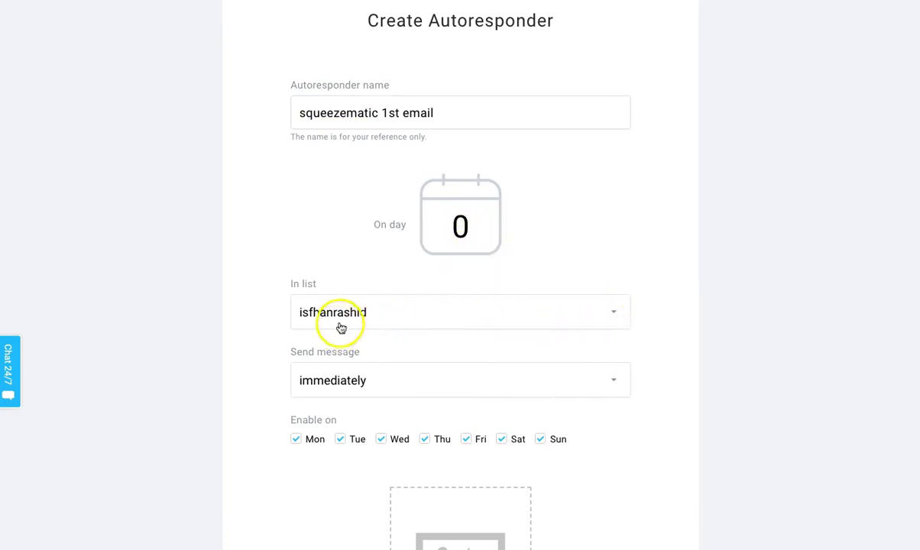
# - Assign the autoresponder to the squeezematicoptins list and review its sending schedule and message options
pyautogui.click(615, 319)
pyautogui.scroll(-1, 564, 360)
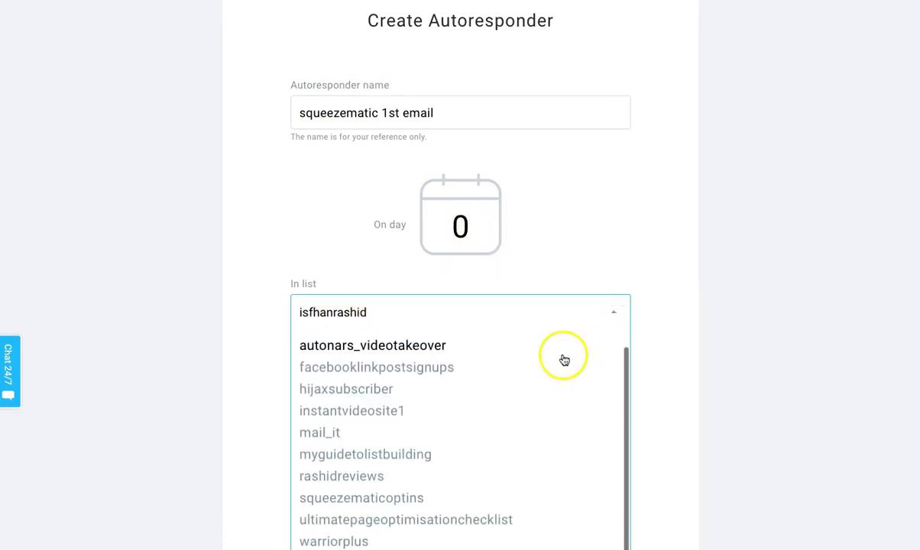
pyautogui.scroll(-2, 428, 436)
pyautogui.scroll(1, 416, 305)
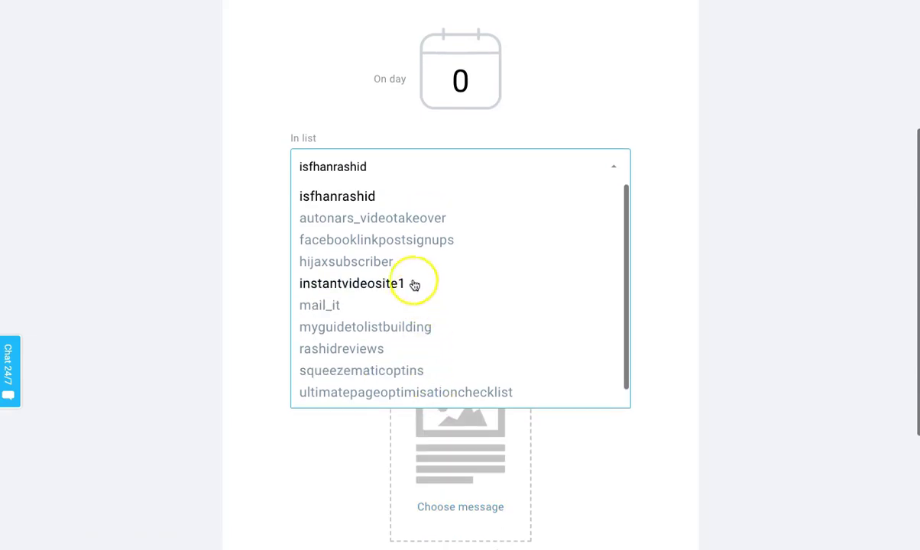
pyautogui.scroll(-1, 436, 298)
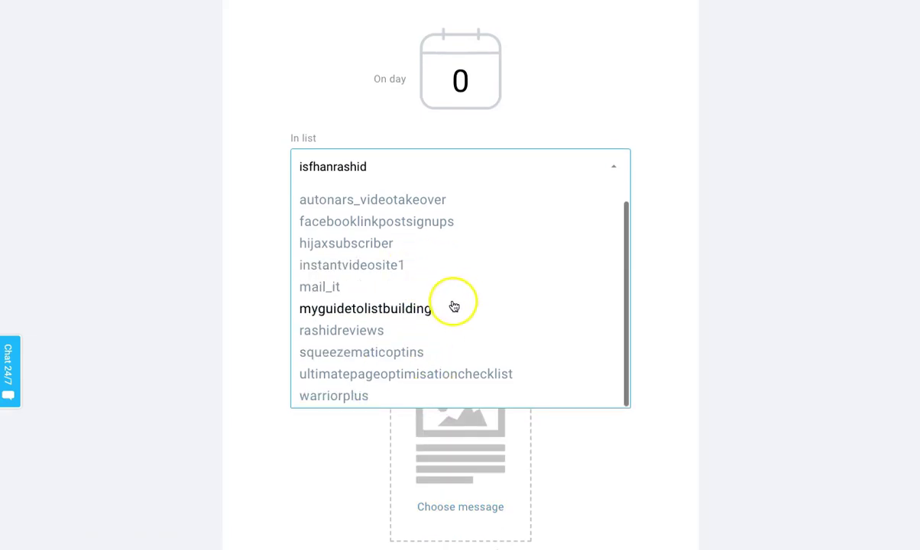
pyautogui.click(379, 353)
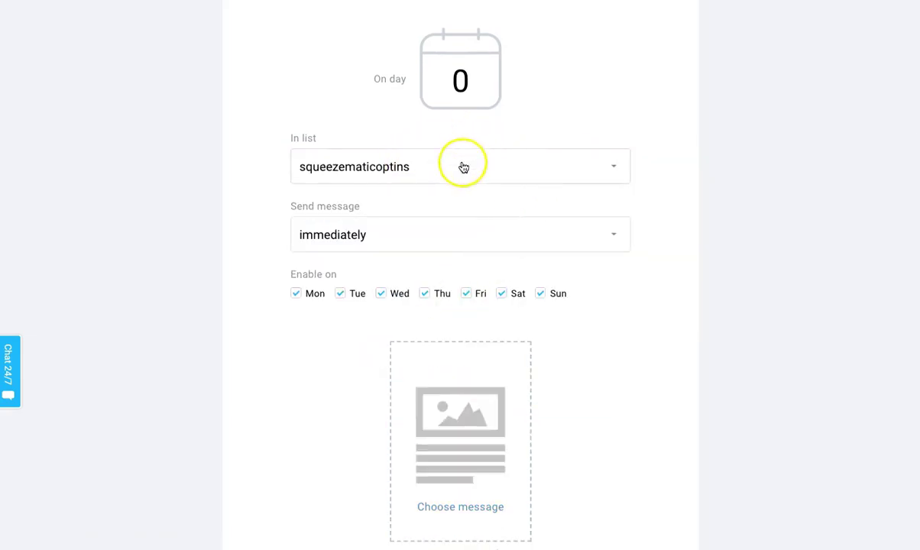
pyautogui.scroll(2, 550, 114)
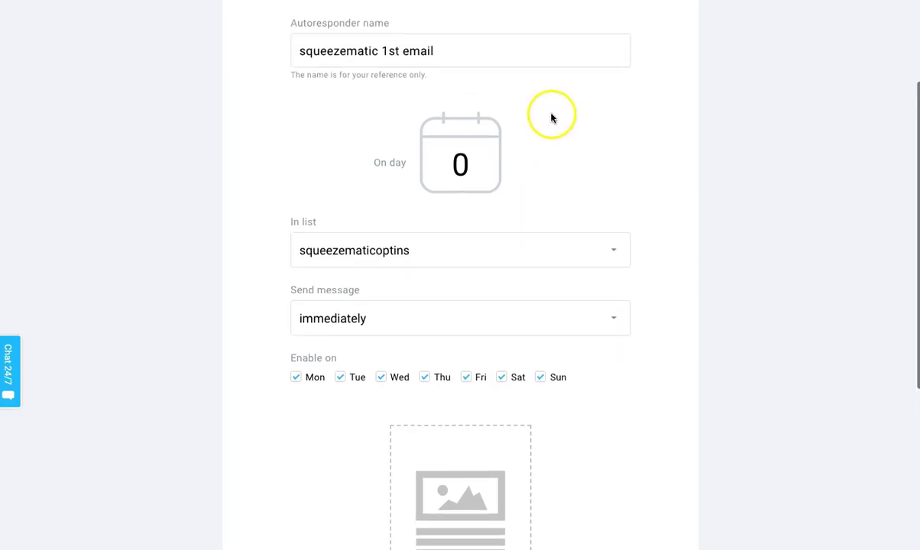
pyautogui.scroll(-3, 563, 197)
pyautogui.scroll(-2, 580, 197)
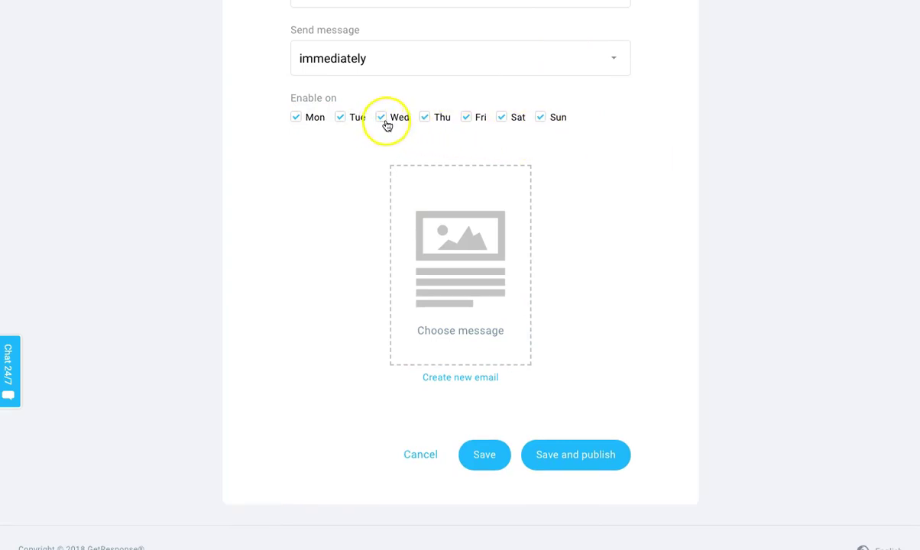
# - Create a new email for the autoresponder named "squeeze 1st" with subject "Hey Friend Here's Your Squeezematic software" and proceed to template selection
pyautogui.scroll(-1, 555, 173)
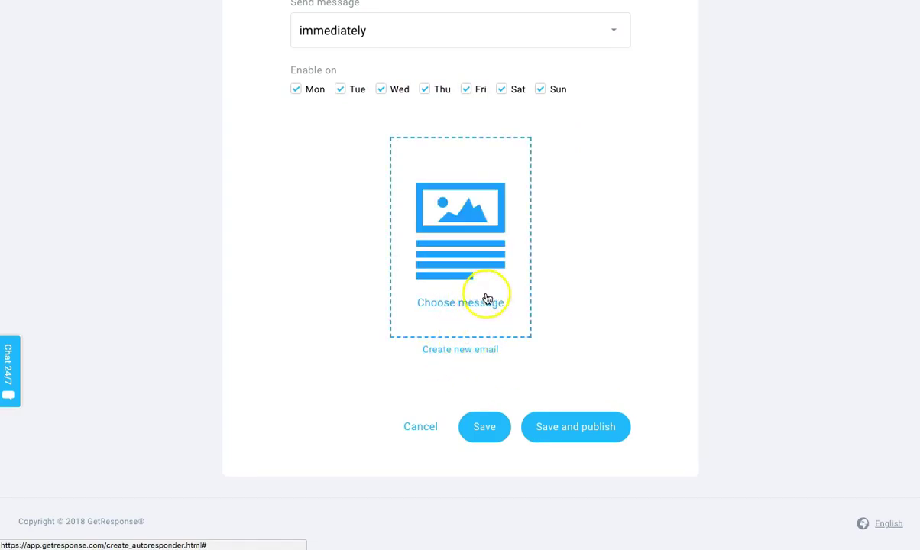
pyautogui.click(469, 356)
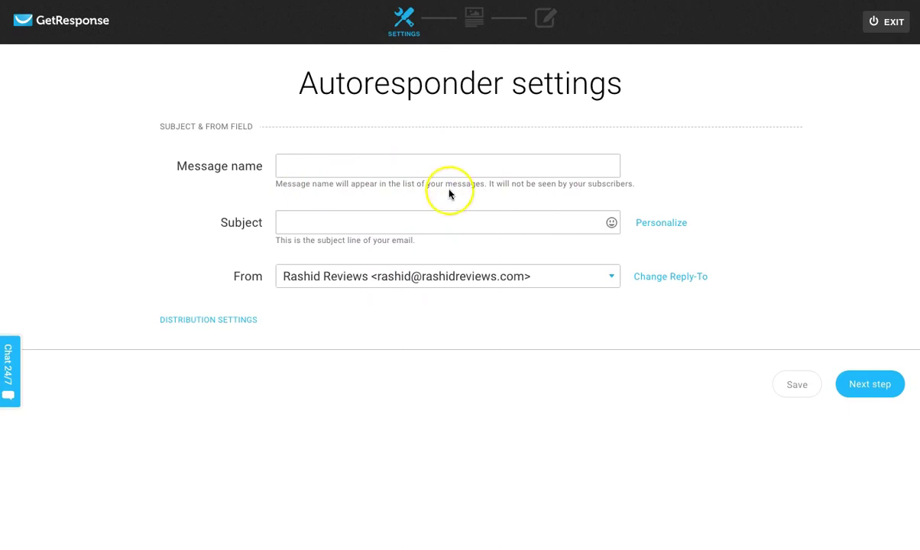
pyautogui.click(369, 168)
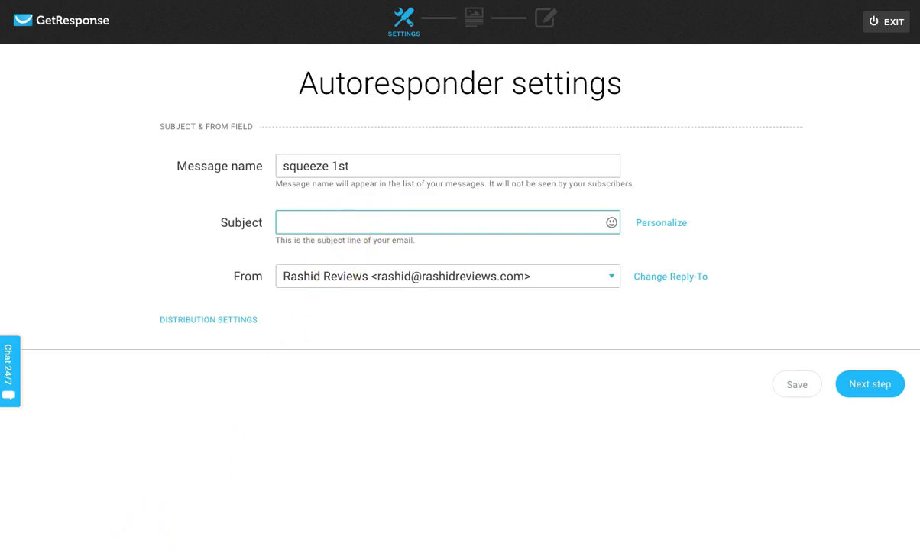
pyautogui.write("Hey Friend Here's Your Squeezematic software")
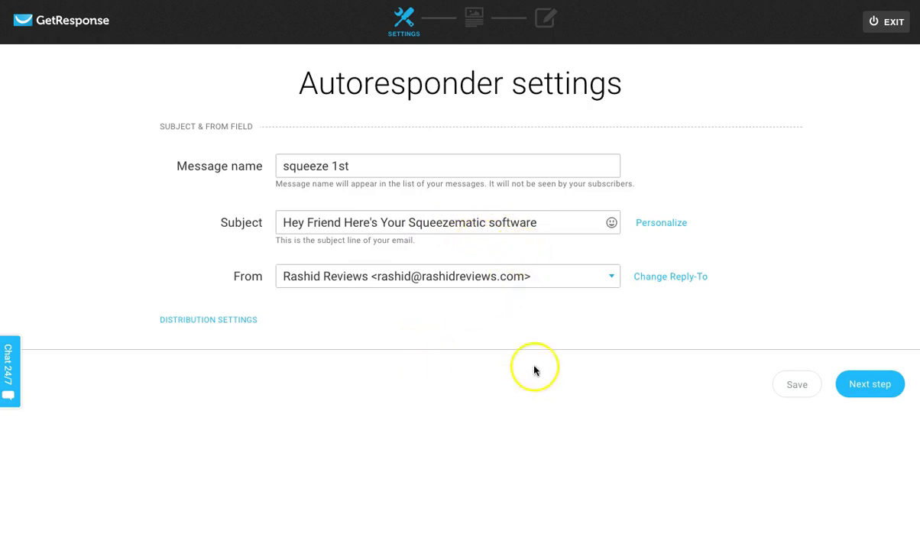
pyautogui.click(854, 389)
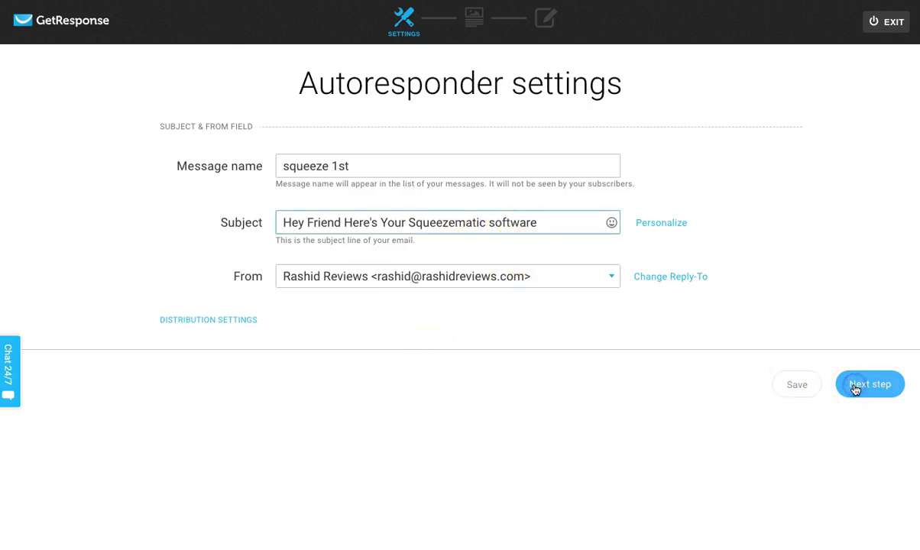
pyautogui.click(854, 388)
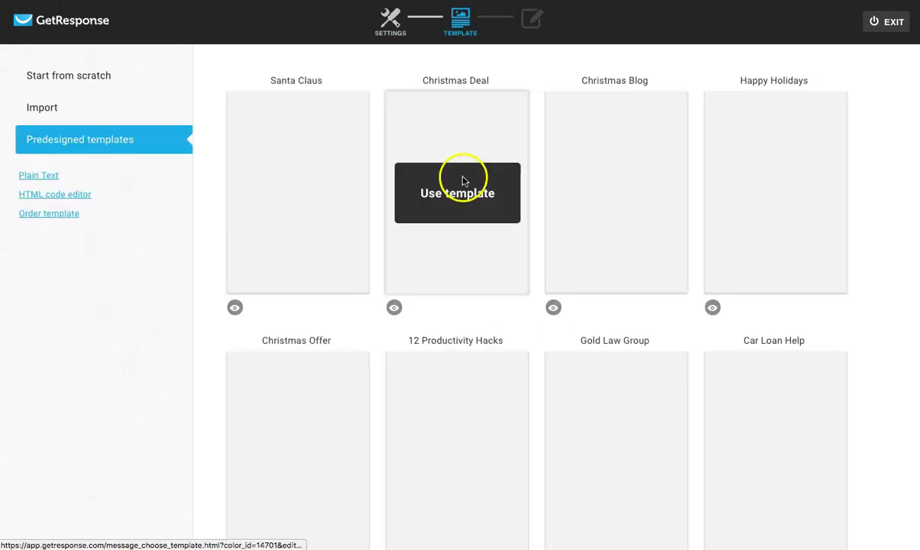
# - Browse the gallery of predesigned email templates to examine the available designs
pyautogui.scroll(-8, 586, 244)
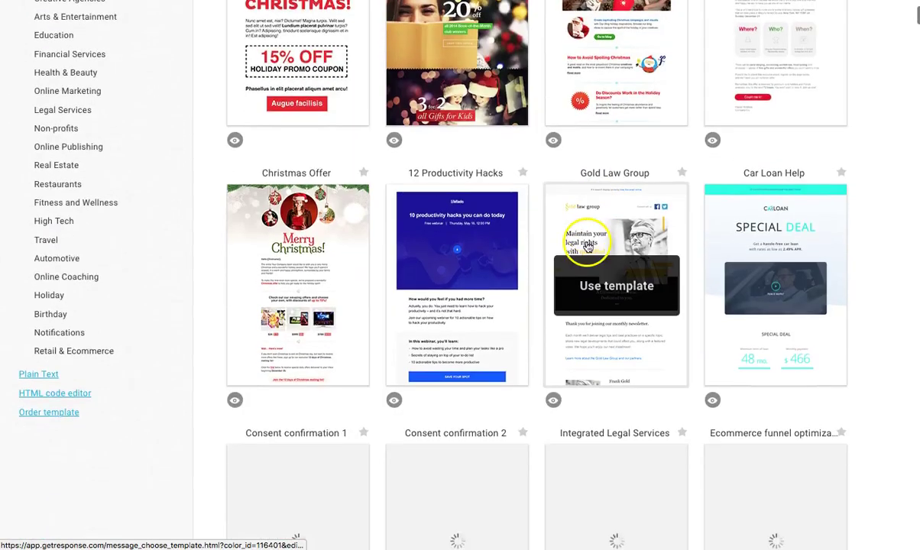
pyautogui.scroll(-6, 586, 244)
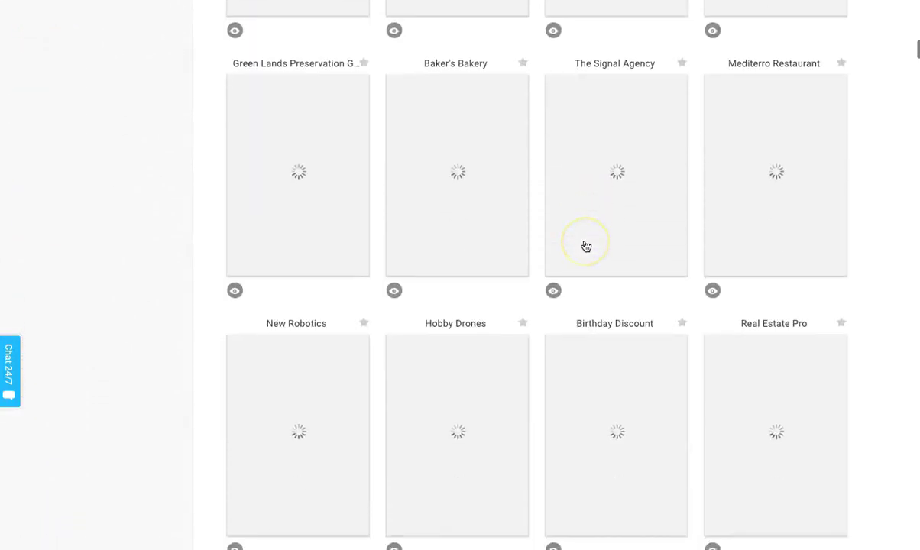
pyautogui.scroll(5, 586, 244)
pyautogui.scroll(-2, 585, 244)
pyautogui.scroll(-2, 495, 170)
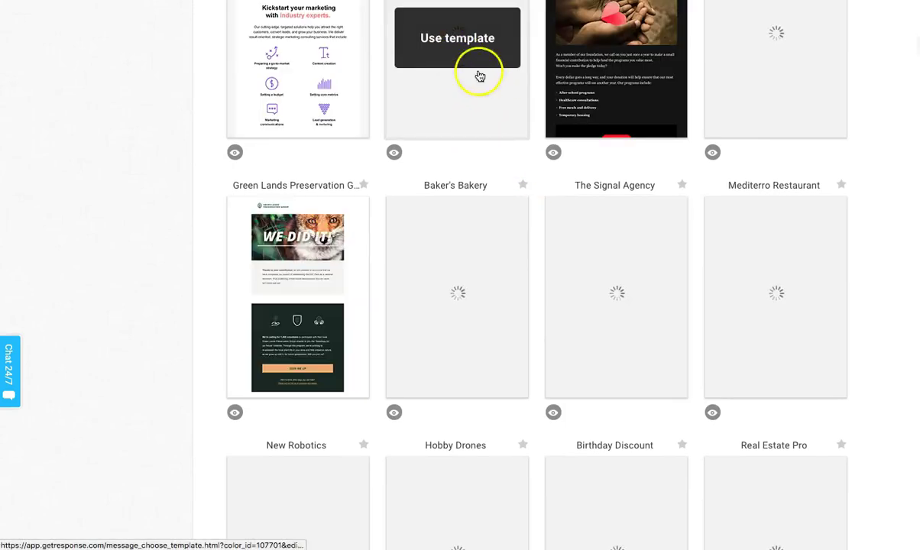
pyautogui.scroll(-1, 623, 168)
pyautogui.scroll(-6, 623, 167)
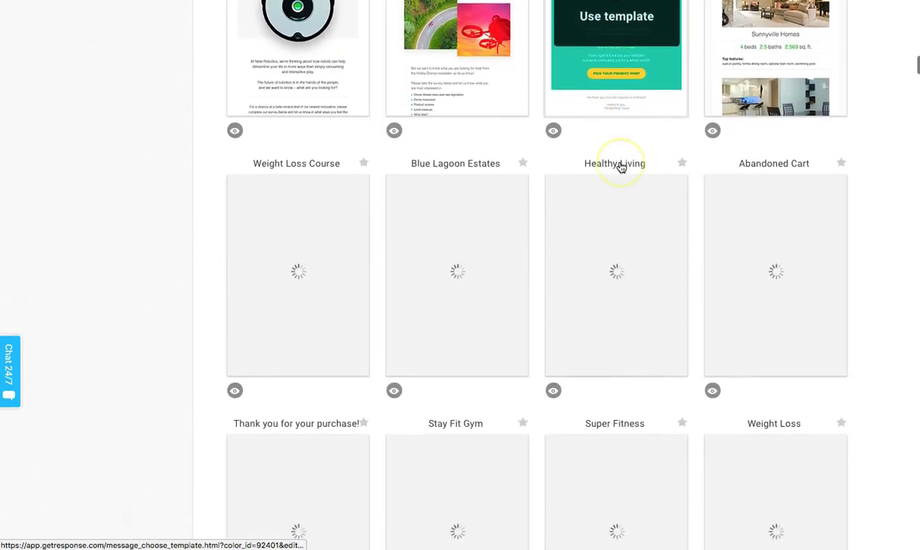
pyautogui.scroll(-3, 621, 167)
pyautogui.scroll(-3, 621, 168)
pyautogui.scroll(14, 621, 167)
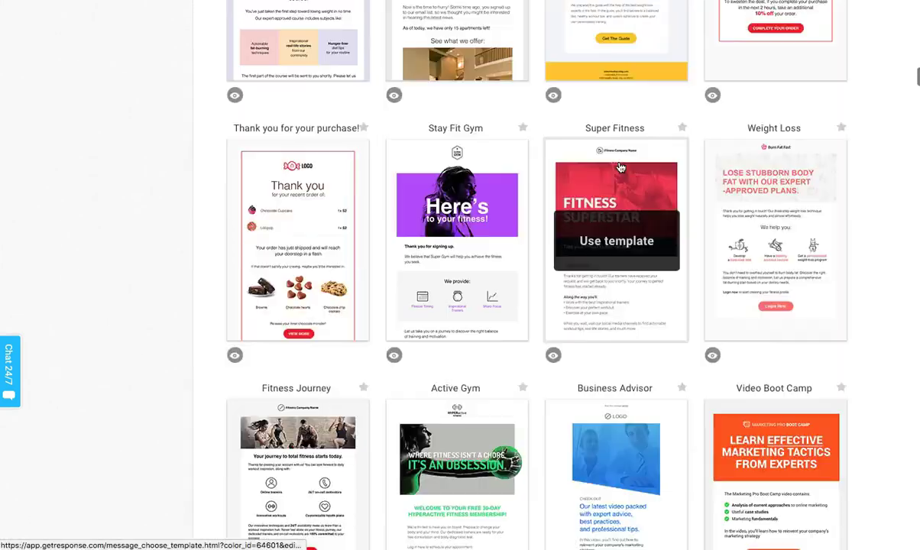
pyautogui.scroll(8, 621, 167)
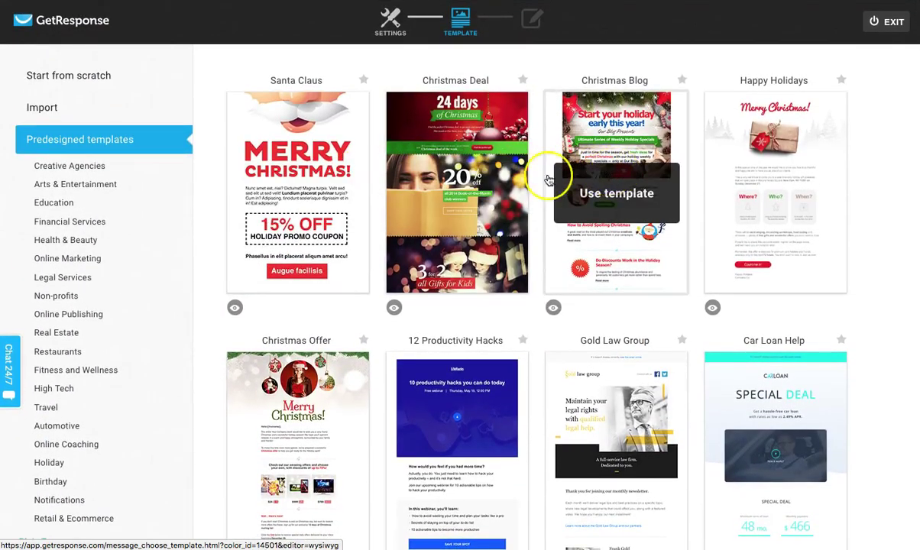
# - Start the email from scratch using the "1 column-3" layout
pyautogui.click(72, 77)
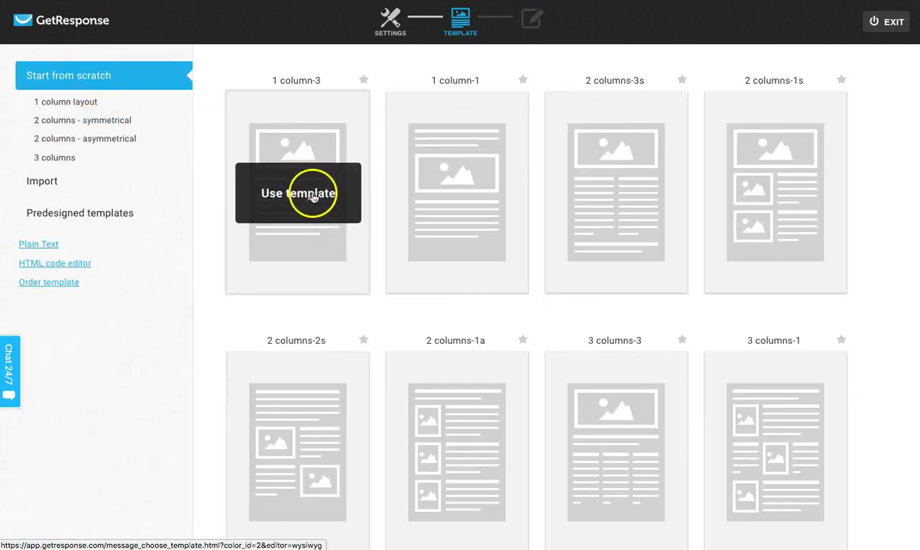
pyautogui.scroll(-3, 407, 200)
pyautogui.scroll(3, 406, 200)
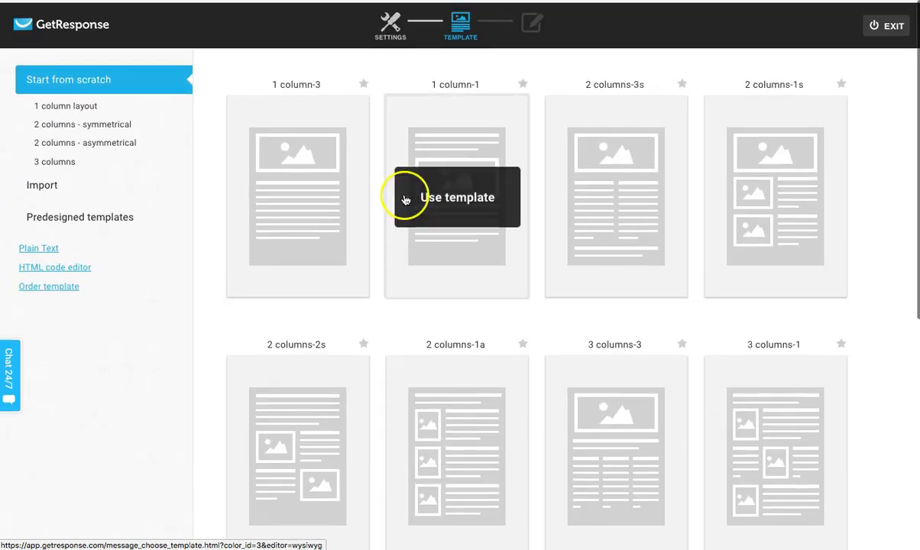
pyautogui.click(300, 198)
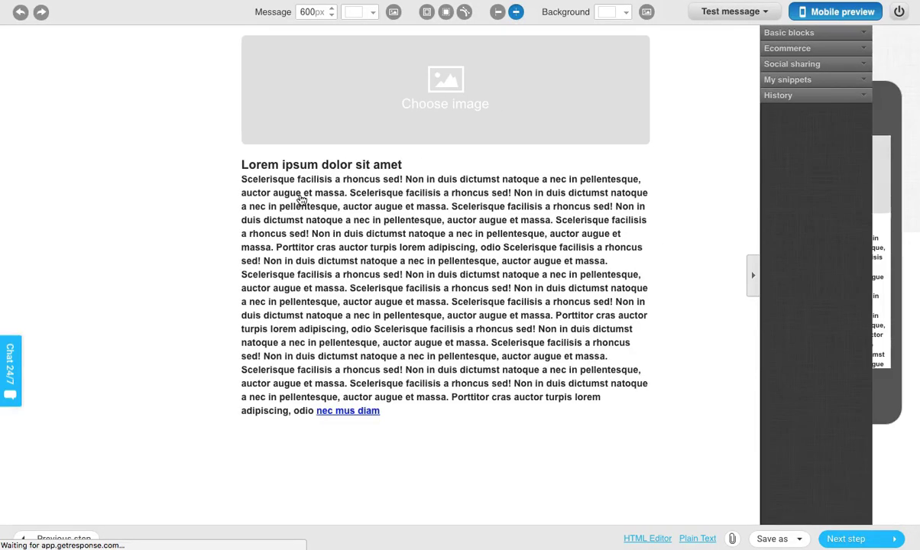
# - Delete the header image block and replace all the placeholder text with the prepared welcome message offering the Squeezematic Software
pyautogui.click(415, 89)
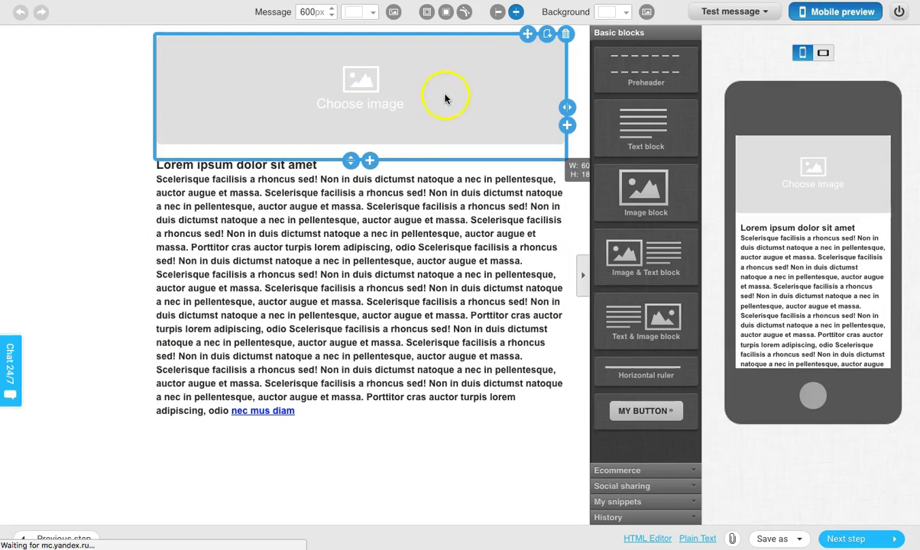
pyautogui.click(566, 36)
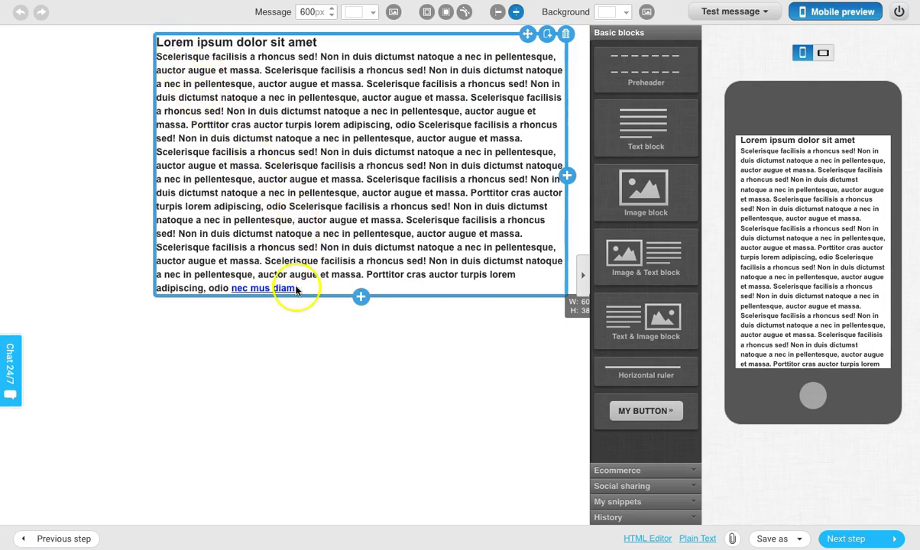
pyautogui.moveTo(305, 284); pyautogui.dragTo(156, 43)
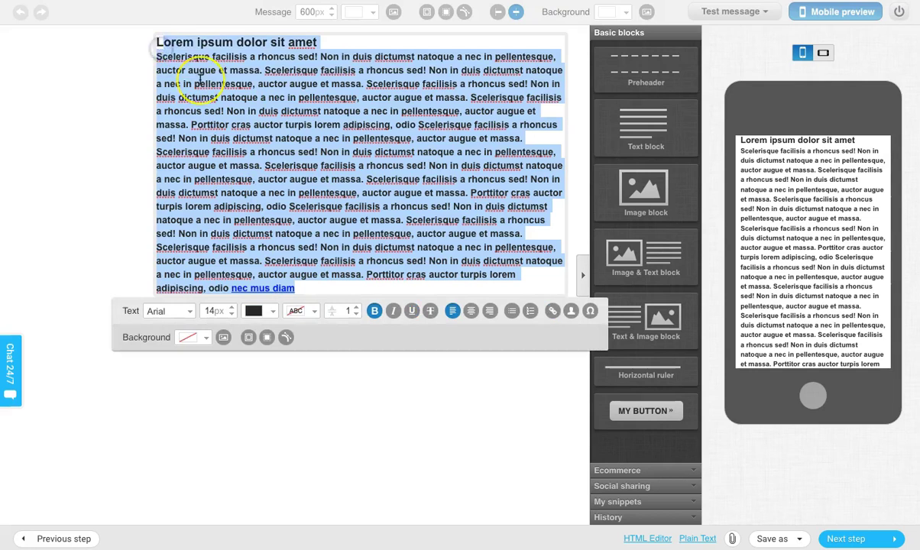
pyautogui.write('L')
pyautogui.press('BackSpace')
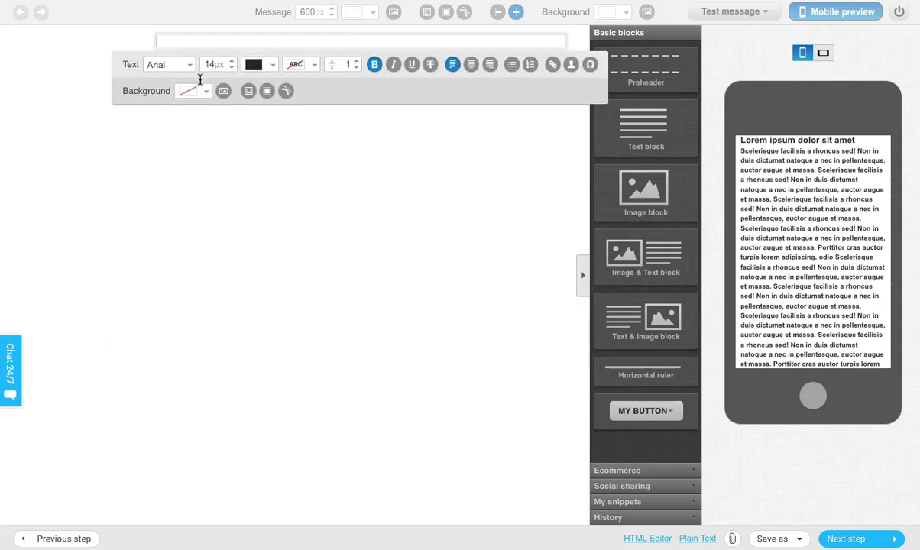
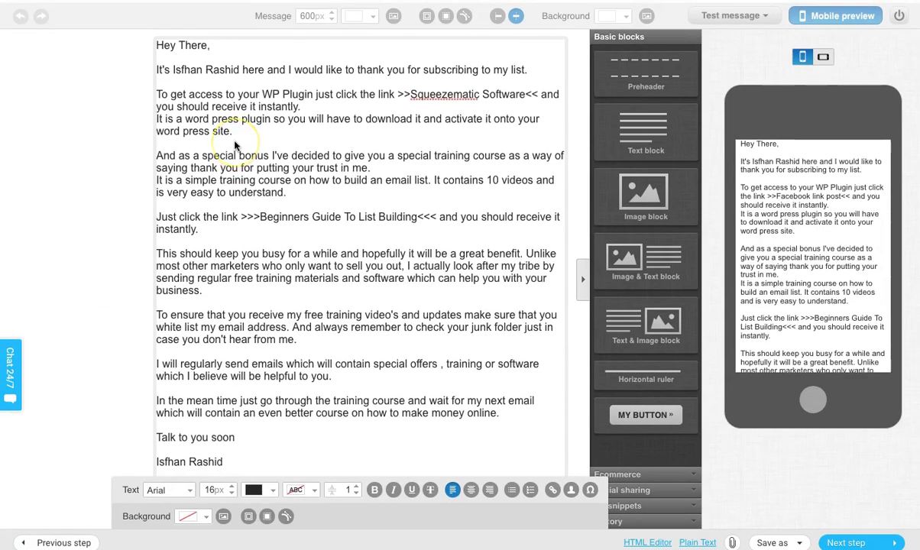
# - Replace "WP Plugin" with "Software" in the sentence about getting access
pyautogui.scroll(-3, 235, 145)
pyautogui.scroll(3, 234, 145)
pyautogui.click(184, 84)
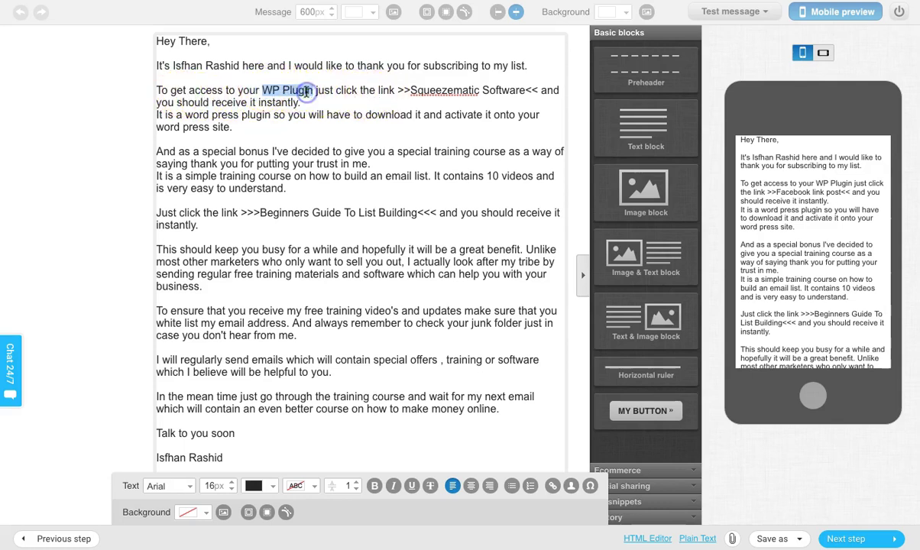
pyautogui.write('Softwar')
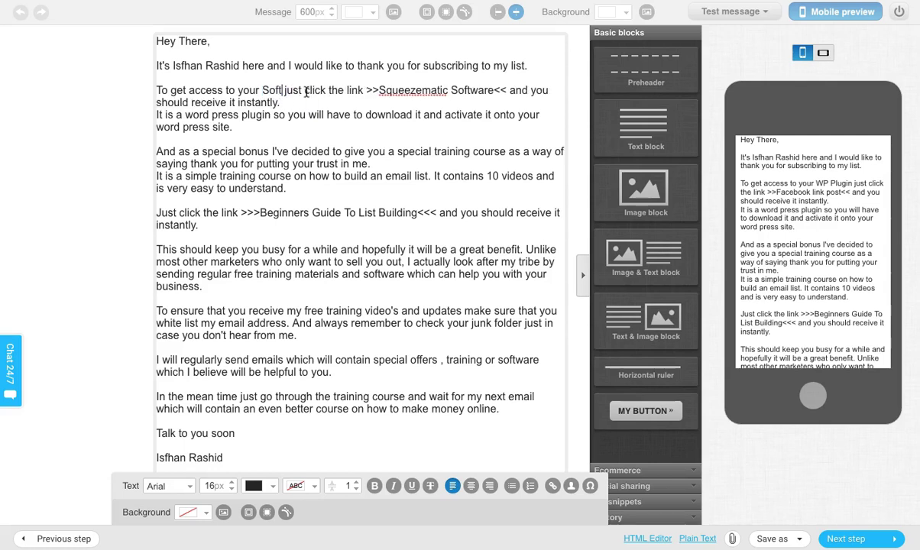
pyautogui.write('e')
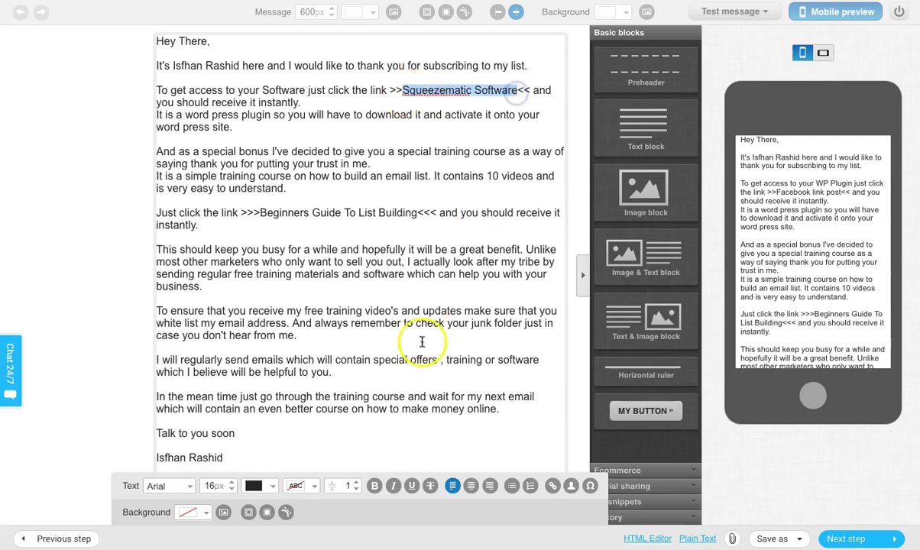
pyautogui.click(551, 486)
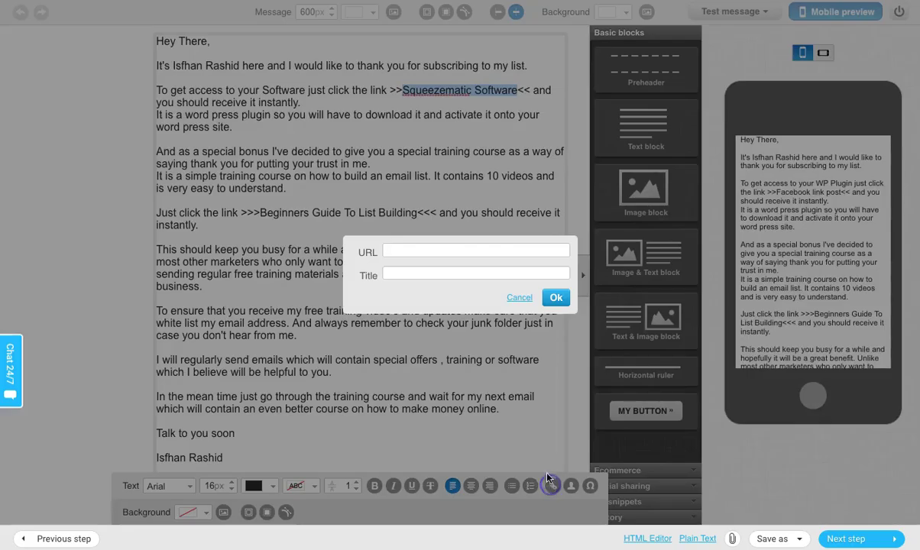
pyautogui.click(515, 298)
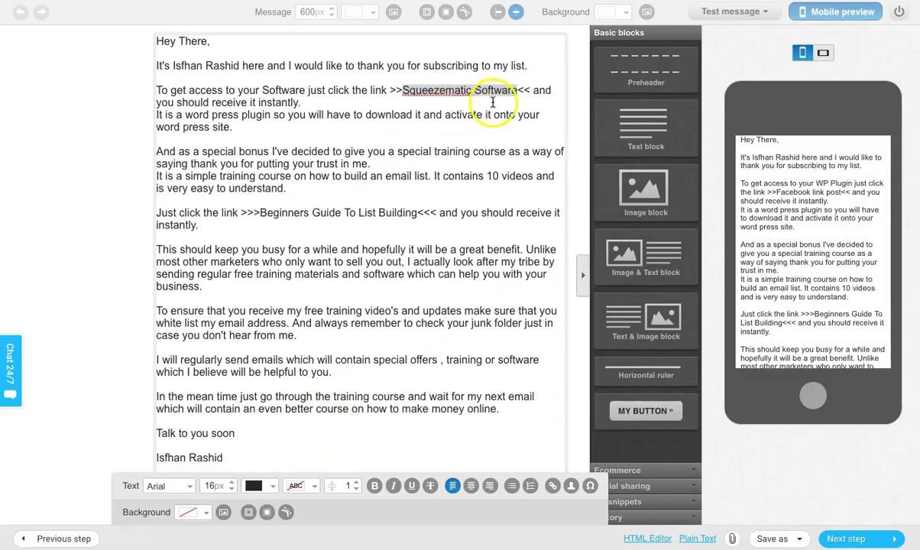
pyautogui.click(430, 103)
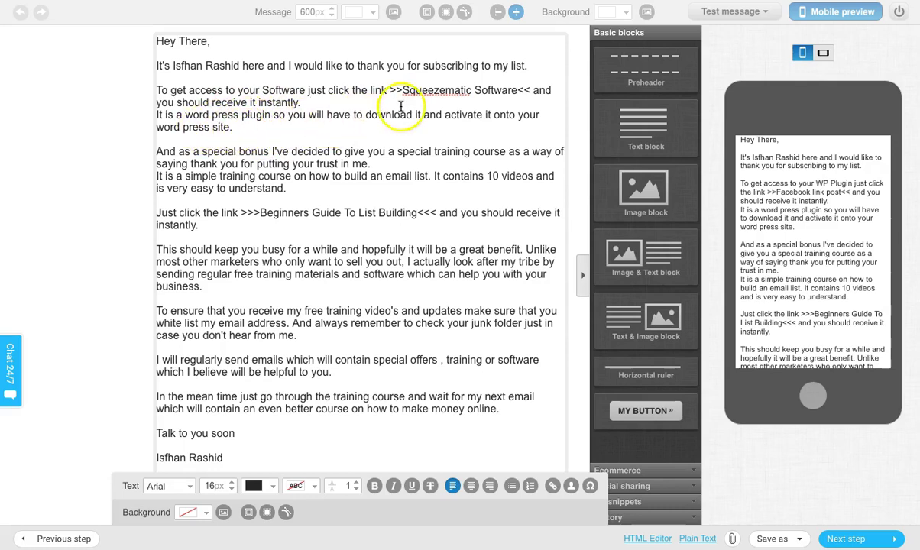
# - Delete the sentence about downloading and activating the word press plugin, along with the extra blank line it leaves
pyautogui.moveTo(156, 114); pyautogui.dragTo(181, 127)
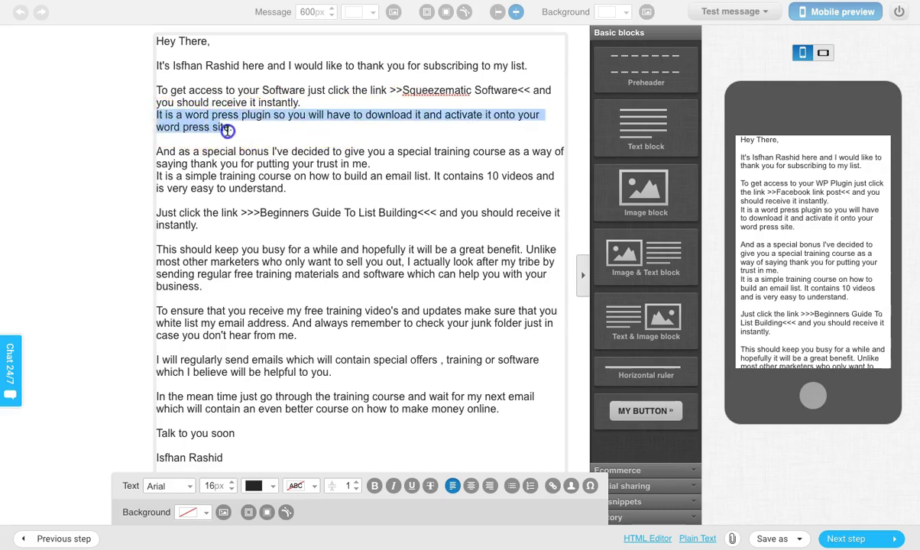
pyautogui.press('BackSpace')
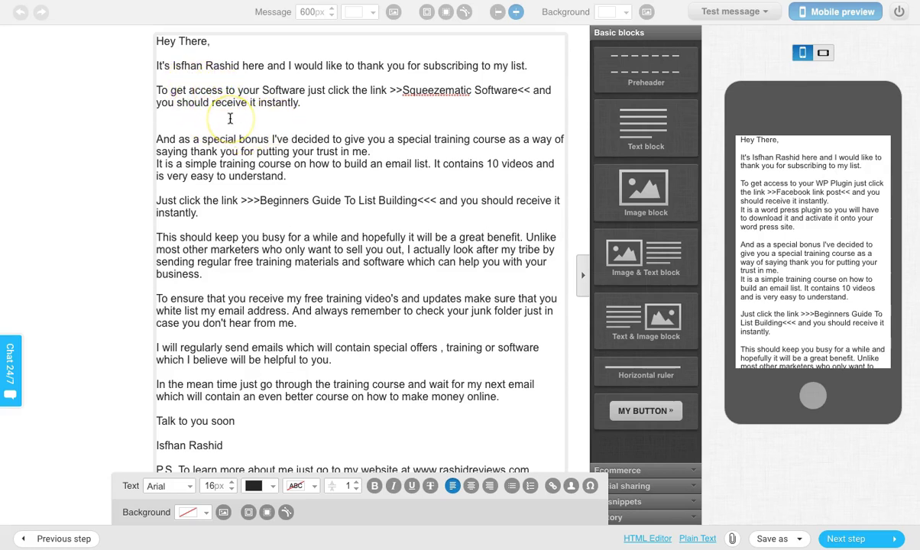
pyautogui.press('BackSpace')
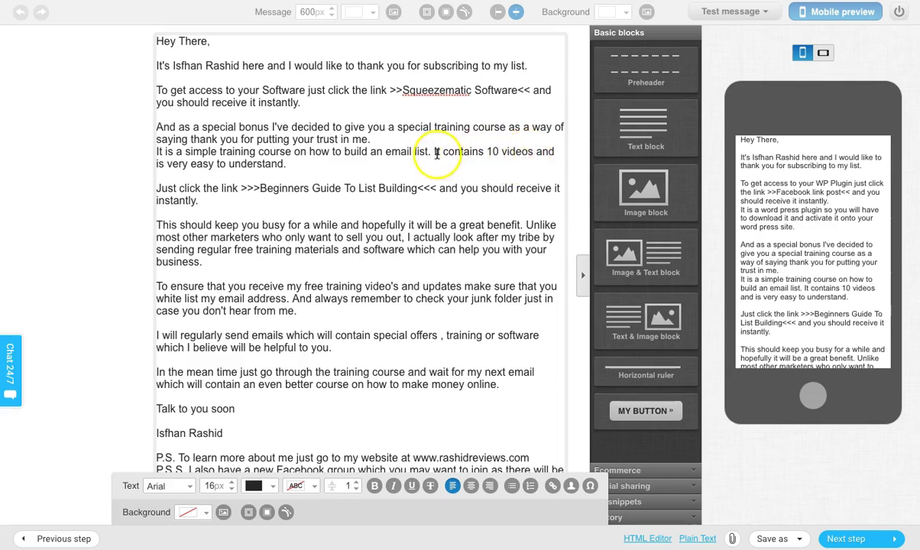
# - Review the rest of the welcome email, from the "Beginners Guide To List Building" bonus link to the closing postscripts
pyautogui.scroll(-1, 484, 162)
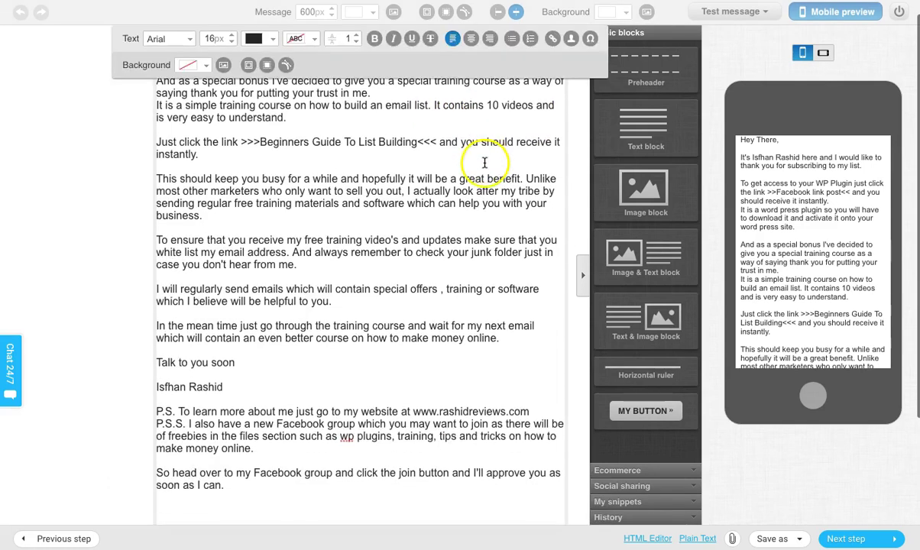
pyautogui.scroll(1, 484, 162)
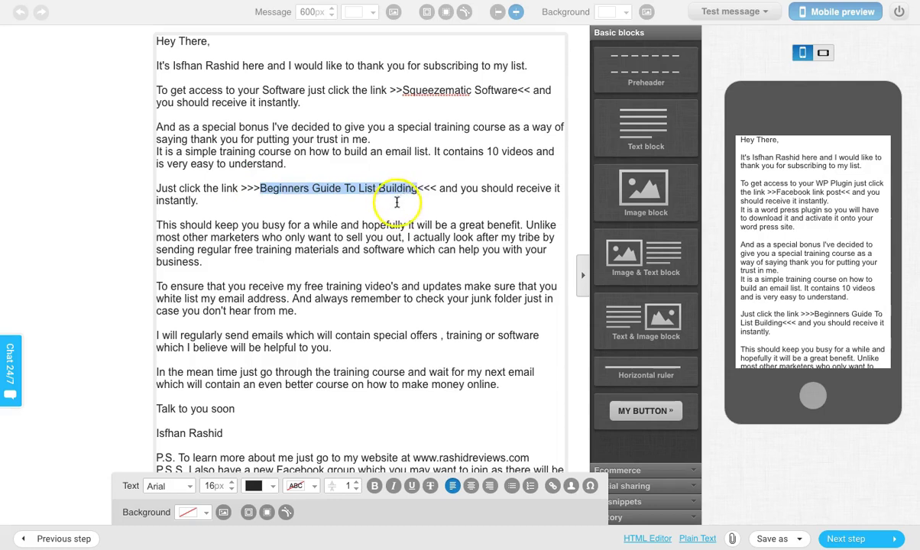
pyautogui.click(405, 202)
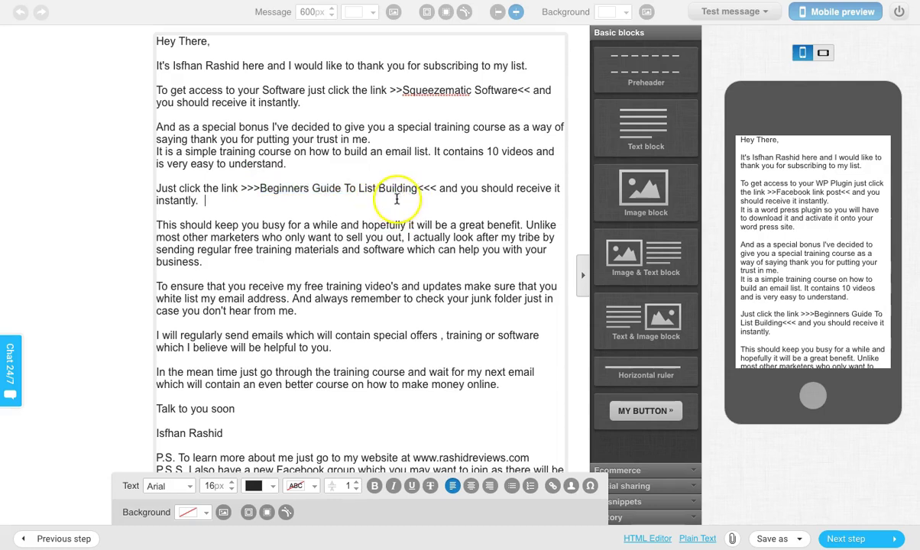
pyautogui.scroll(-2, 405, 199)
pyautogui.scroll(1, 397, 203)
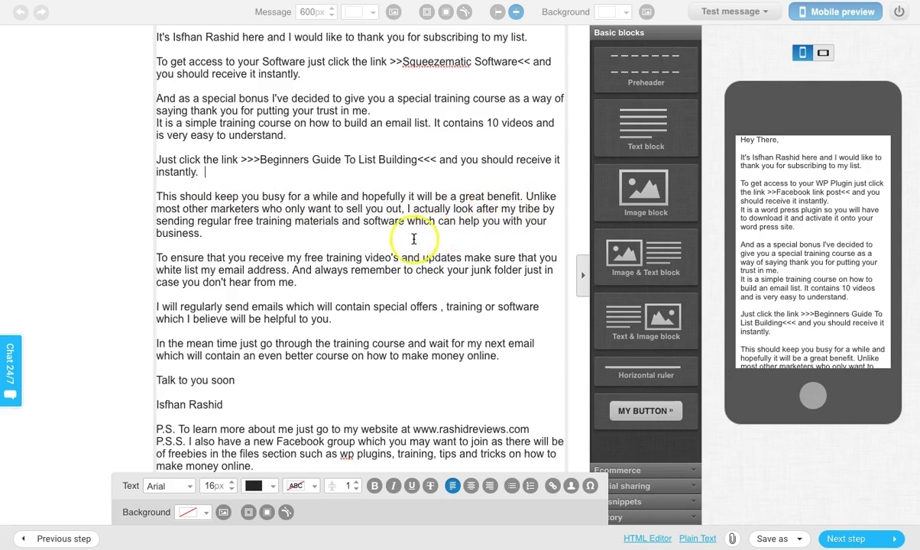
pyautogui.scroll(-1, 409, 240)
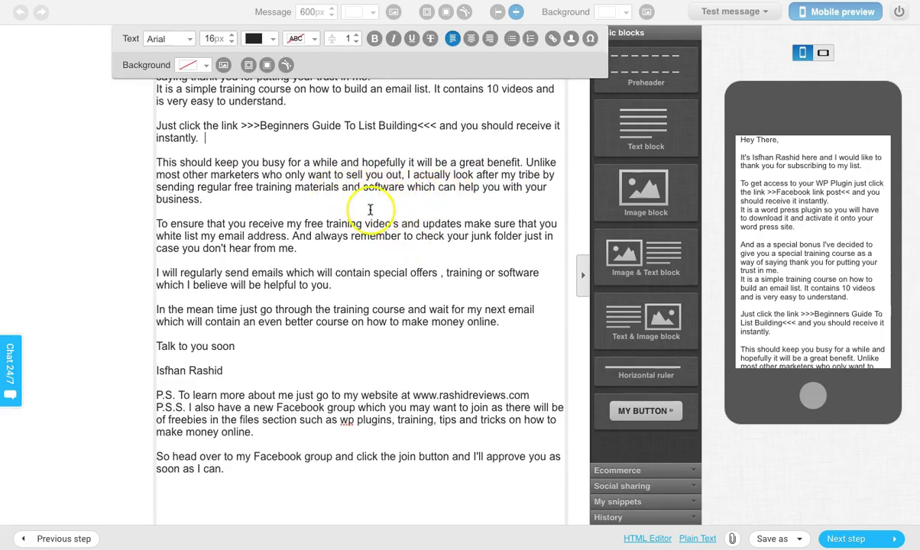
pyautogui.scroll(-1, 359, 203)
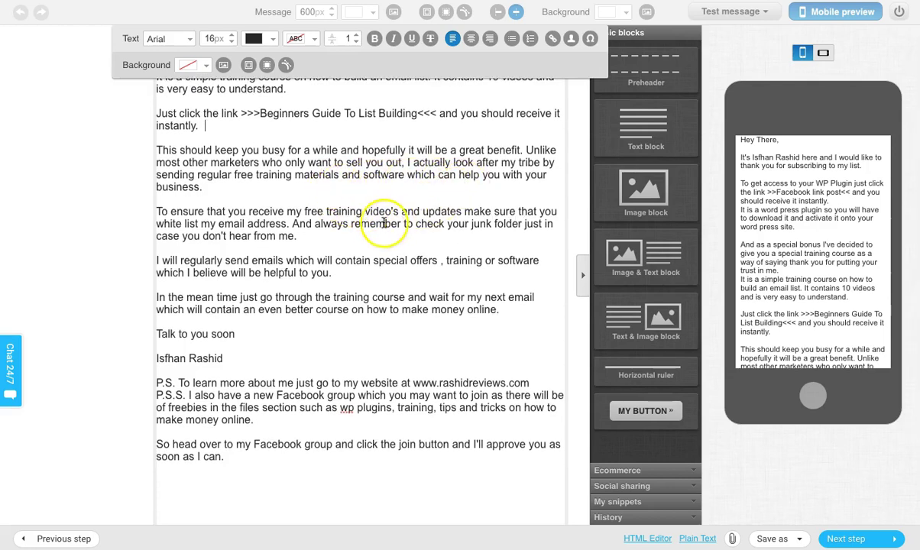
# - Read through the email's paragraphs on whitelisting the sender address, regular offers and the next course, down to the sign-off and postscripts
pyautogui.scroll(-1, 374, 221)
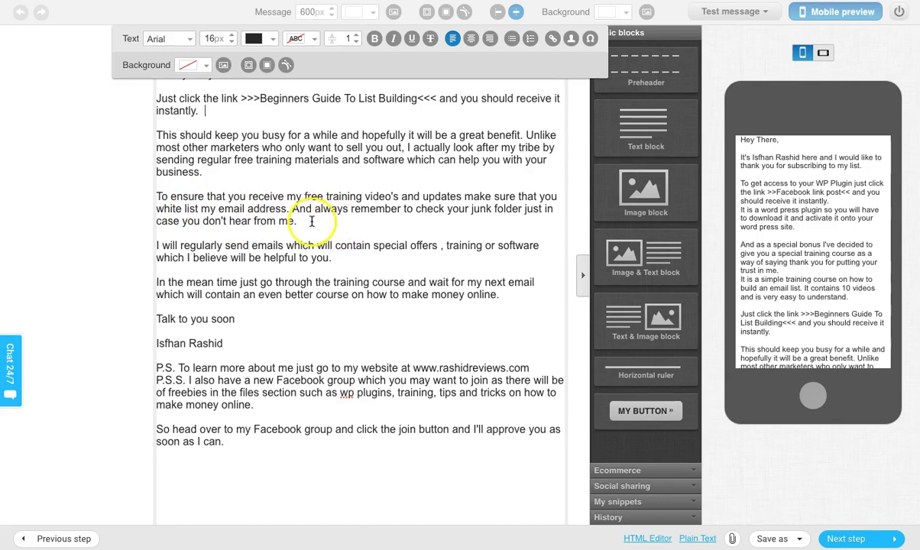
pyautogui.scroll(-2, 322, 221)
pyautogui.scroll(3, 321, 229)
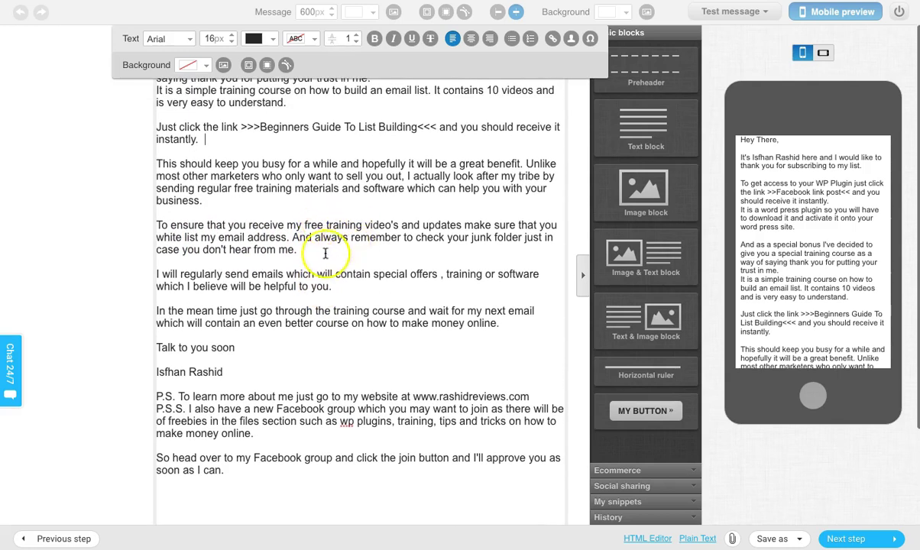
pyautogui.scroll(-1, 351, 246)
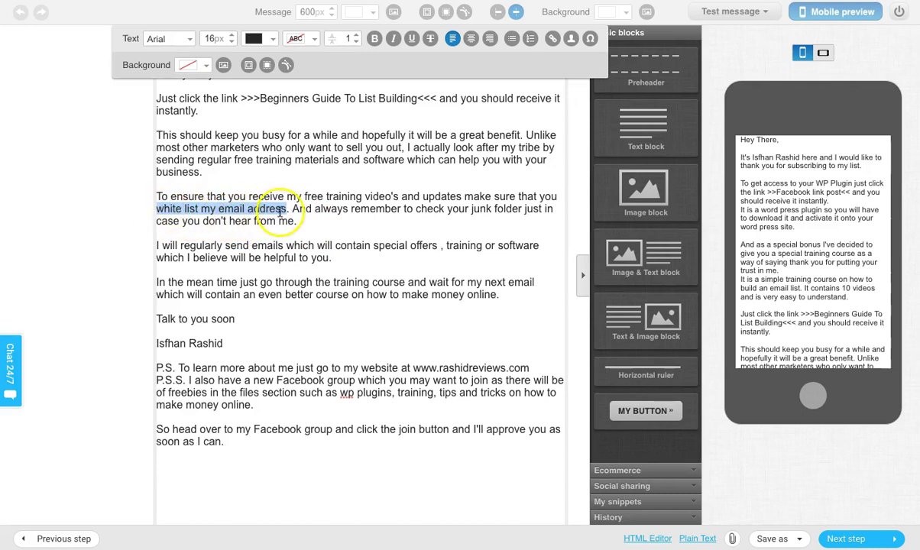
pyautogui.click(346, 221)
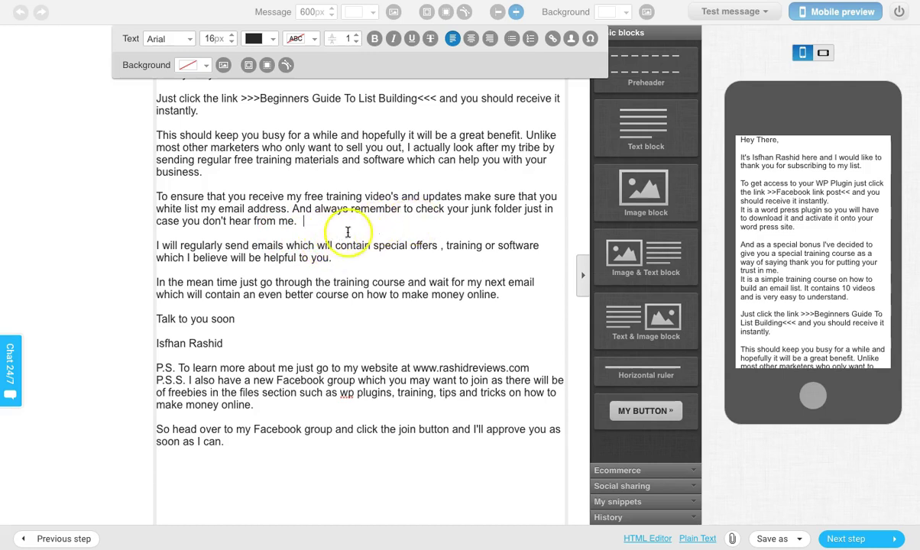
pyautogui.scroll(-1, 333, 225)
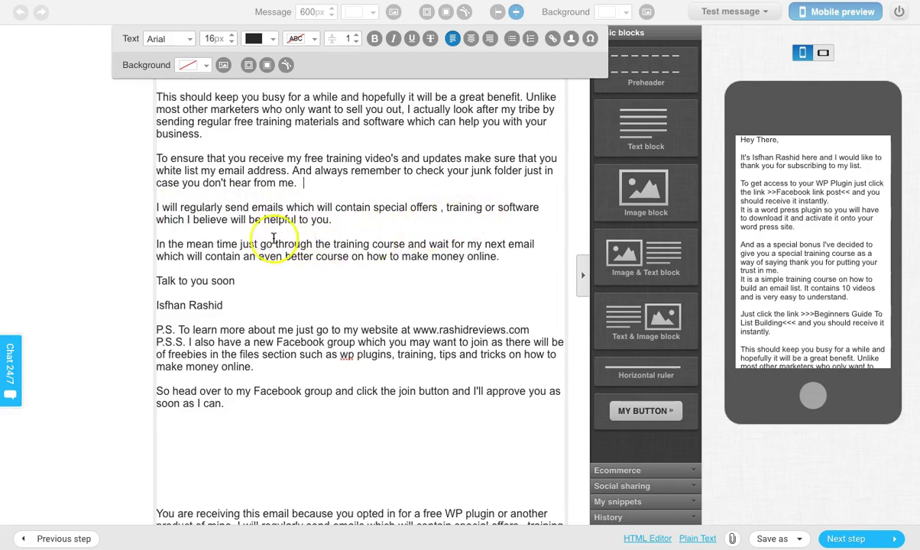
pyautogui.scroll(-1, 345, 226)
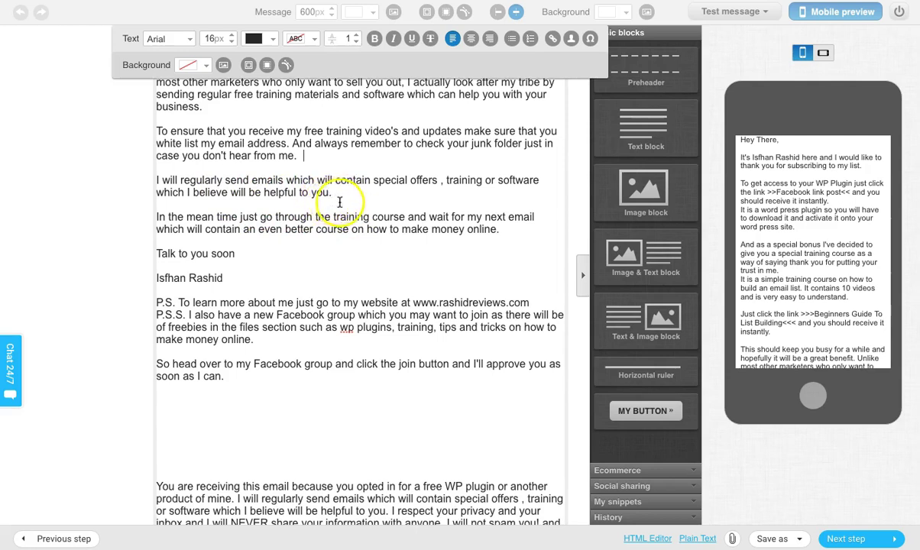
pyautogui.scroll(-2, 252, 236)
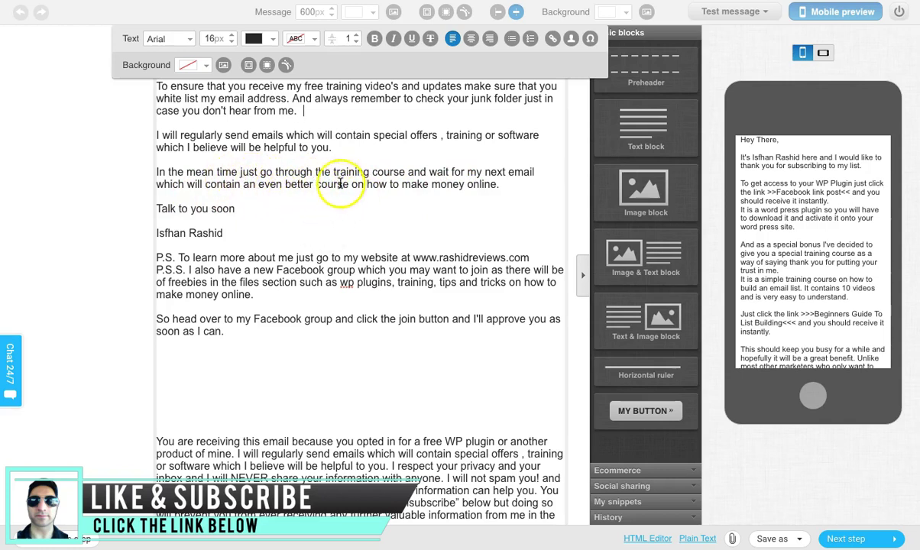
pyautogui.scroll(-2, 350, 191)
pyautogui.scroll(3, 352, 193)
pyautogui.scroll(3, 350, 193)
pyautogui.scroll(-4, 379, 195)
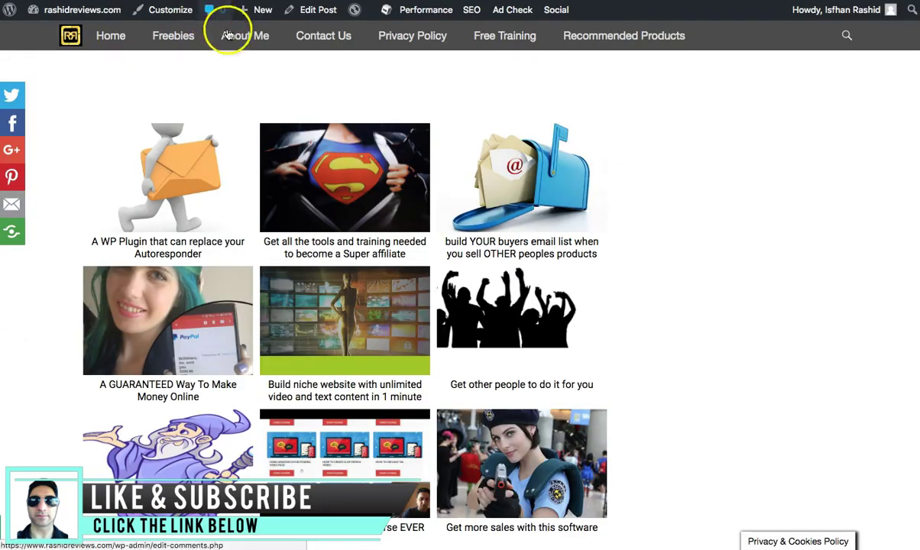
# - Switch to the review website named in the P.S. and look over the Affiliate Tuber review and the home page's posts
pyautogui.scroll(10, 311, 111)
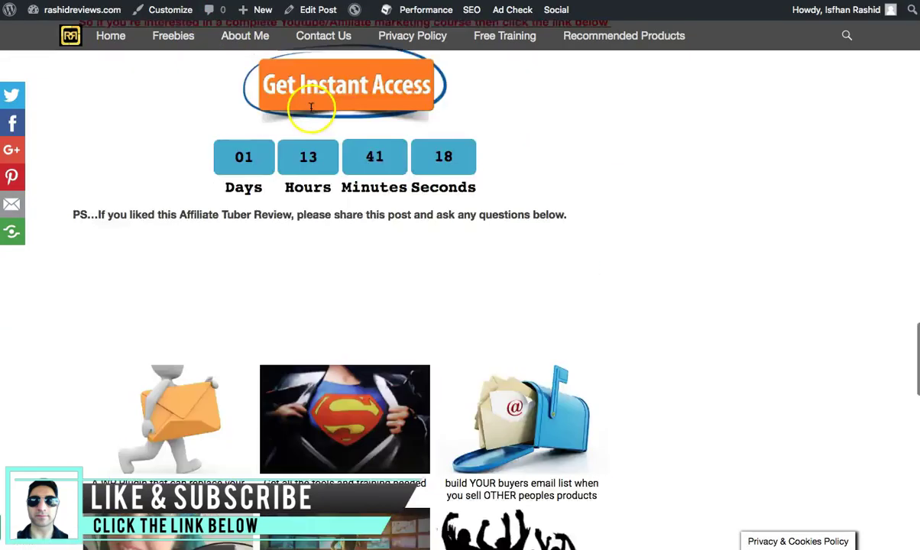
pyautogui.scroll(15, 312, 112)
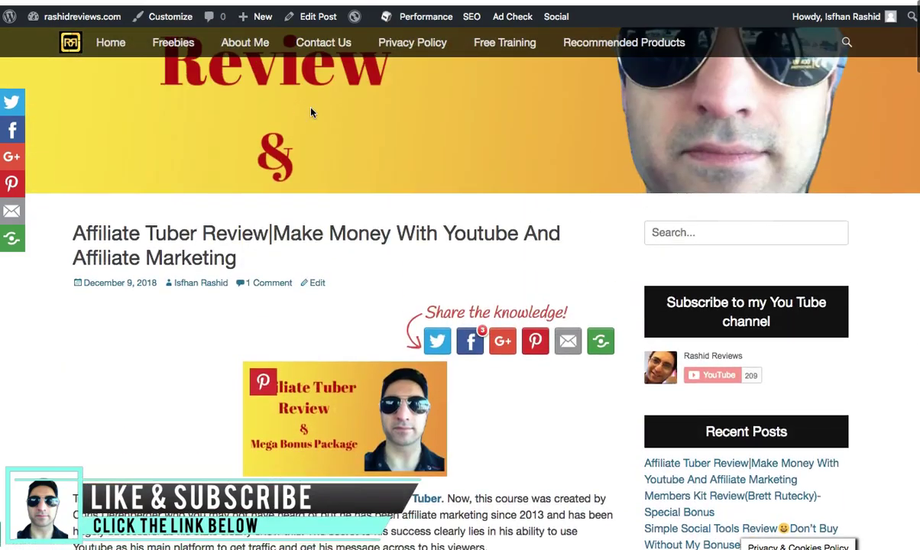
pyautogui.scroll(-2, 311, 112)
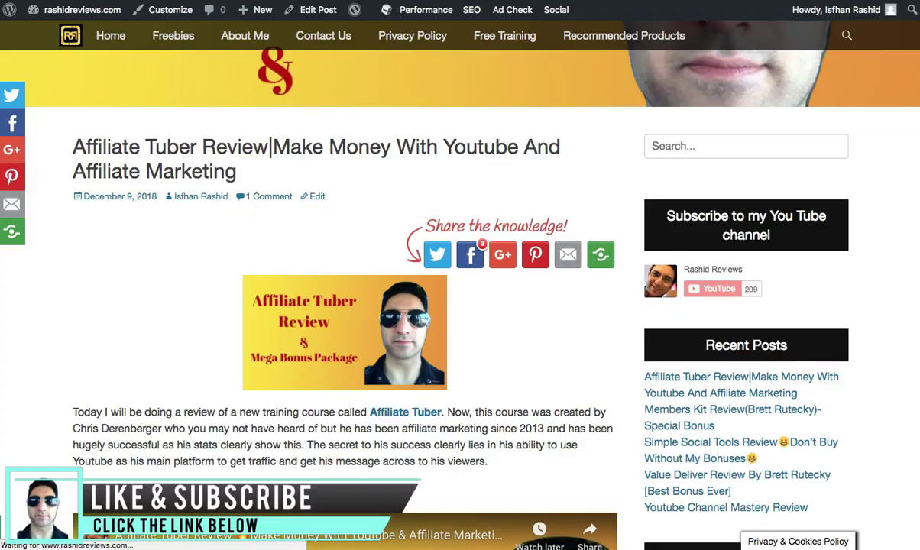
pyautogui.scroll(-5, 410, 216)
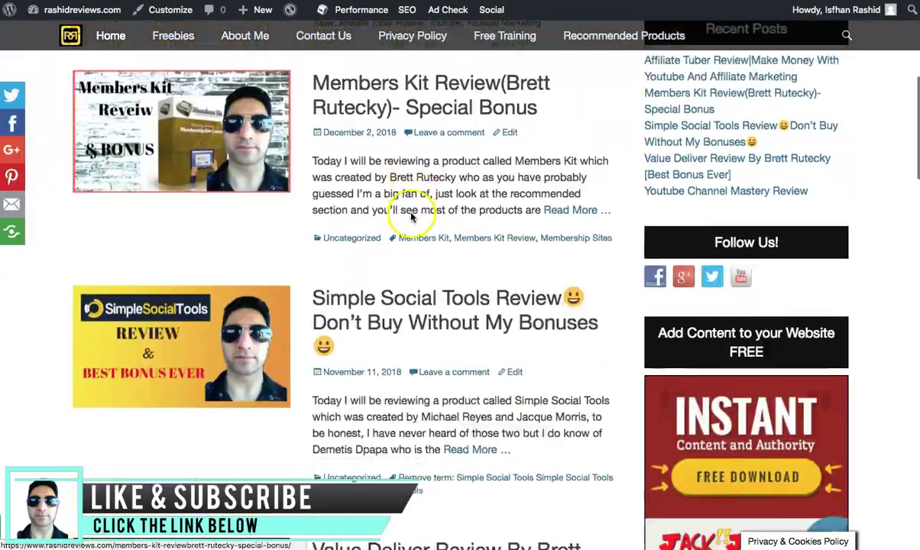
pyautogui.scroll(-7, 410, 215)
pyautogui.scroll(9, 411, 211)
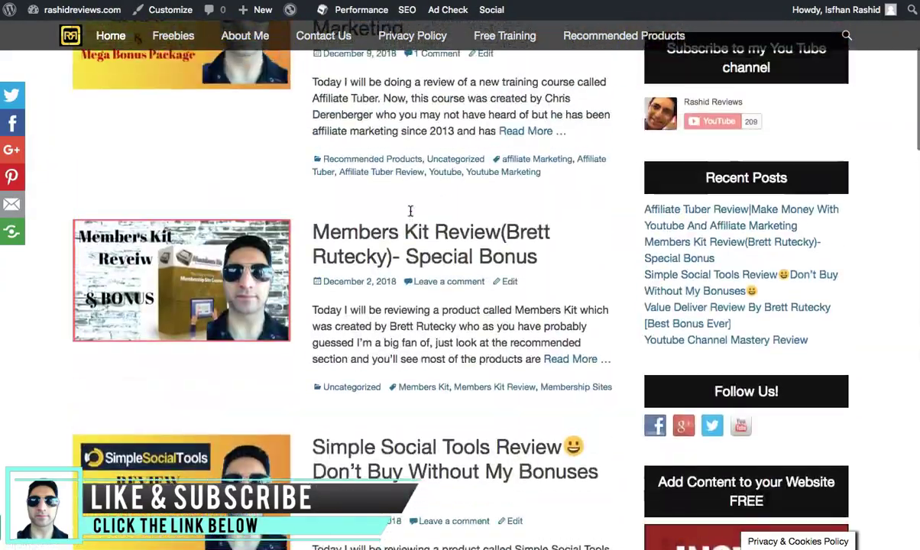
pyautogui.scroll(5, 410, 210)
pyautogui.scroll(-1, 339, 189)
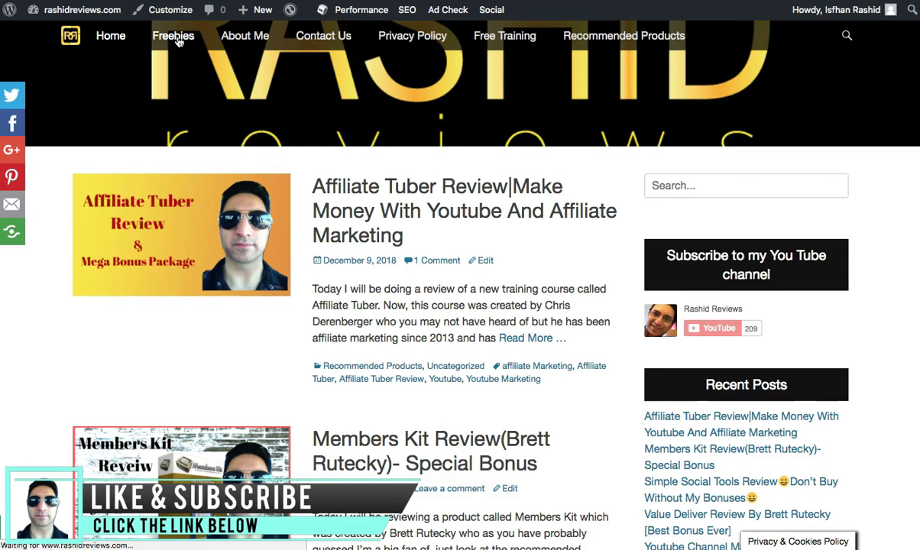
# - Browse the posts in the website's Freebies category, including the Facebook Link Post and Jack Jacker plugins
pyautogui.scroll(-2, 250, 92)
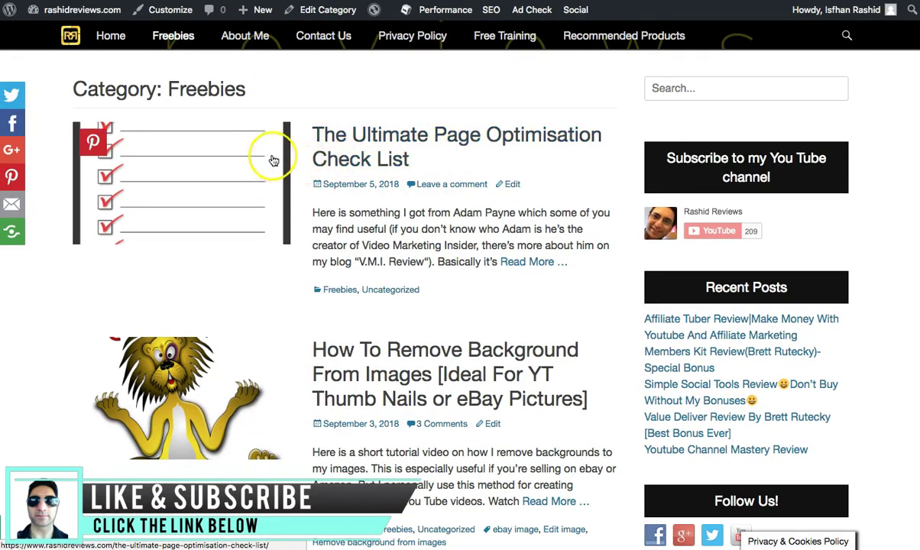
pyautogui.scroll(-4, 288, 199)
pyautogui.scroll(-4, 374, 208)
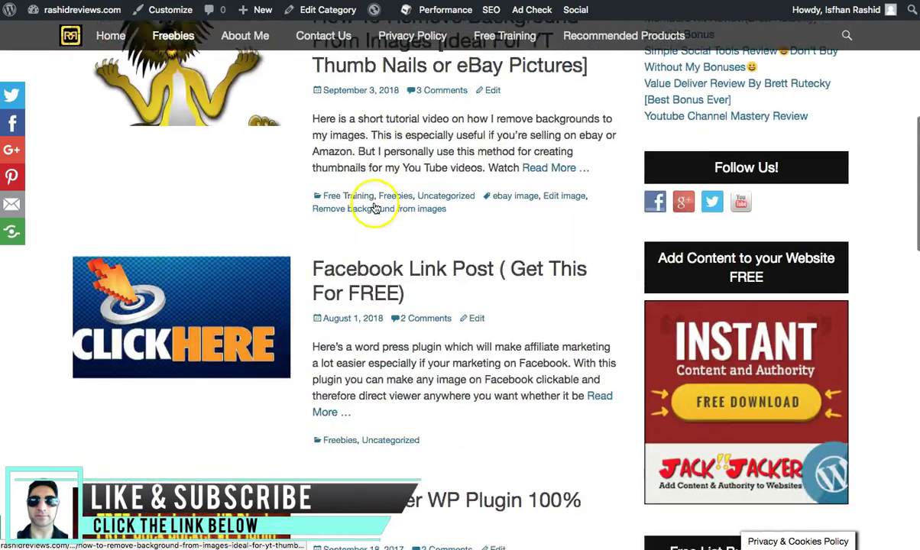
pyautogui.scroll(-10, 374, 208)
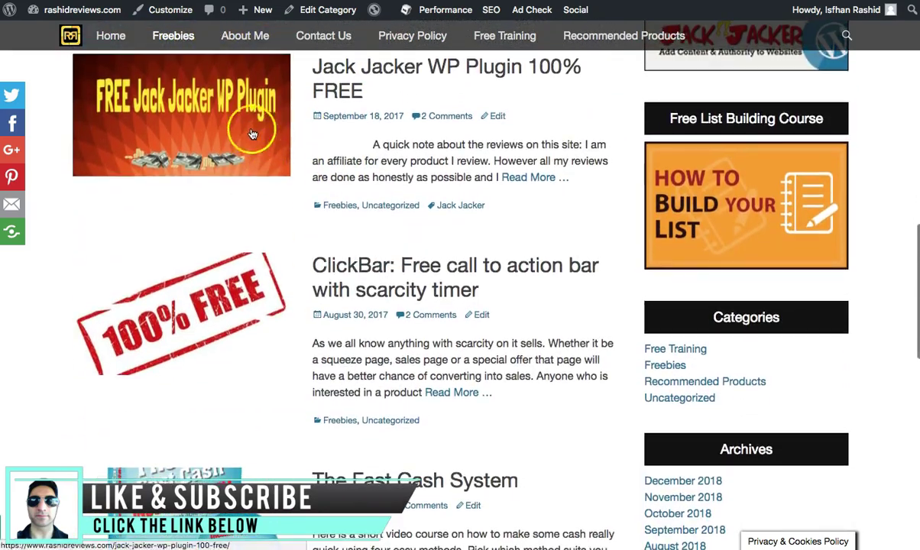
pyautogui.scroll(11, 290, 137)
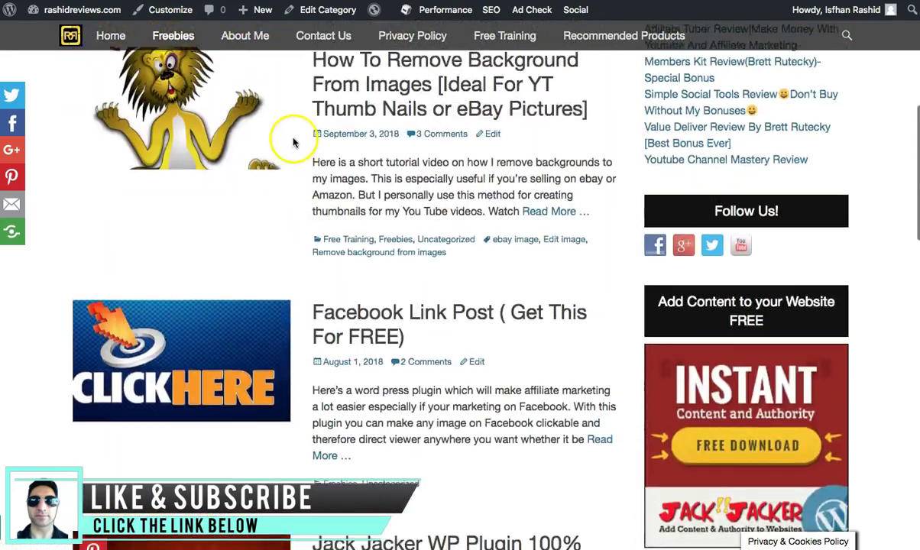
pyautogui.scroll(10, 293, 142)
# - Open the website's Free Training category and browse its tutorials on traffic, email series, squeeze pages and screen recording
pyautogui.click(499, 39)
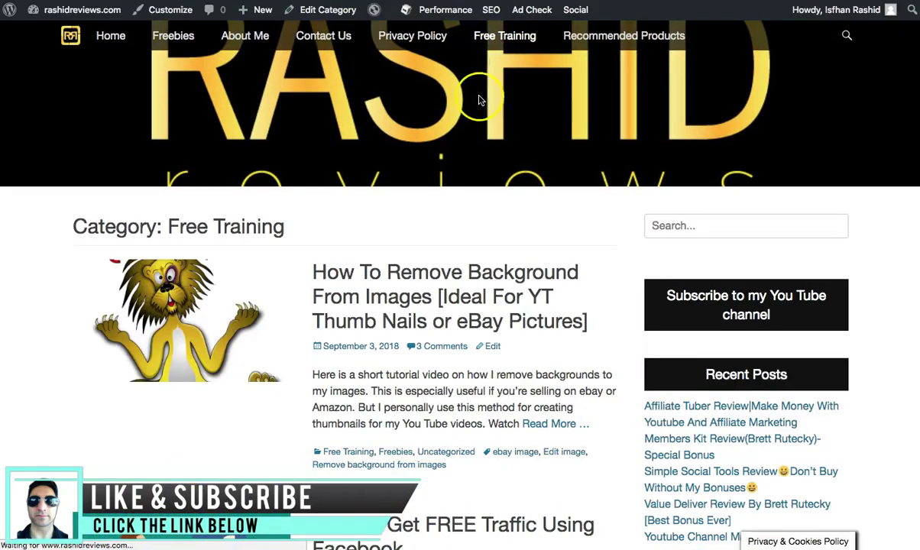
pyautogui.scroll(-3, 474, 115)
pyautogui.scroll(-7, 469, 132)
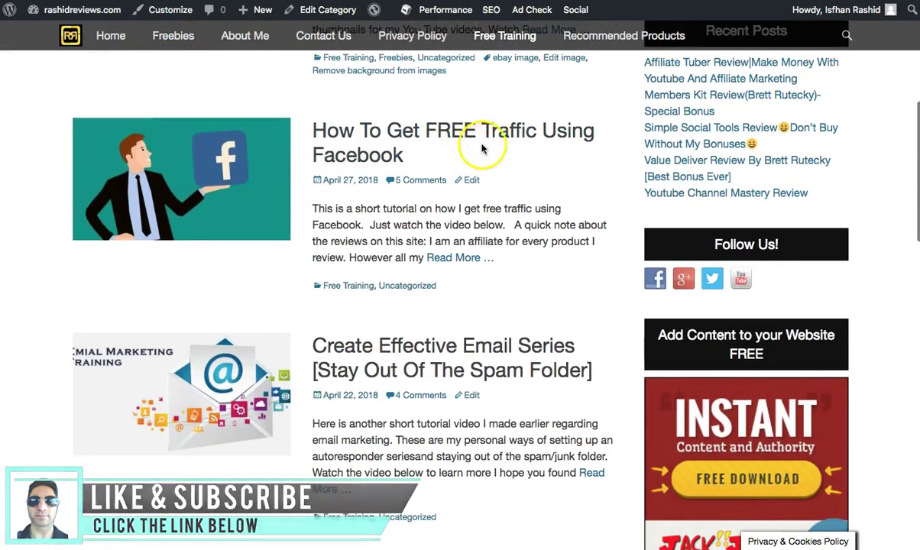
pyautogui.scroll(-3, 507, 147)
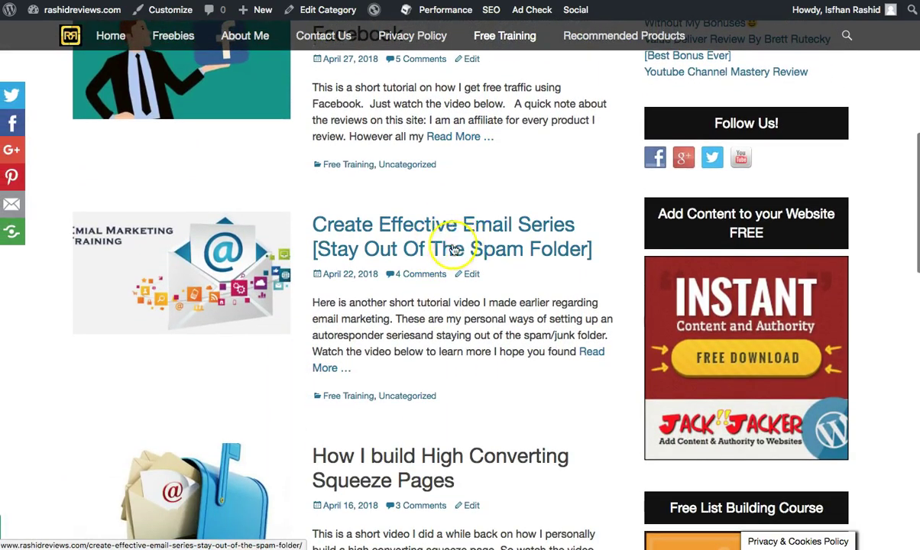
pyautogui.scroll(-3, 487, 239)
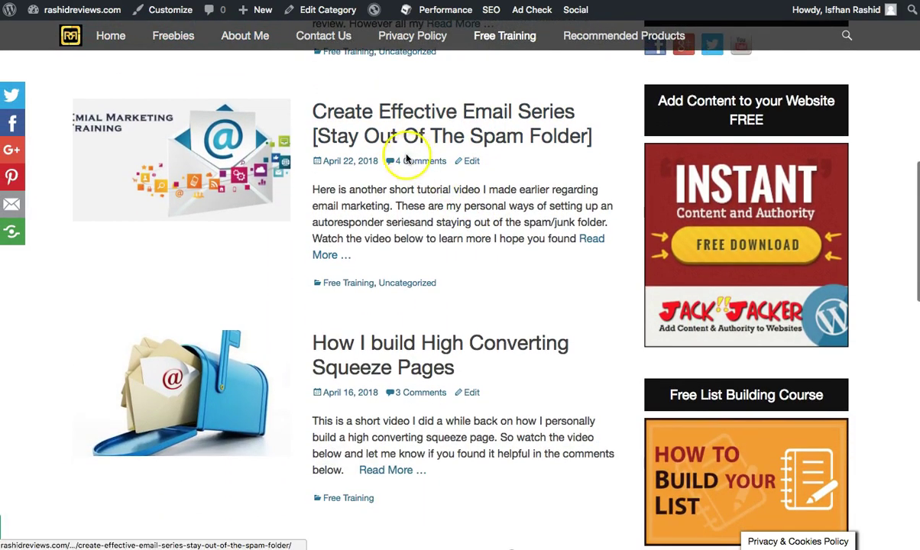
pyautogui.scroll(-5, 406, 169)
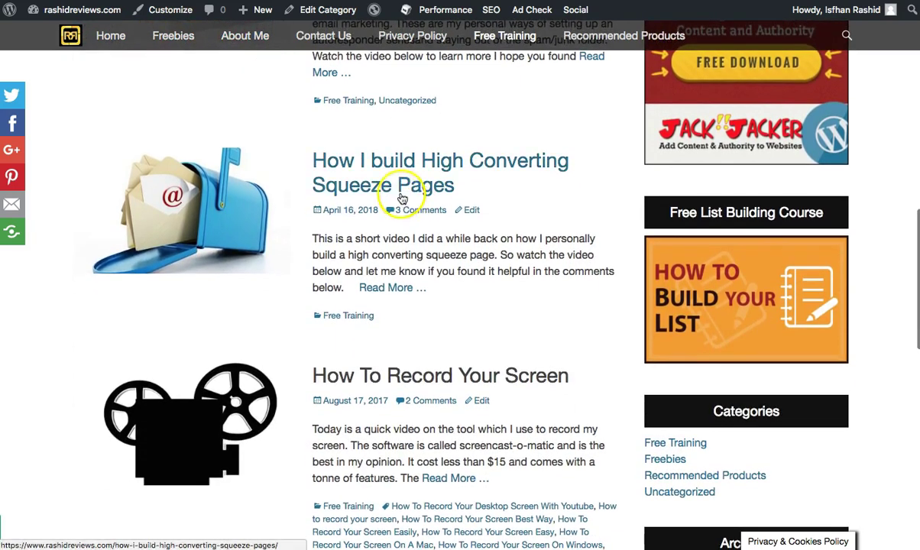
pyautogui.scroll(15, 451, 290)
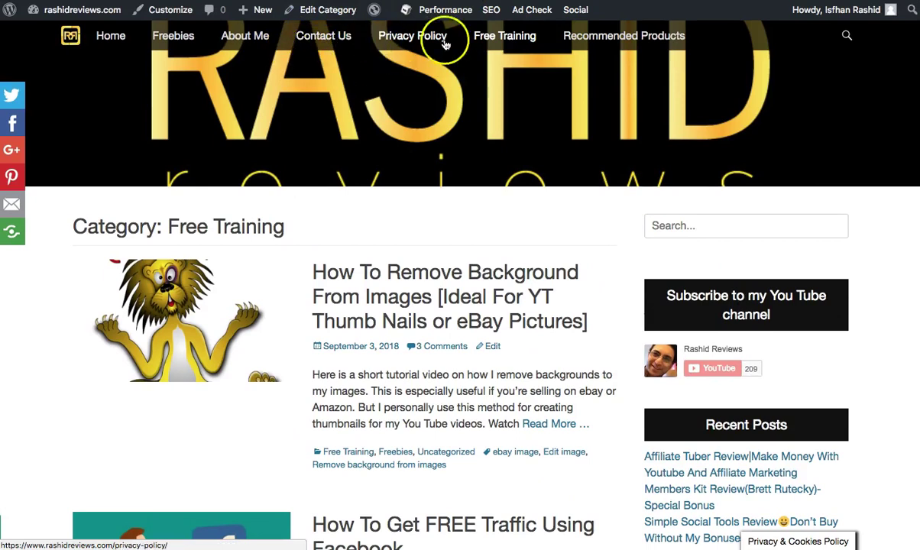
# - Open the website's Recommended Products category and browse its product reviews
pyautogui.click(585, 48)
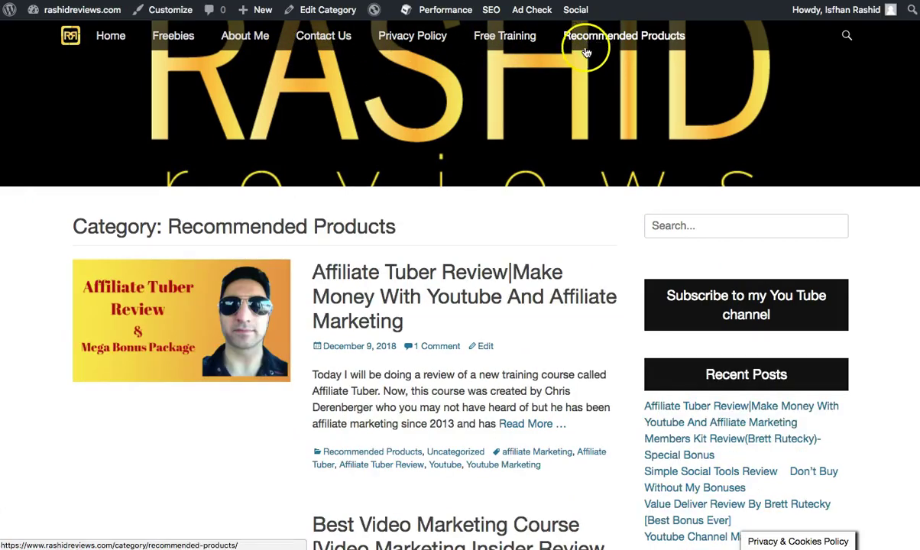
pyautogui.scroll(-3, 473, 184)
pyautogui.scroll(-9, 474, 180)
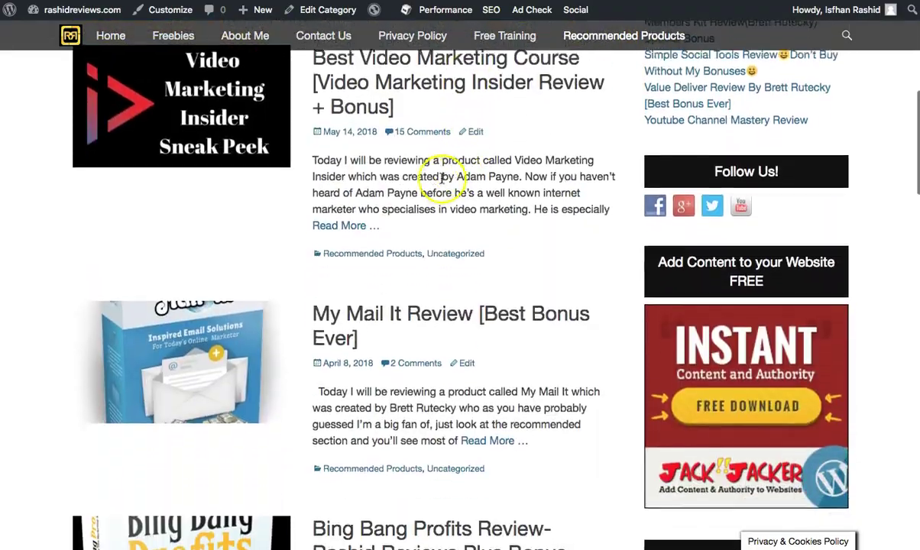
pyautogui.scroll(-14, 398, 172)
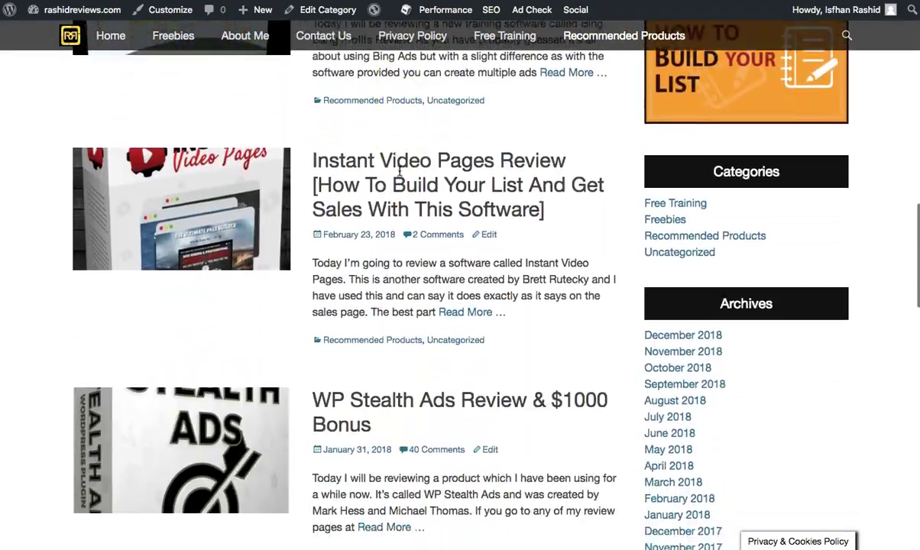
pyautogui.scroll(20, 397, 171)
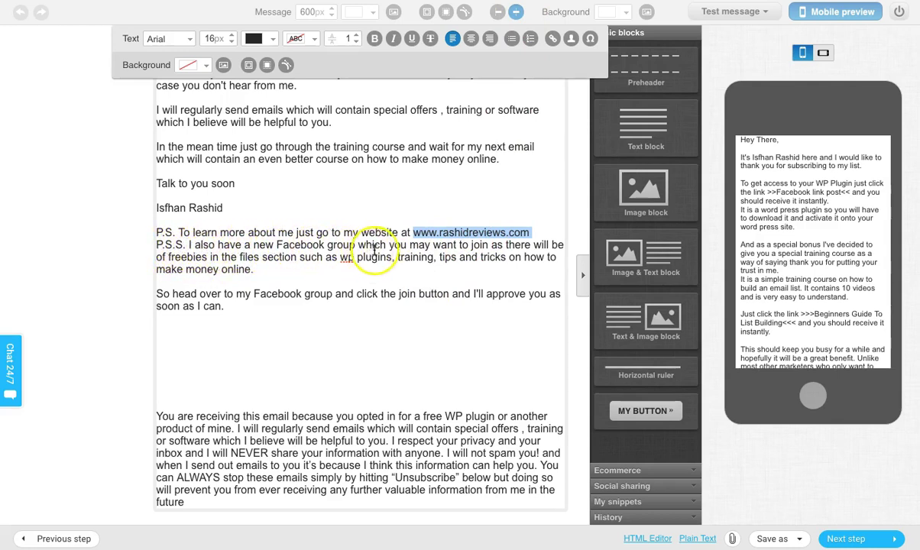
# - Return to the GetResponse email editor and review the Facebook group postscript and the disclaimer paragraph at the message's end
pyautogui.click(416, 280)
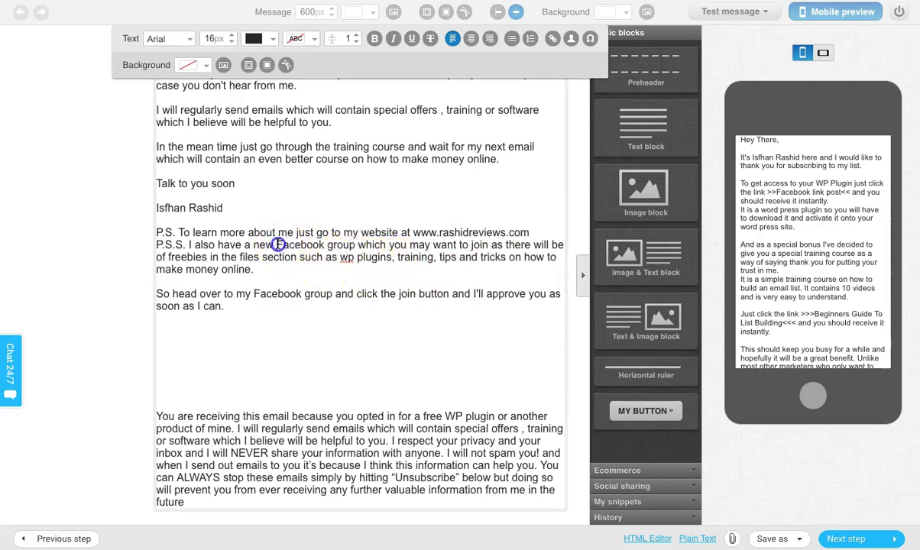
pyautogui.click(317, 314)
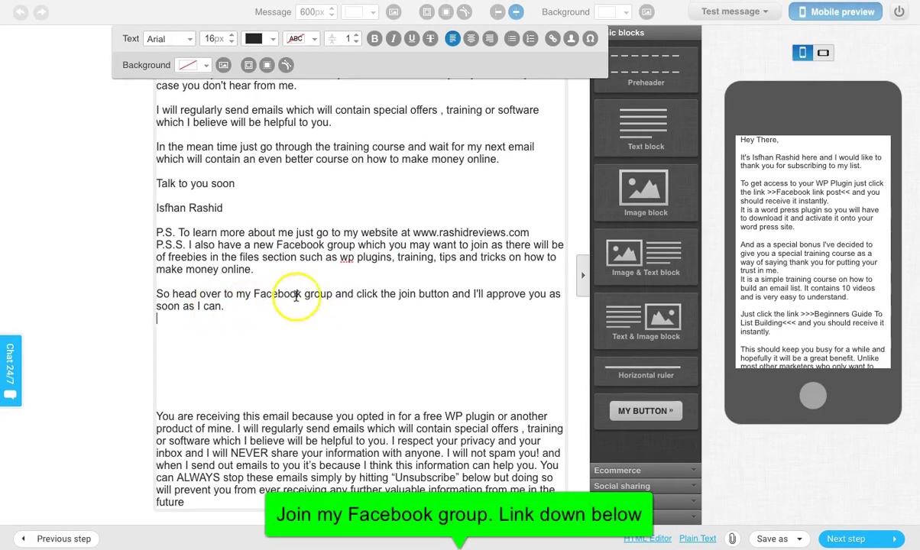
pyautogui.scroll(5, 305, 249)
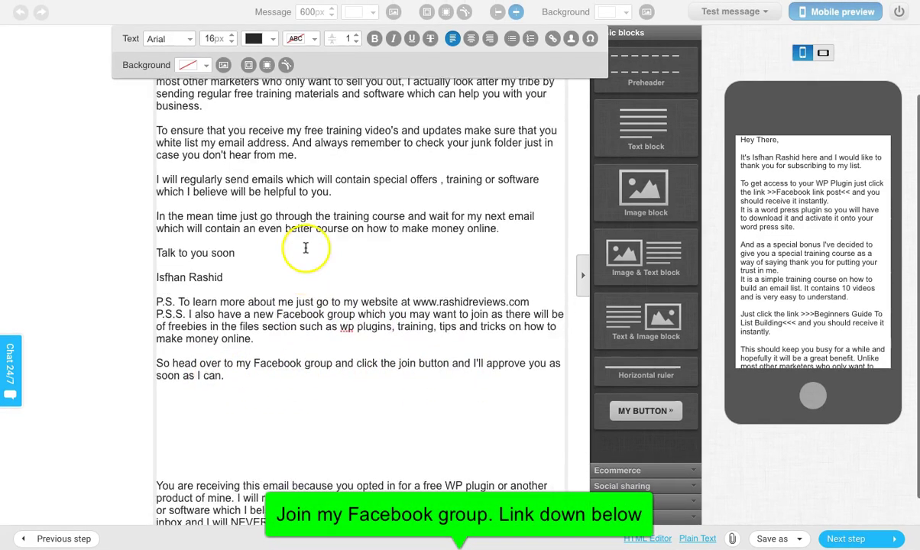
pyautogui.scroll(-5, 306, 249)
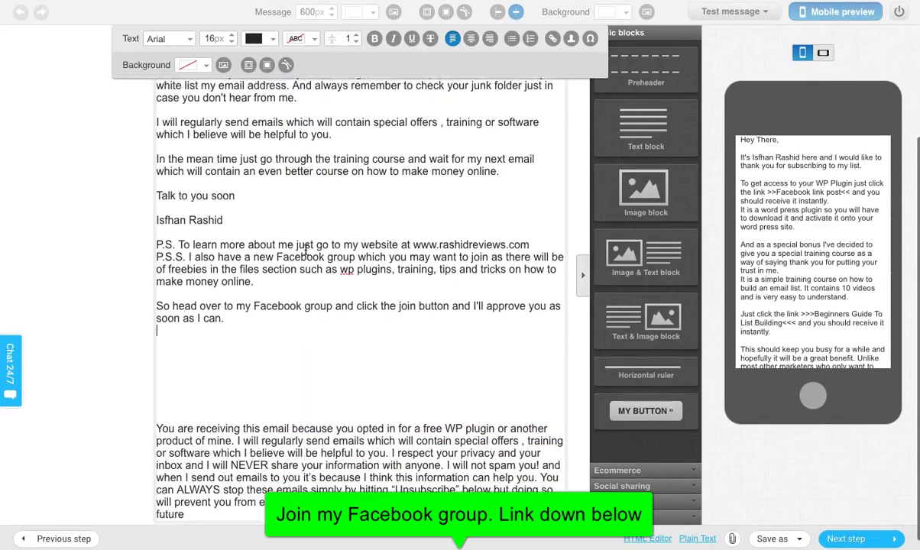
pyautogui.click(293, 291)
pyautogui.click(191, 419)
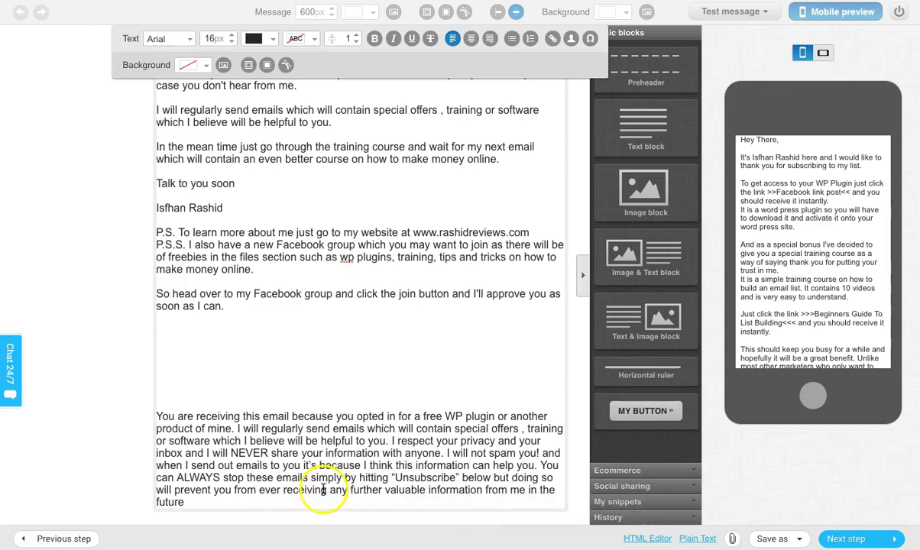
# - Reduce the font size of the whole closing "You are receiving this email because you opted in" disclaimer to 14 px
pyautogui.moveTo(162, 410); pyautogui.dragTo(201, 498)
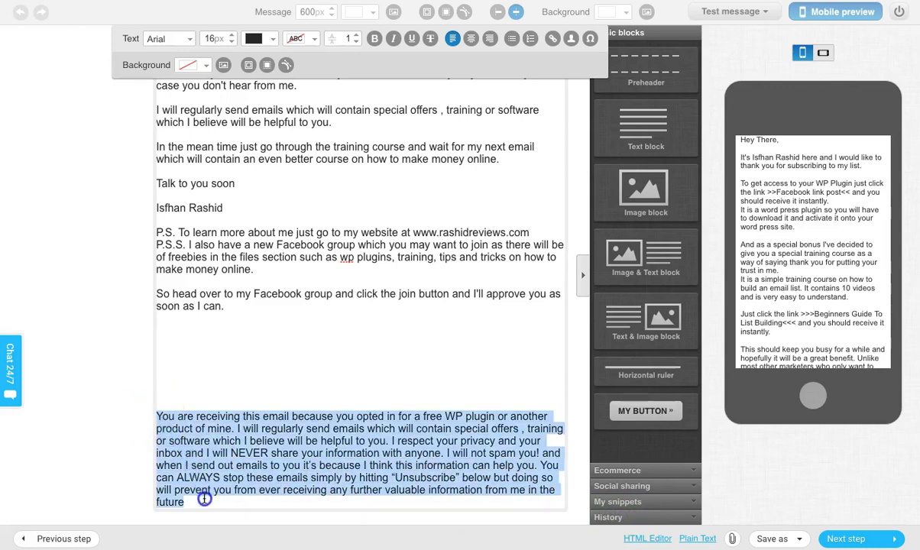
pyautogui.click(232, 43)
pyautogui.click(233, 43)
pyautogui.scroll(-1, 293, 425)
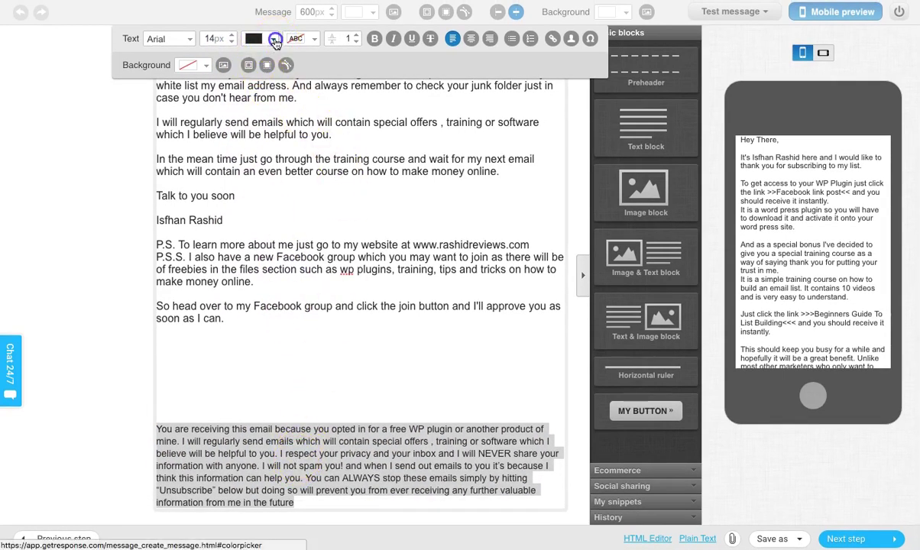
# - Change the text colour of the whole closing "You are receiving this email because you opted in" disclaimer to grey
pyautogui.click(271, 39)
pyautogui.click(278, 63)
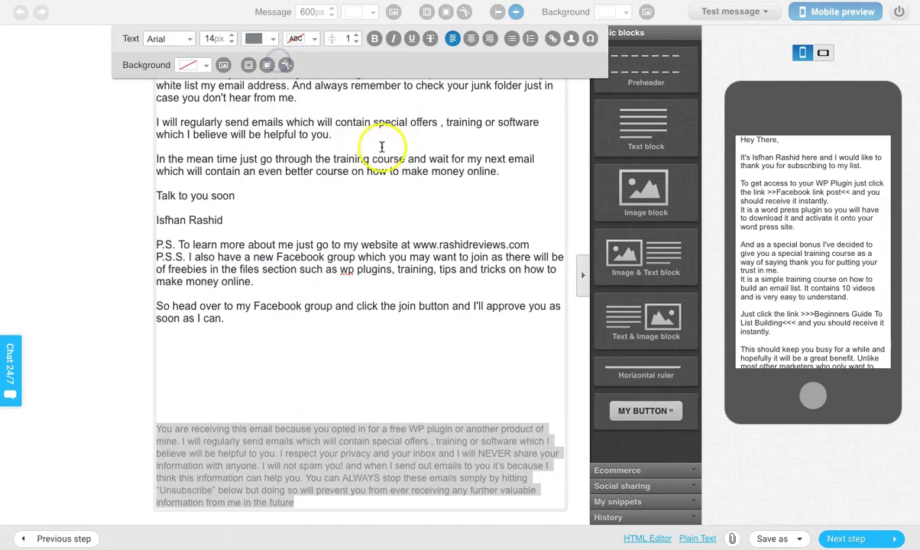
pyautogui.click(326, 384)
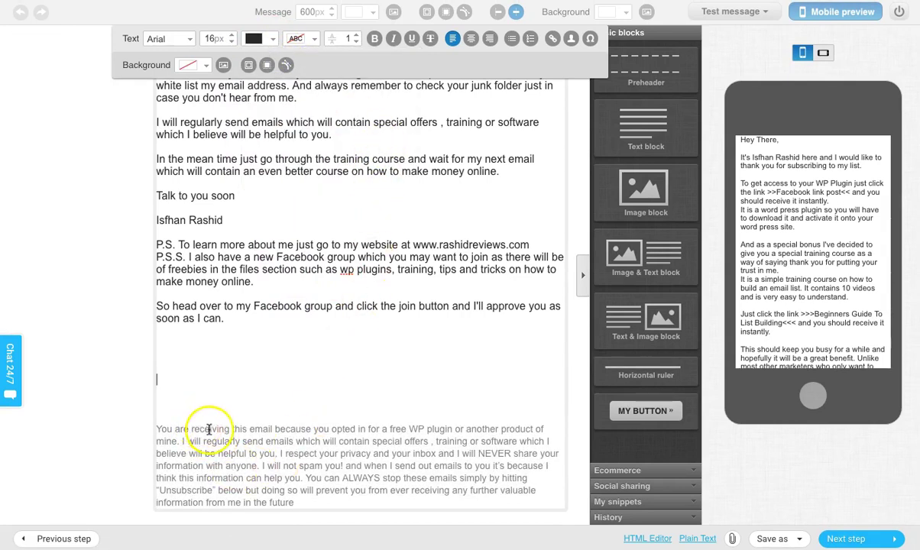
# - Review the welcome email from the greeting down to the disclaimer, including the "Squeezematic Software" link placeholder
pyautogui.scroll(4, 252, 191)
pyautogui.scroll(-4, 229, 200)
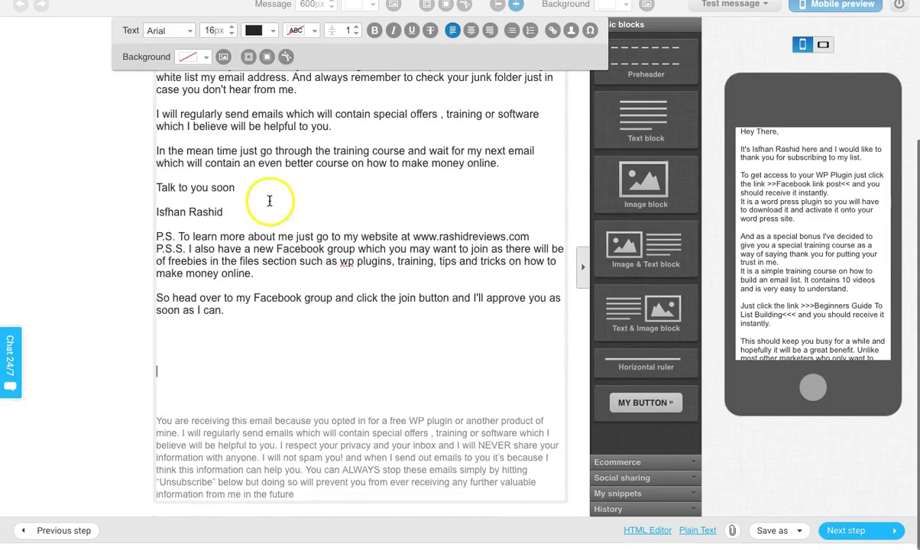
pyautogui.scroll(1, 269, 200)
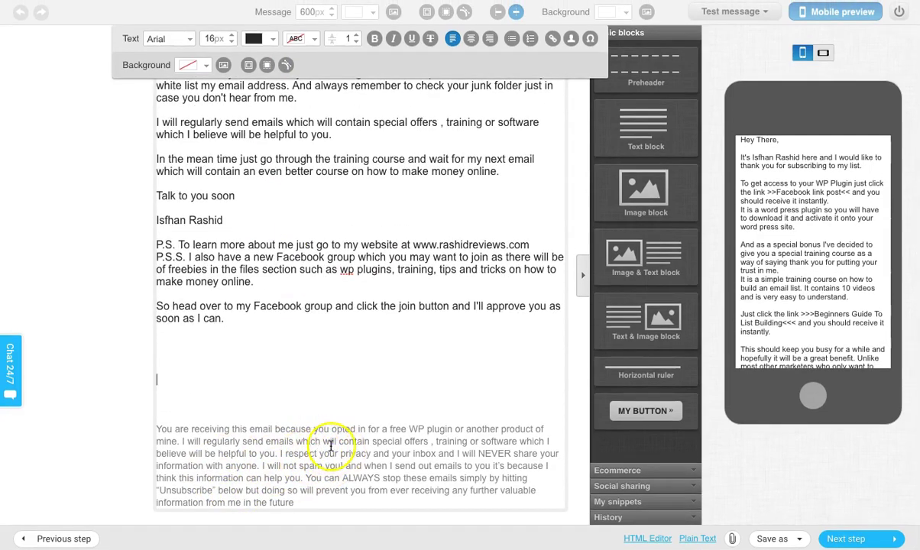
pyautogui.scroll(10, 329, 445)
pyautogui.scroll(-5, 329, 439)
pyautogui.scroll(-3, 328, 437)
pyautogui.scroll(8, 328, 437)
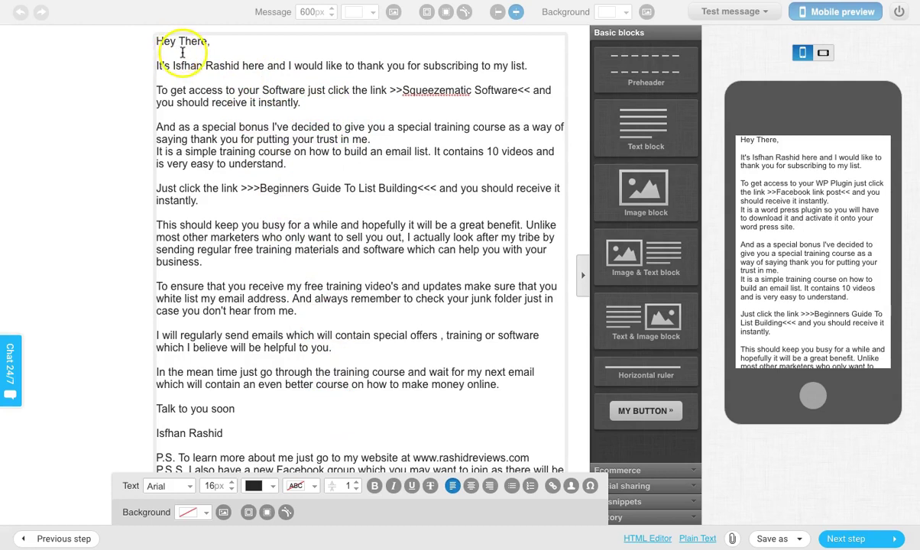
pyautogui.write(',')
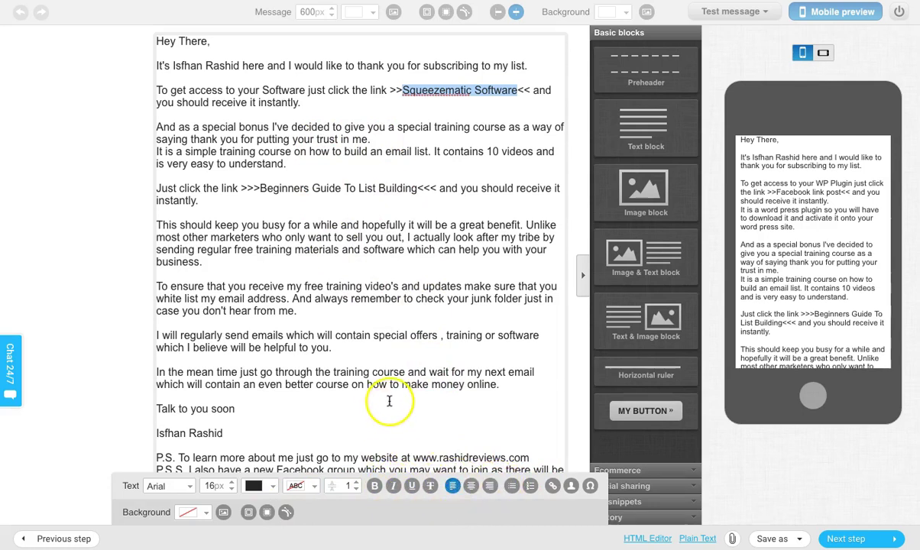
pyautogui.scroll(-3, 380, 400)
pyautogui.click(363, 335)
pyautogui.scroll(3, 362, 335)
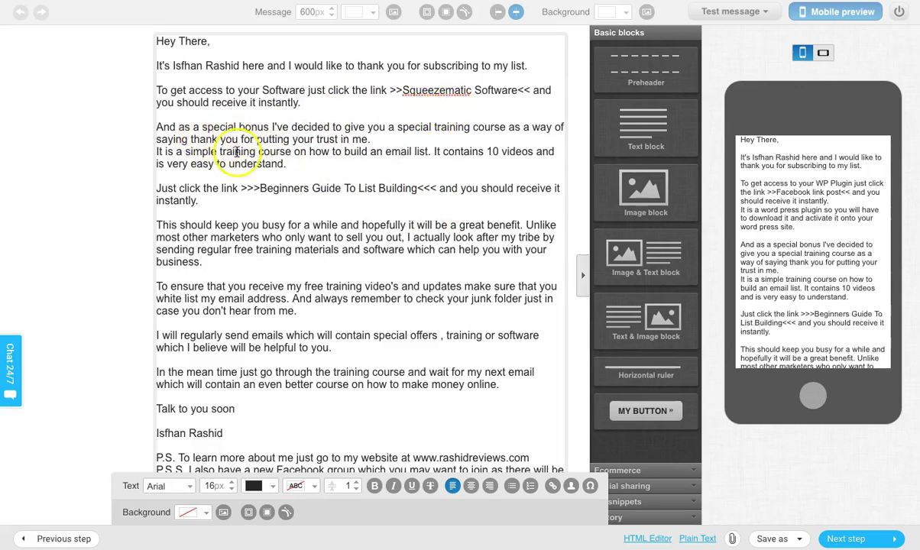
# - Examine the "Beginners Guide To List Building" link placeholder and read through the rest of the email to its website and Facebook group postscripts
pyautogui.moveTo(260, 188); pyautogui.dragTo(363, 193)
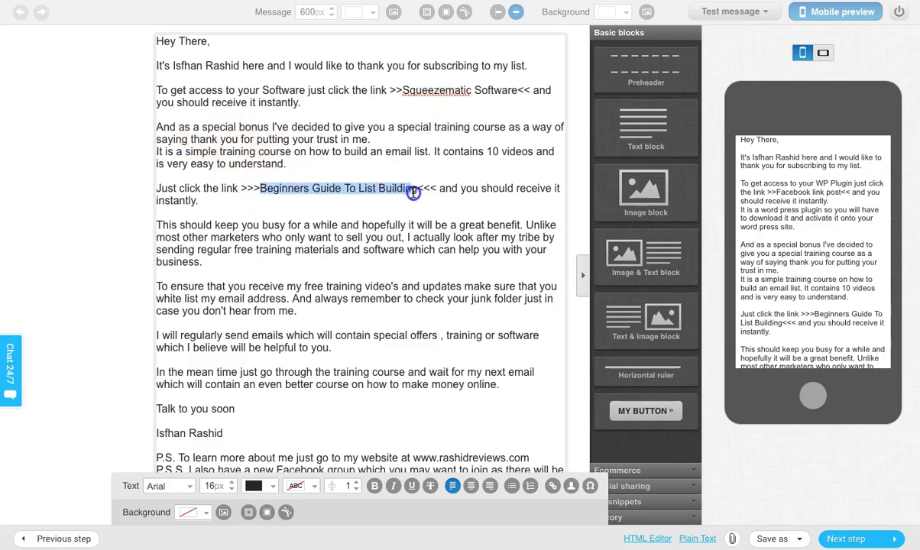
pyautogui.click(359, 193)
pyautogui.click(260, 188)
pyautogui.write('>')
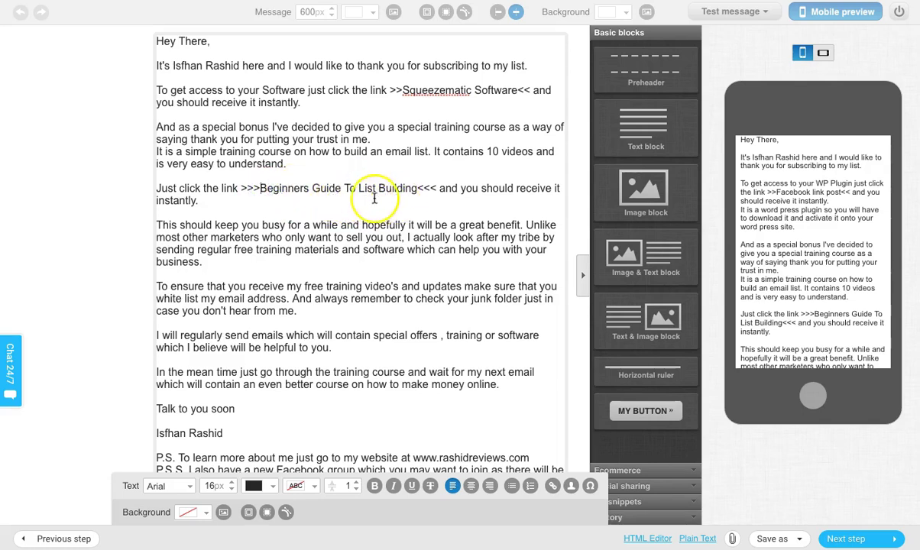
pyautogui.scroll(-4, 365, 199)
pyautogui.scroll(4, 308, 199)
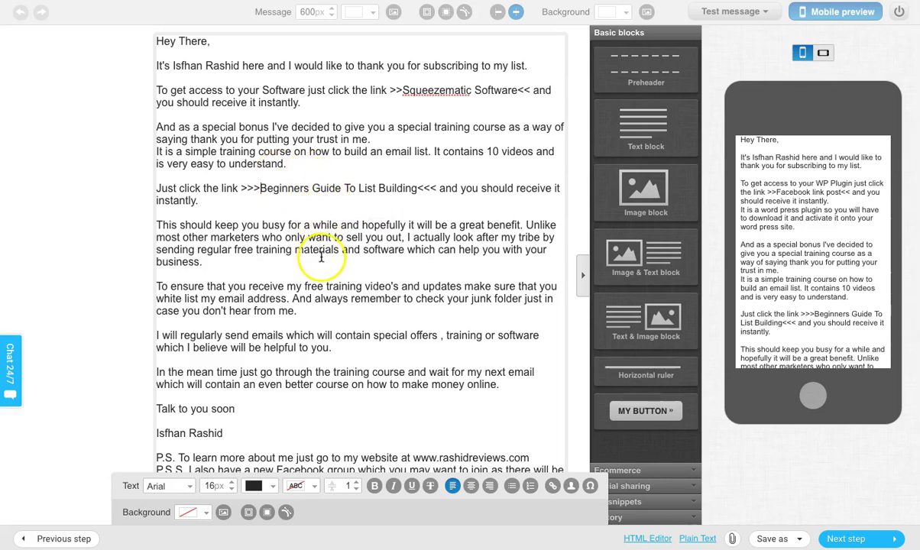
pyautogui.scroll(-3, 311, 258)
pyautogui.scroll(2, 309, 260)
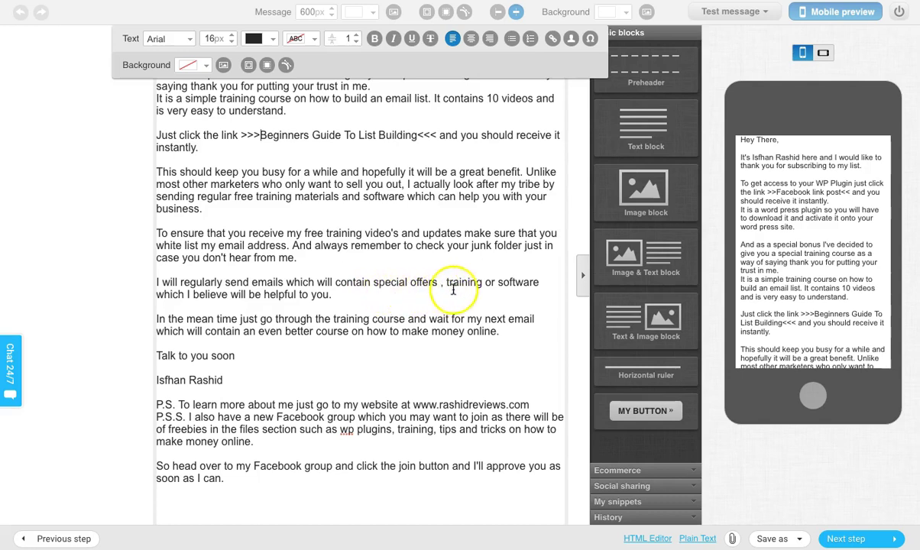
pyautogui.scroll(-2, 386, 287)
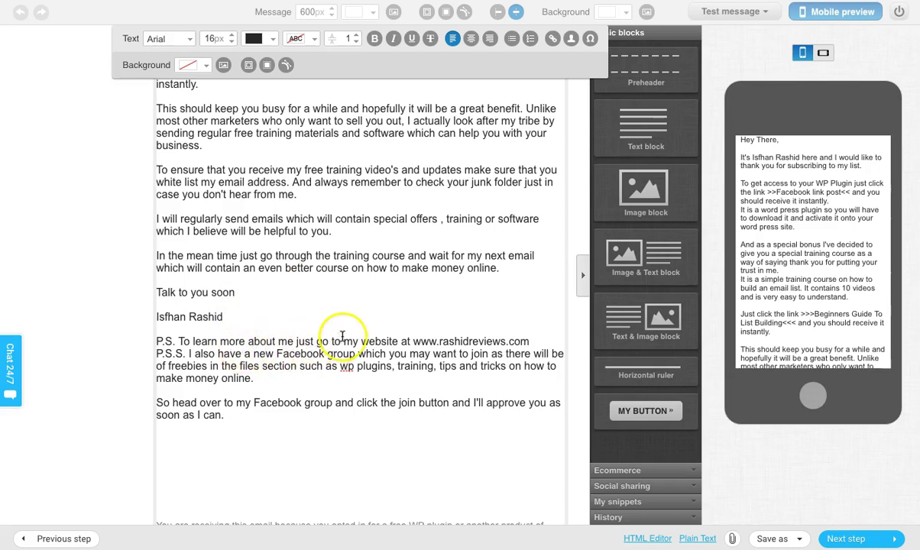
pyautogui.moveTo(344, 341); pyautogui.dragTo(375, 370)
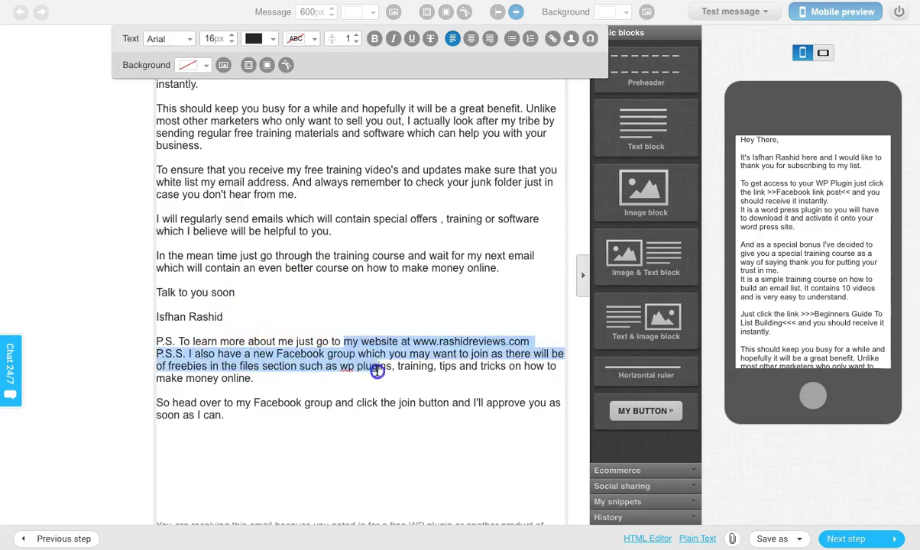
pyautogui.click(365, 326)
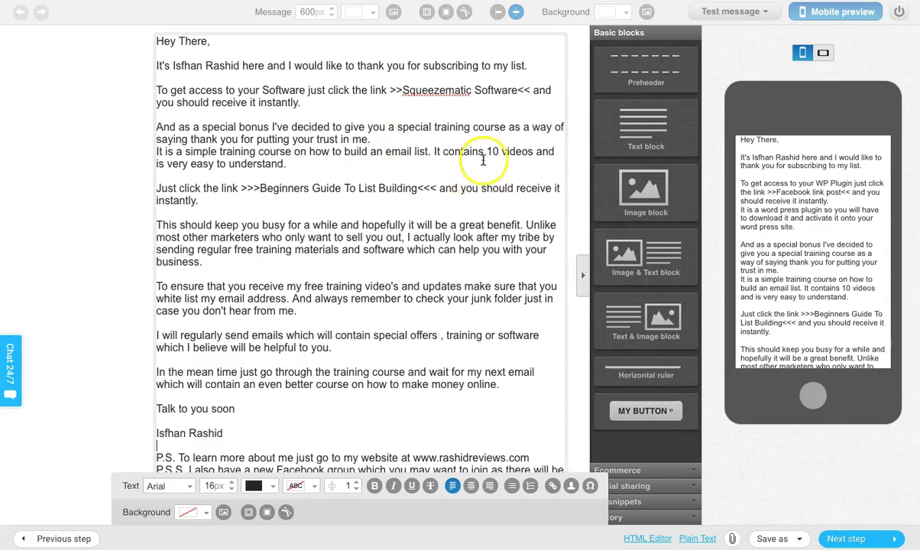
# - Finish the welcome message, check the settings of the "squeeze 1st" autoresponder, and save and publish it
pyautogui.click(846, 539)
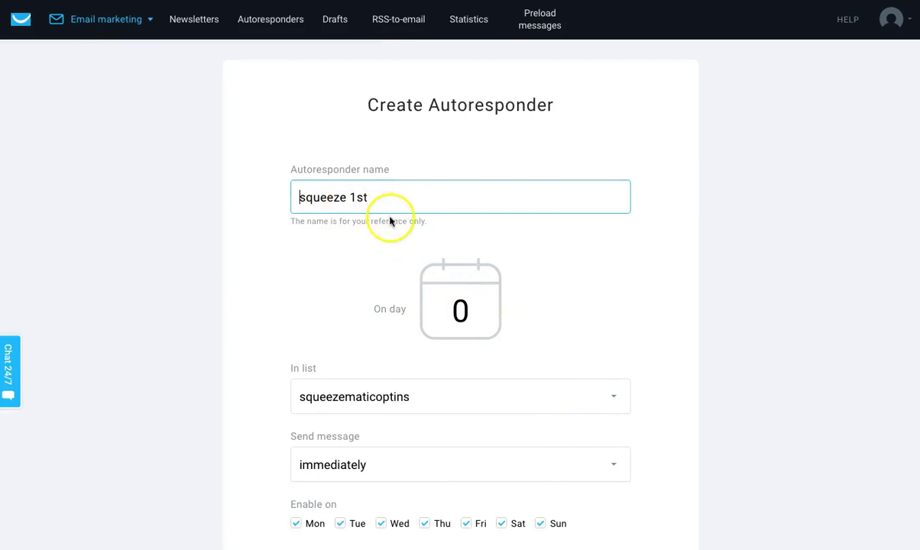
pyautogui.scroll(-1, 446, 268)
pyautogui.scroll(-2, 446, 268)
pyautogui.scroll(-3, 479, 236)
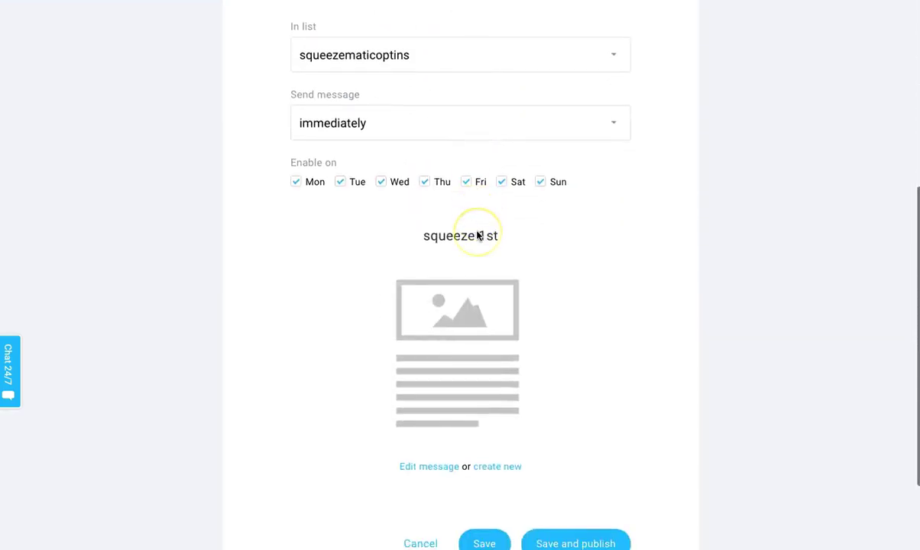
pyautogui.scroll(4, 478, 238)
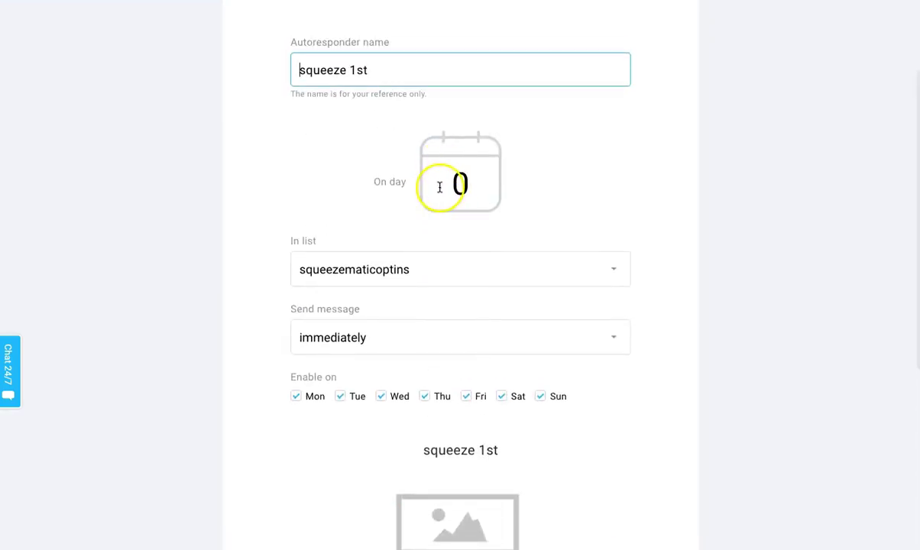
pyautogui.scroll(-1, 463, 281)
pyautogui.scroll(-4, 461, 279)
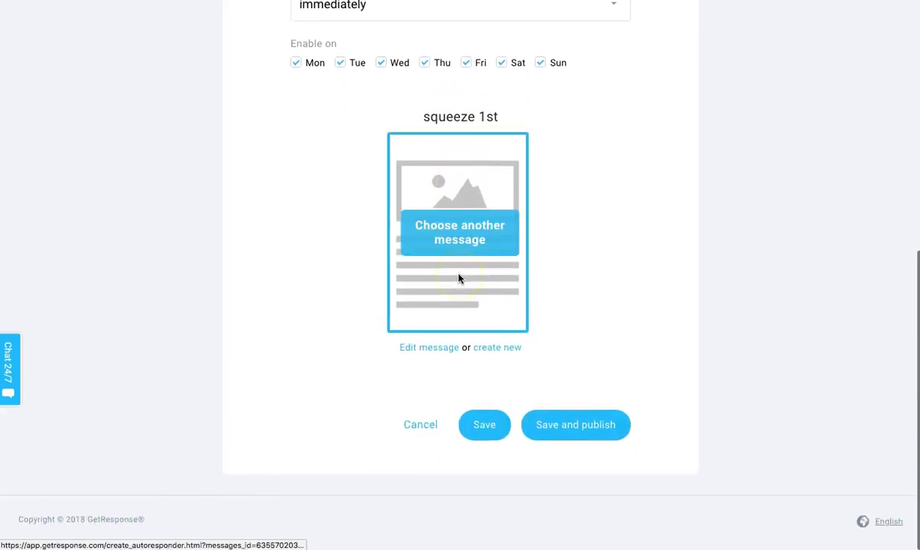
pyautogui.click(550, 436)
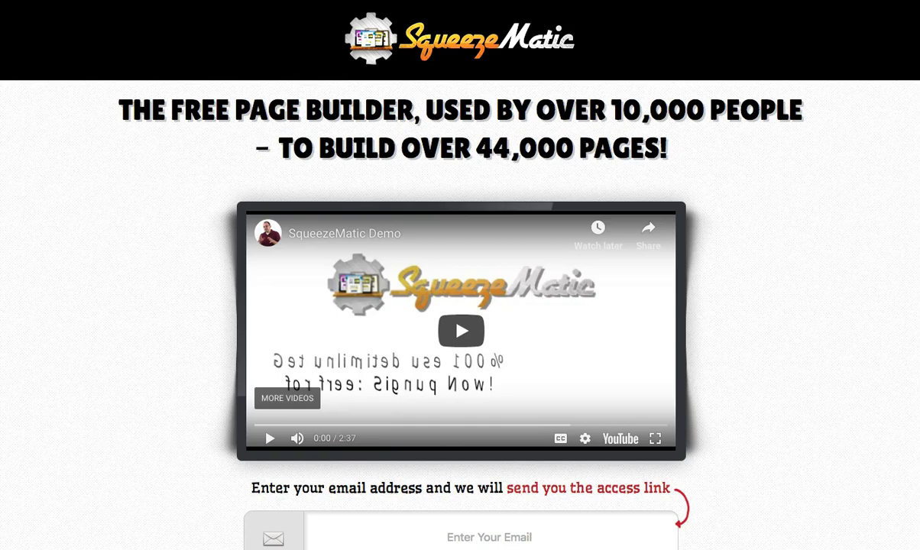
# - Look over the SqueezeMatic opt-in page with its demo video, email field and consent checkboxes
pyautogui.scroll(-2, 574, 215)
pyautogui.scroll(2, 577, 221)
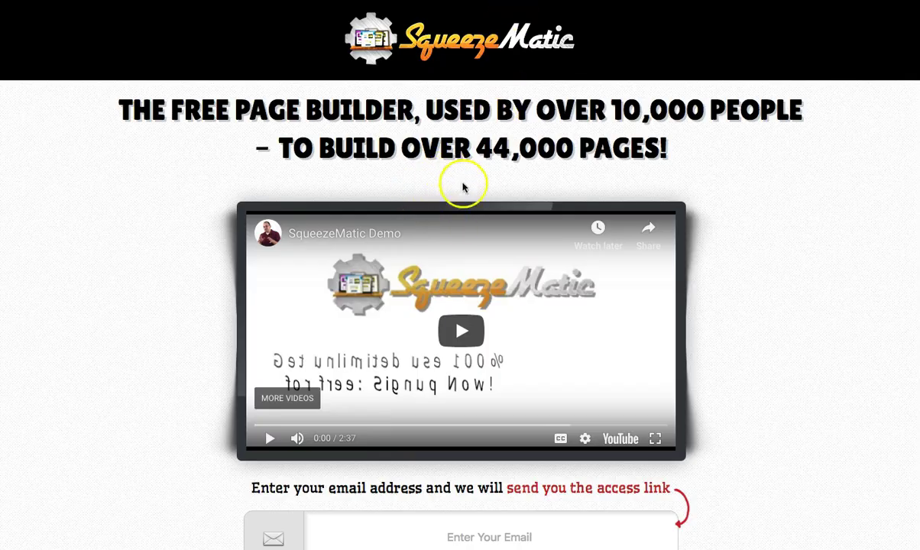
pyautogui.scroll(-2, 504, 210)
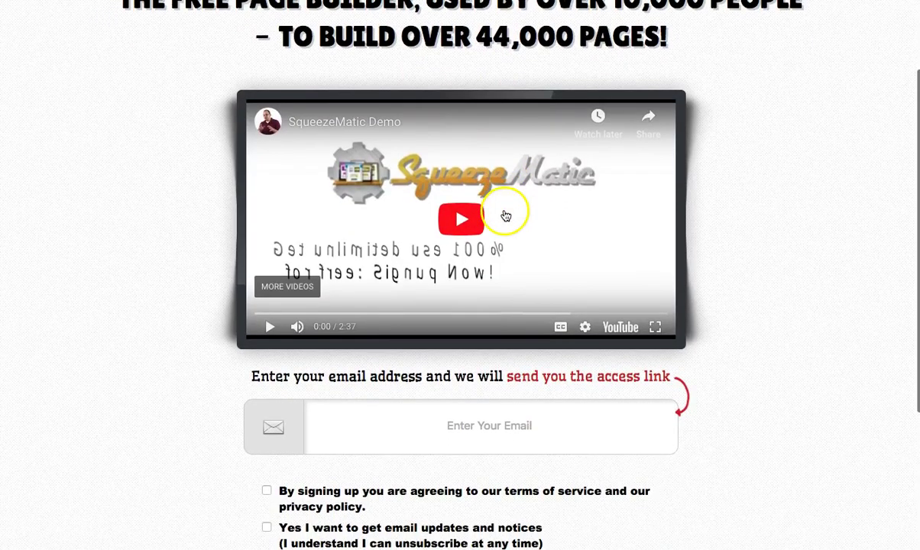
pyautogui.scroll(-2, 512, 344)
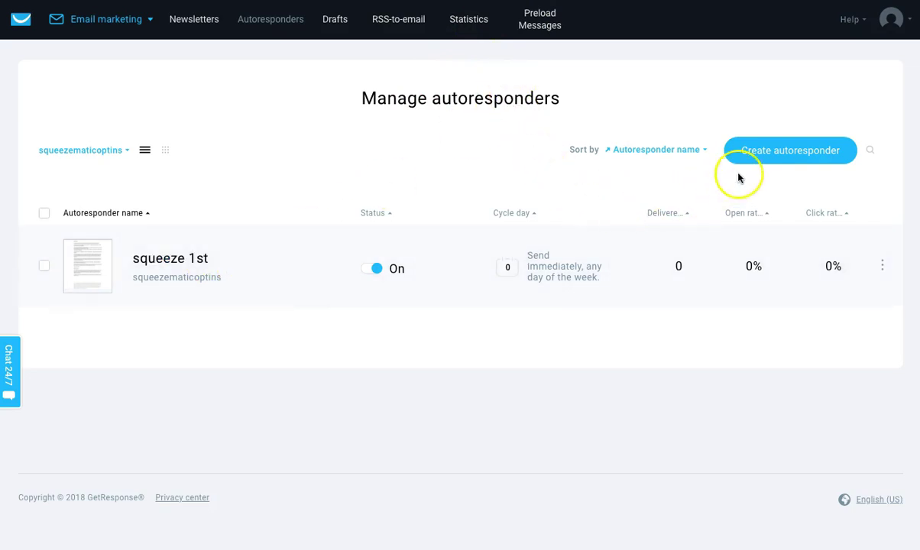
# - Start a second autoresponder named "squeeze 2" and schedule it on day 1
pyautogui.click(787, 159)
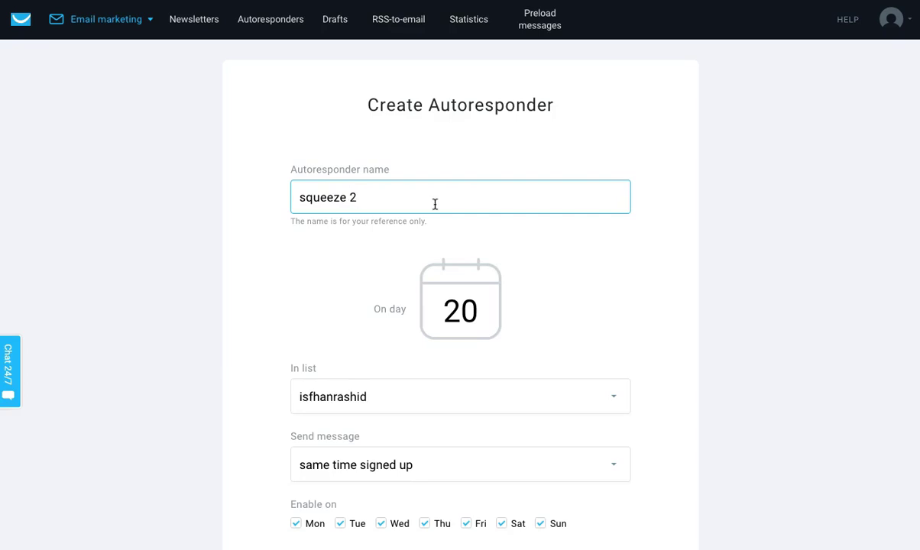
pyautogui.doubleClick(445, 313)
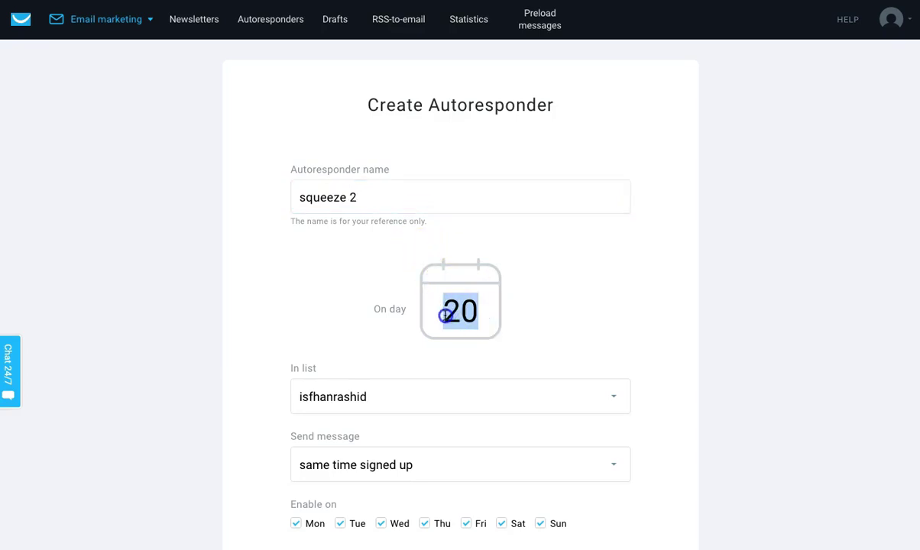
pyautogui.write('0')
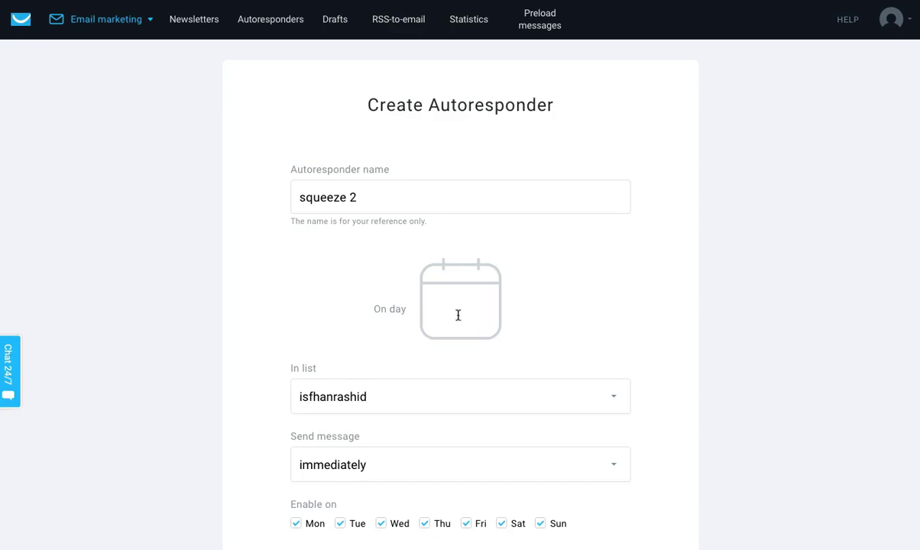
pyautogui.write('1')
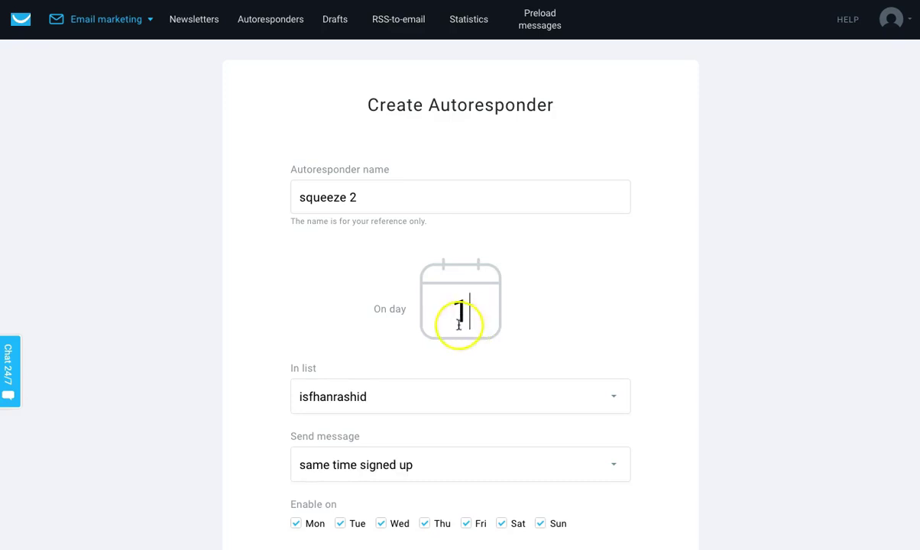
# - Assign the "squeeze 2" autoresponder to the squeezematicoptins list
pyautogui.scroll(-1, 420, 373)
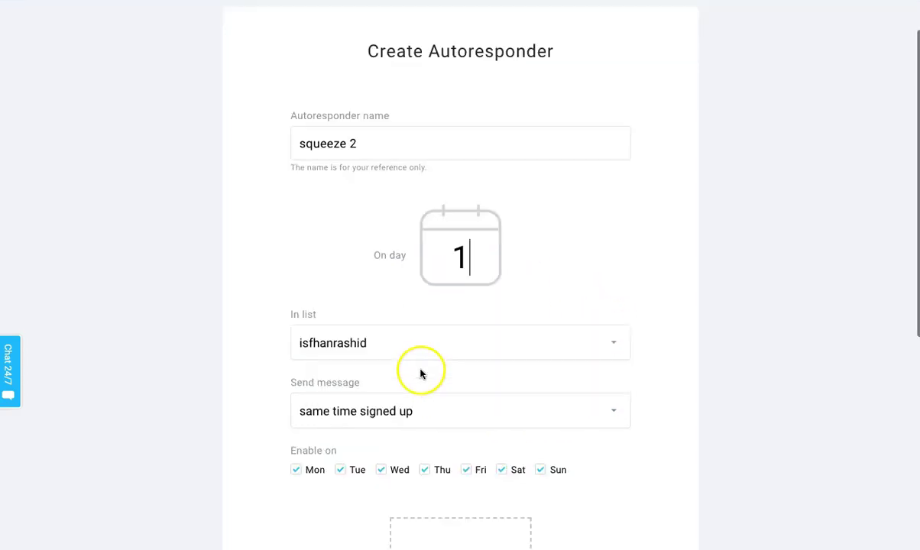
pyautogui.scroll(-1, 420, 374)
pyautogui.click(550, 322)
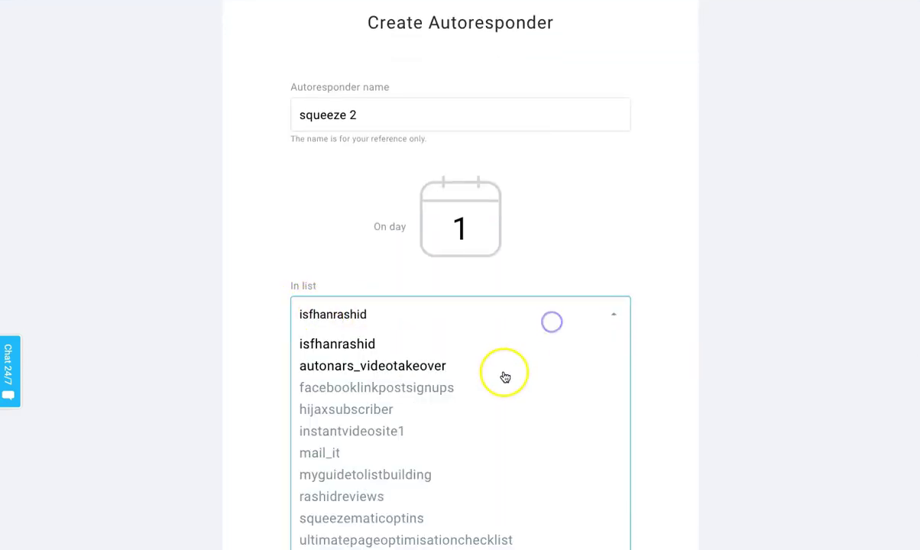
pyautogui.scroll(-1, 504, 377)
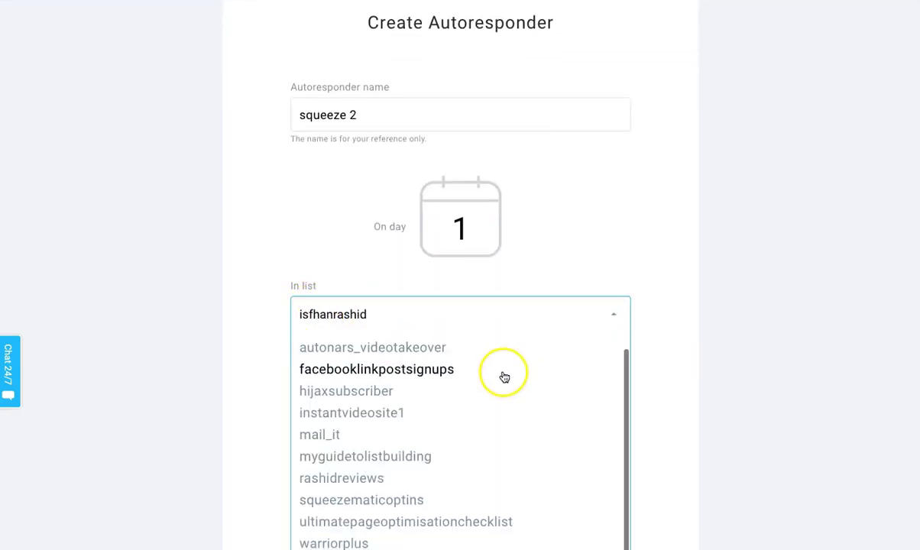
pyautogui.click(411, 501)
# - Create a new email named "2 Free training How I build email list" with subject "Some Training You May Find Helpful" and open its content
pyautogui.scroll(-3, 601, 410)
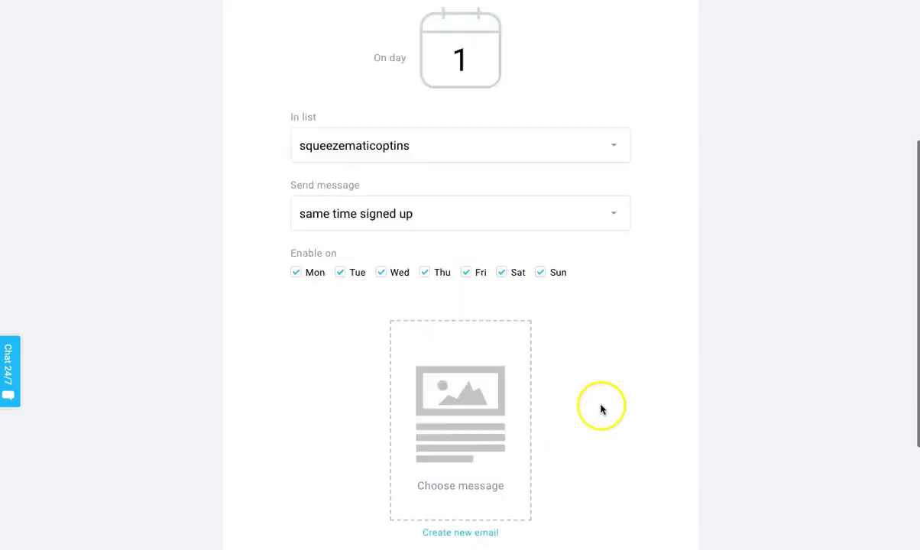
pyautogui.scroll(-3, 603, 411)
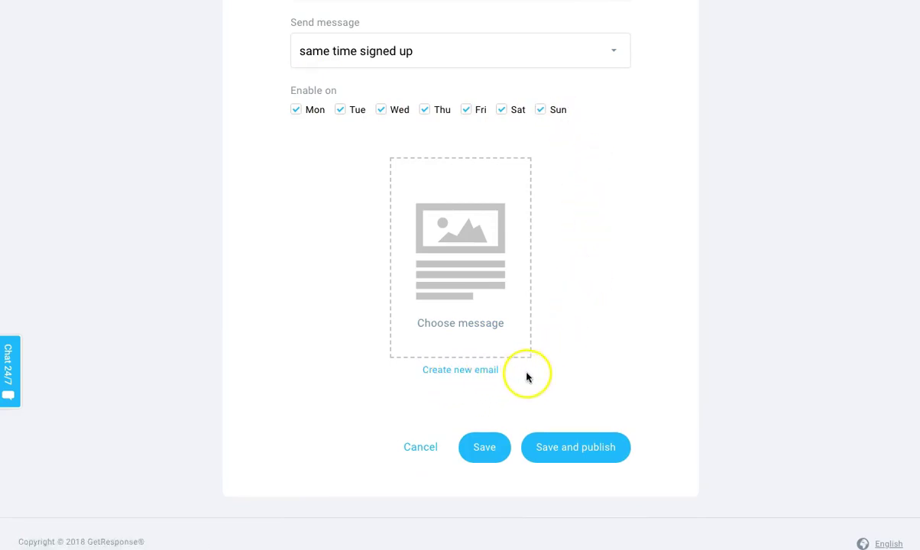
pyautogui.click(453, 373)
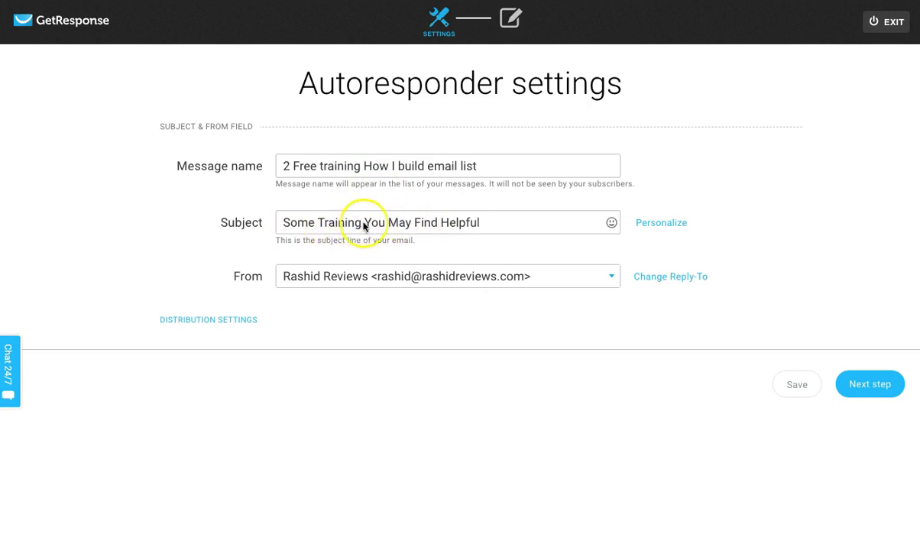
pyautogui.click(318, 223)
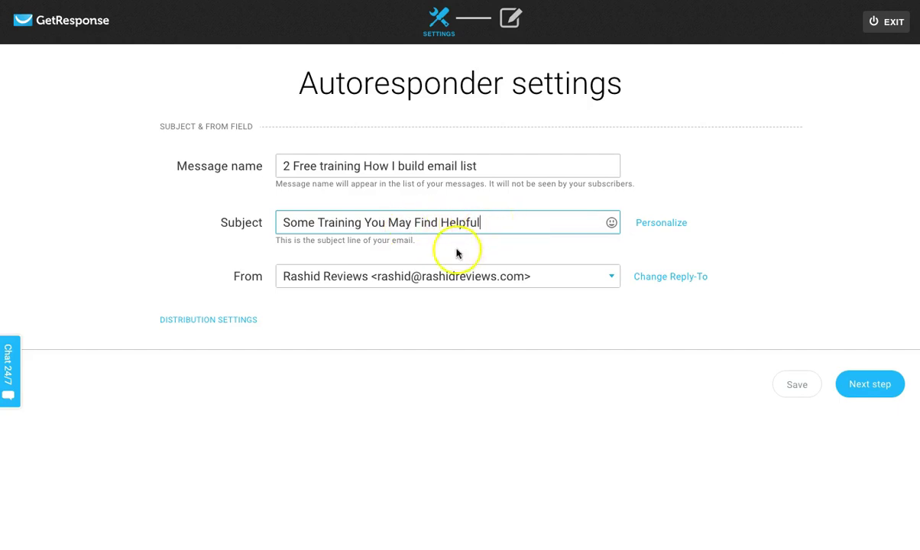
pyautogui.click(868, 386)
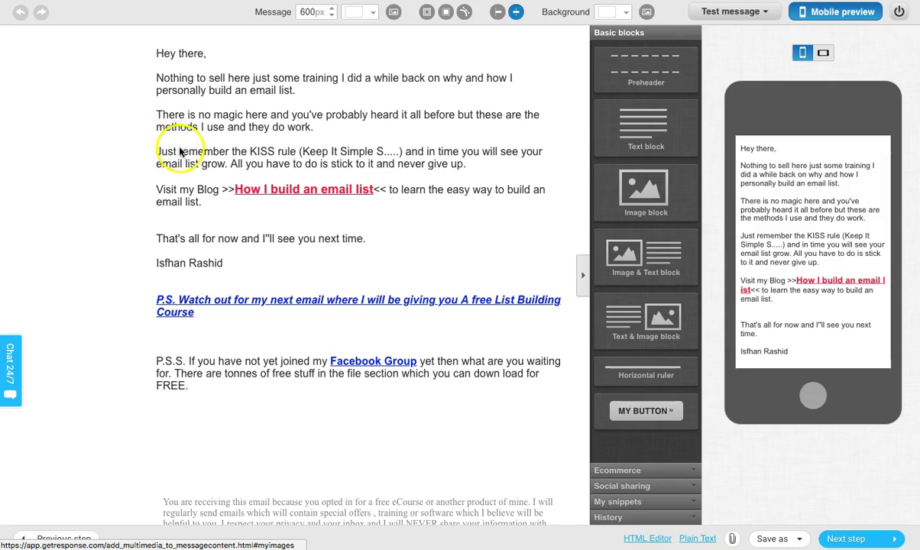
pyautogui.scroll(-2, 115, 103)
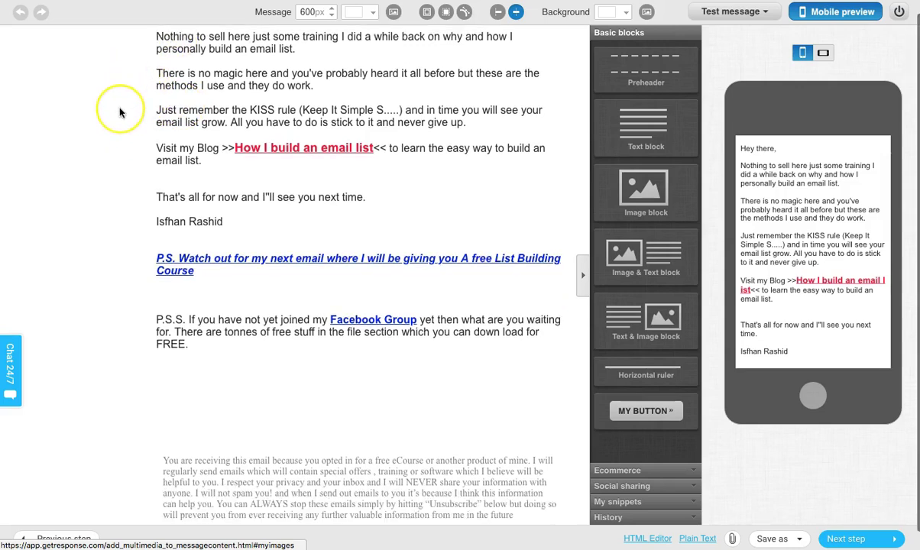
# - Browse the Free Training category of the rashidreviews.com blog and open the "Why And How I Build An Email List ?" post
pyautogui.scroll(2, 115, 103)
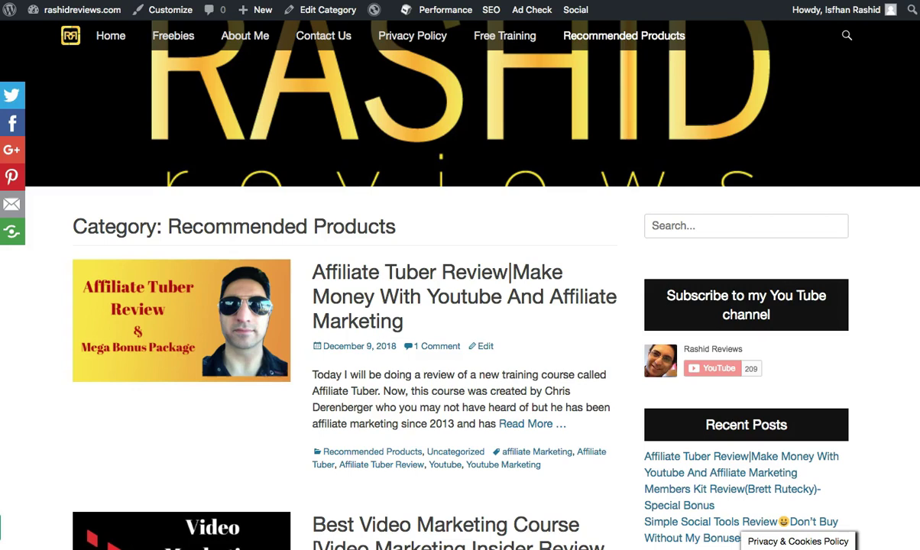
pyautogui.click(502, 38)
pyautogui.click(372, 220)
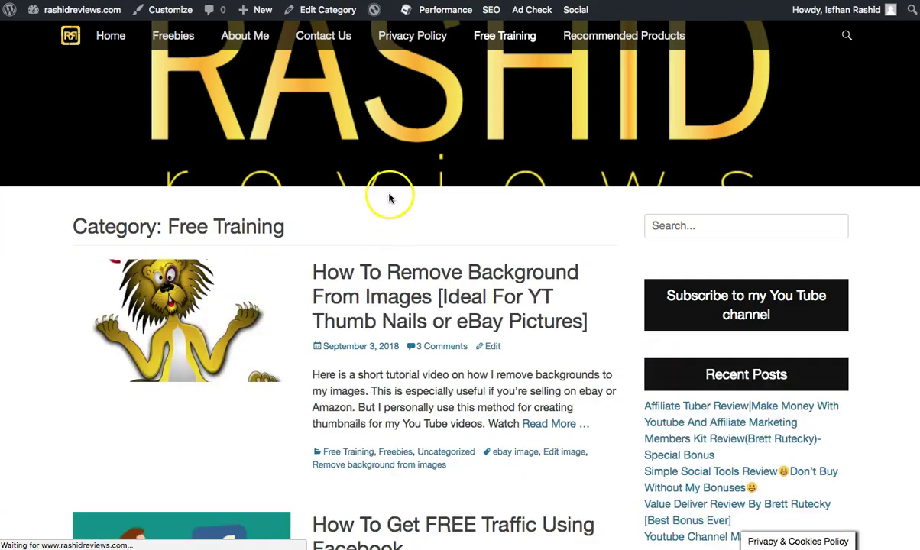
pyautogui.scroll(-5, 391, 205)
pyautogui.scroll(-4, 385, 207)
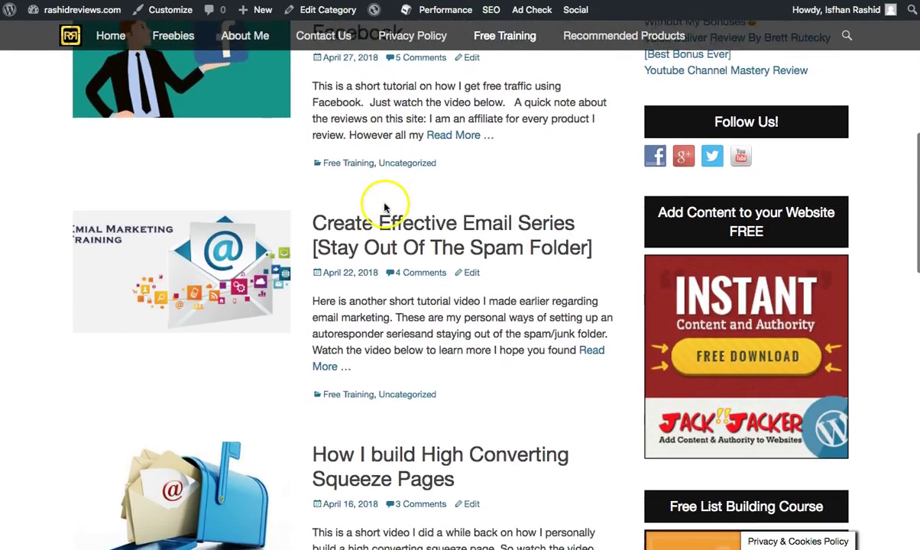
pyautogui.scroll(1, 391, 199)
pyautogui.scroll(-3, 412, 222)
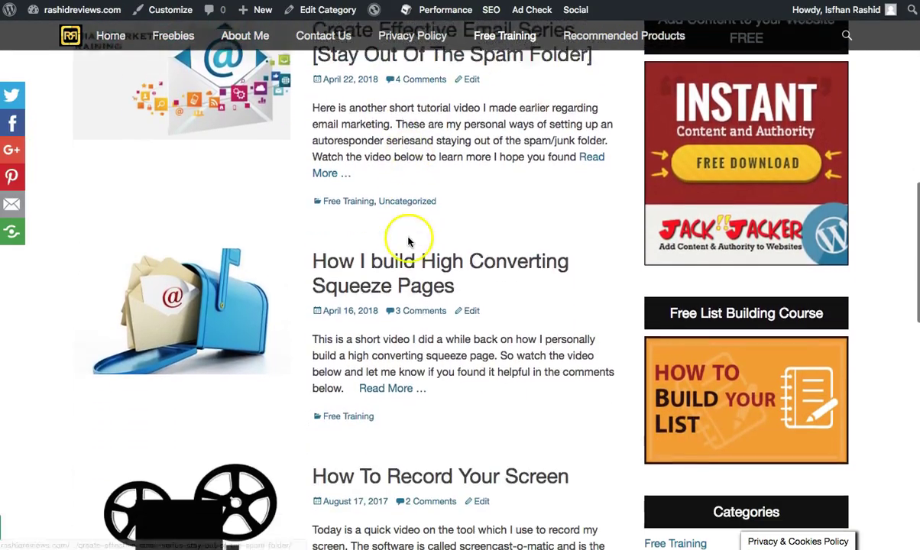
pyautogui.scroll(-3, 392, 261)
pyautogui.scroll(2, 392, 258)
pyautogui.scroll(-10, 392, 258)
pyautogui.scroll(-2, 391, 258)
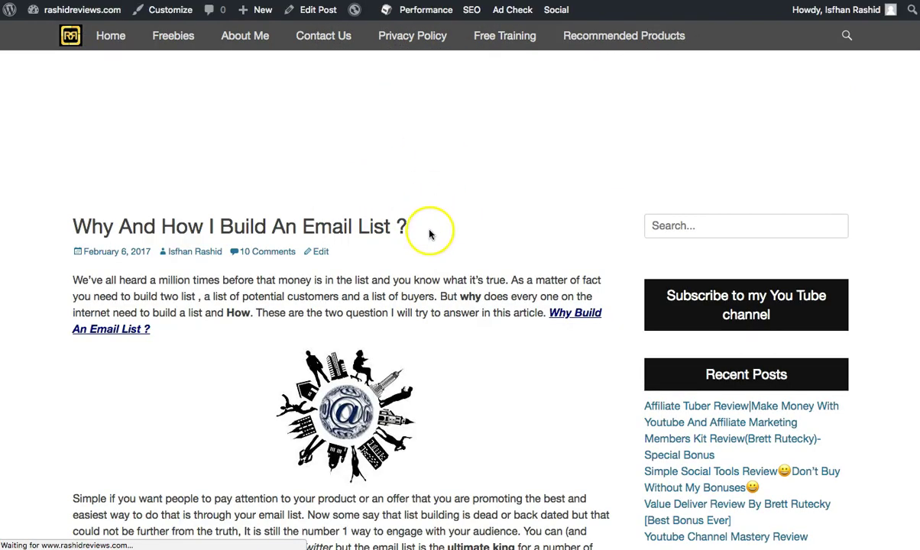
# - Look through the article on building an email list, from its list-building reasons to the solo ads, Facebook ads and website methods
pyautogui.scroll(-10, 410, 257)
pyautogui.scroll(-6, 407, 252)
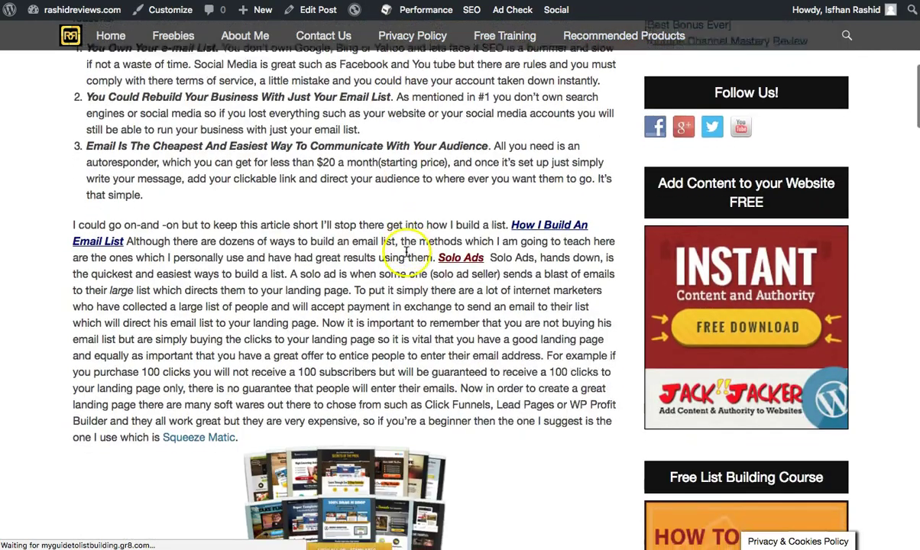
pyautogui.scroll(6, 408, 253)
pyautogui.scroll(5, 406, 251)
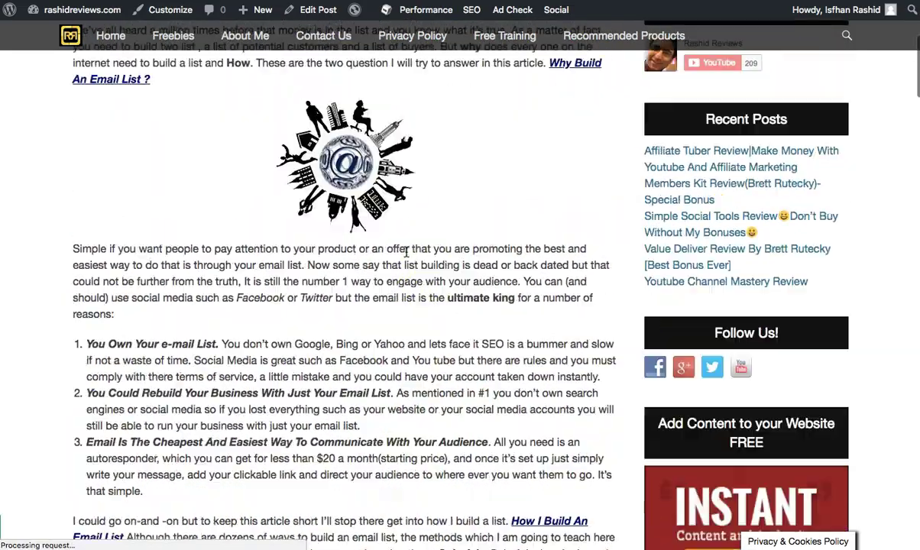
pyautogui.scroll(-20, 294, 220)
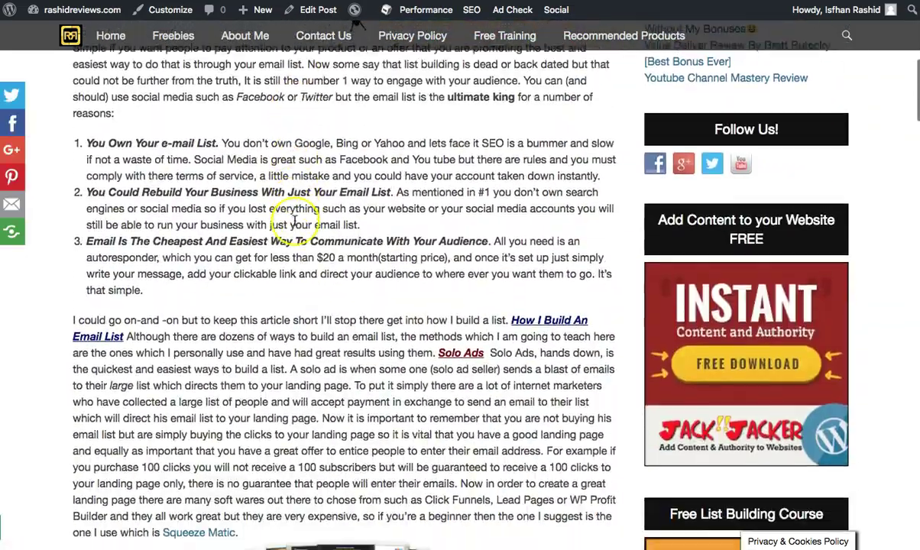
pyautogui.scroll(-11, 294, 220)
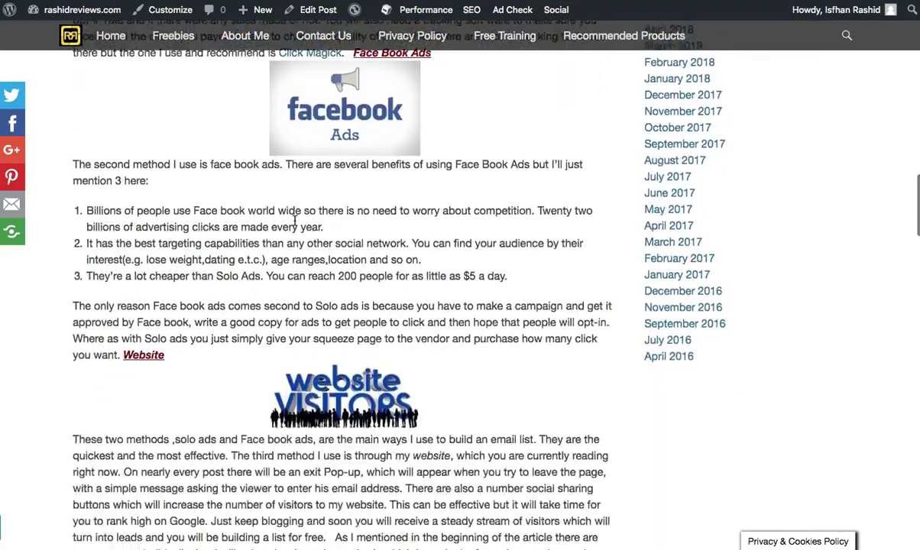
pyautogui.scroll(18, 294, 220)
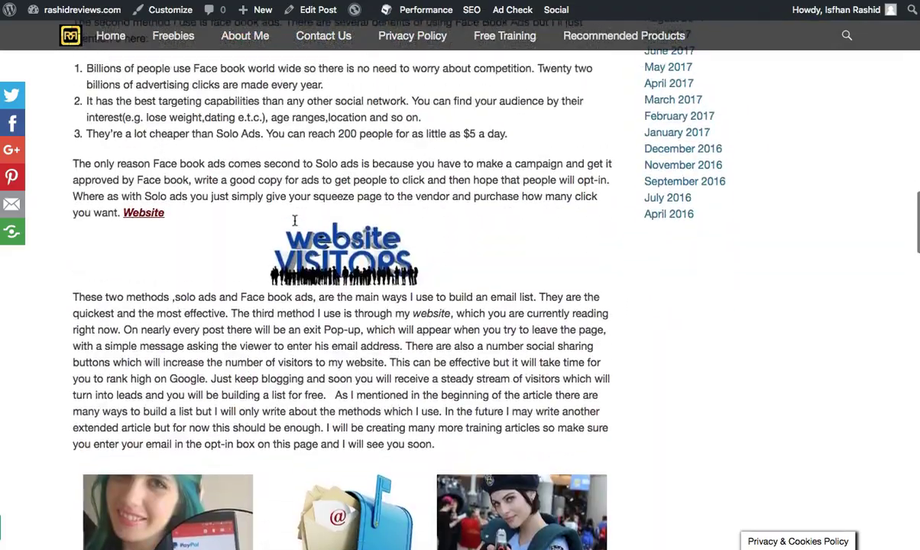
pyautogui.scroll(9, 336, 278)
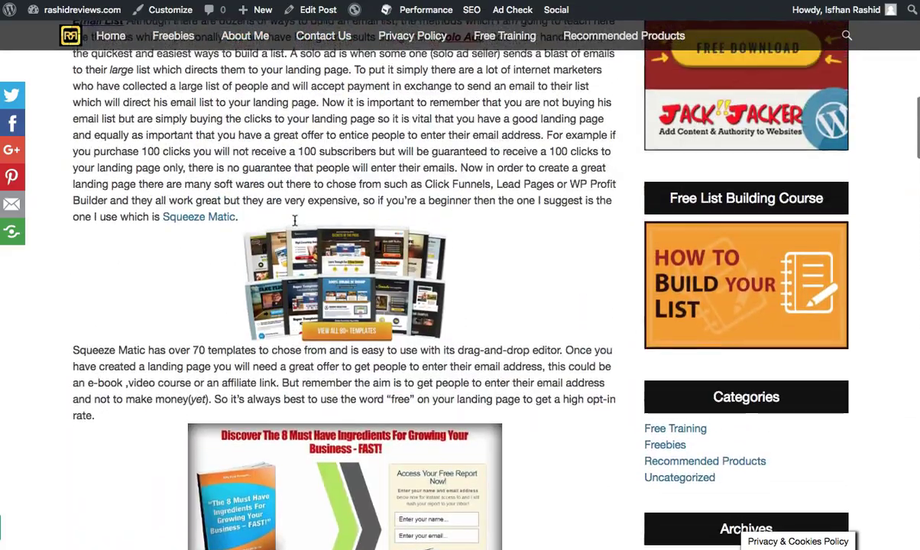
pyautogui.scroll(1, 336, 279)
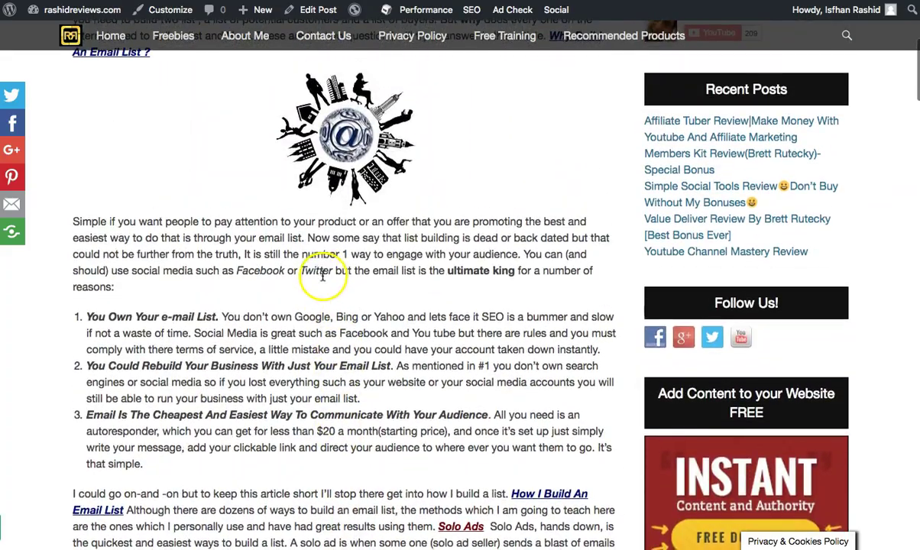
pyautogui.scroll(-4, 222, 394)
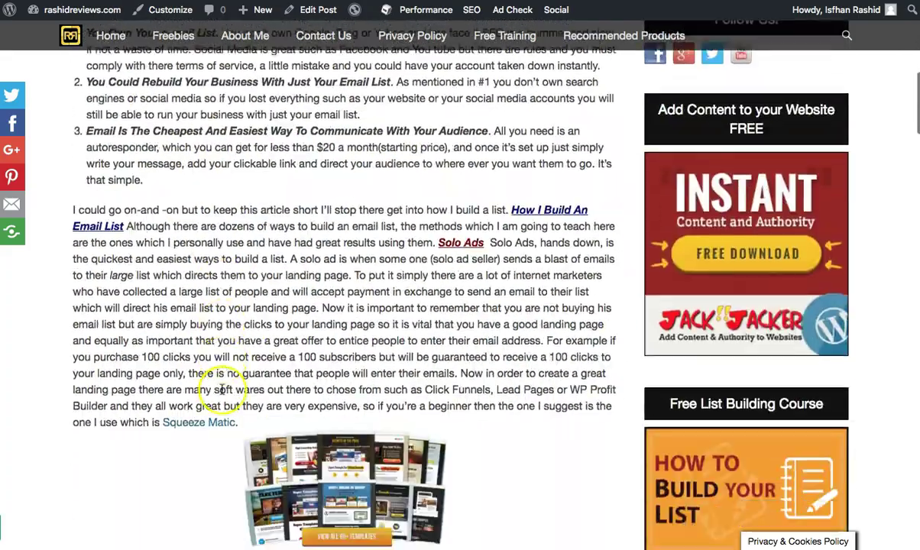
pyautogui.scroll(8, 216, 379)
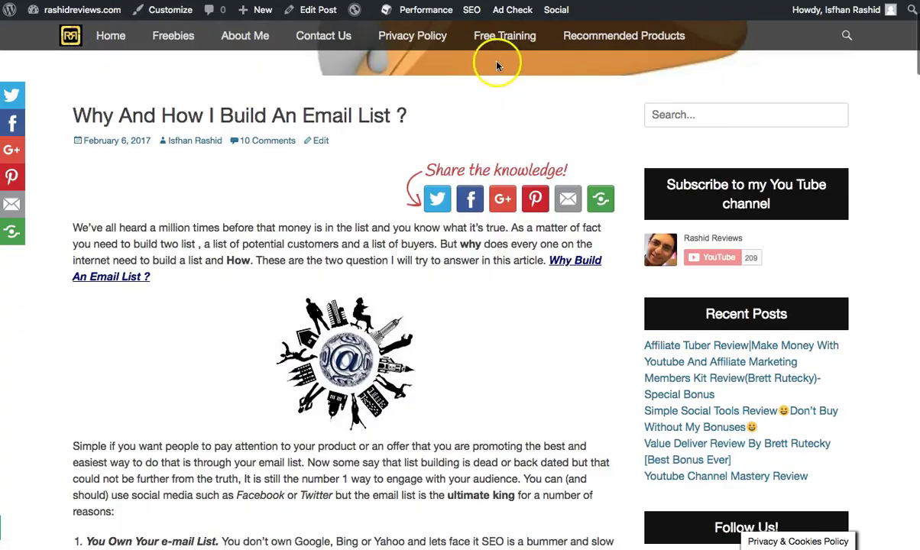
pyautogui.scroll(-4, 481, 99)
pyautogui.scroll(-8, 359, 180)
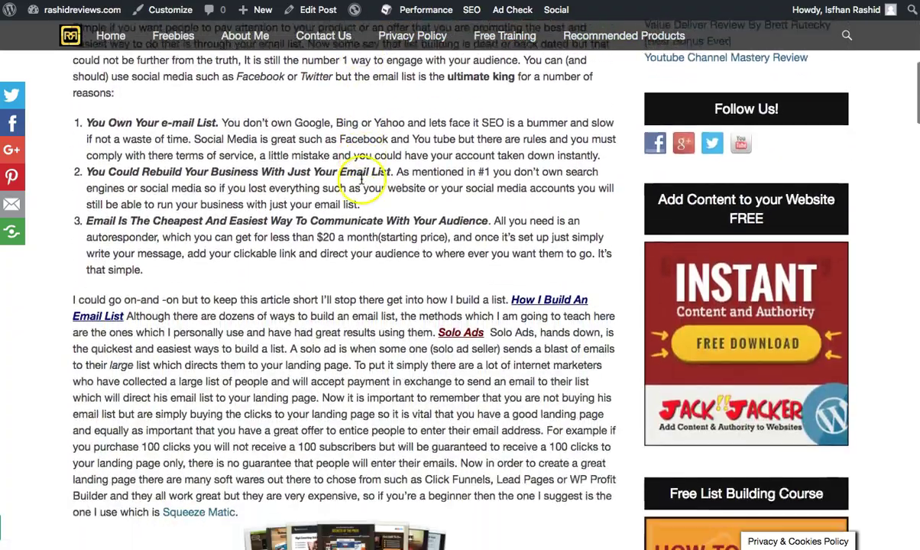
pyautogui.scroll(5, 511, 105)
pyautogui.scroll(6, 511, 104)
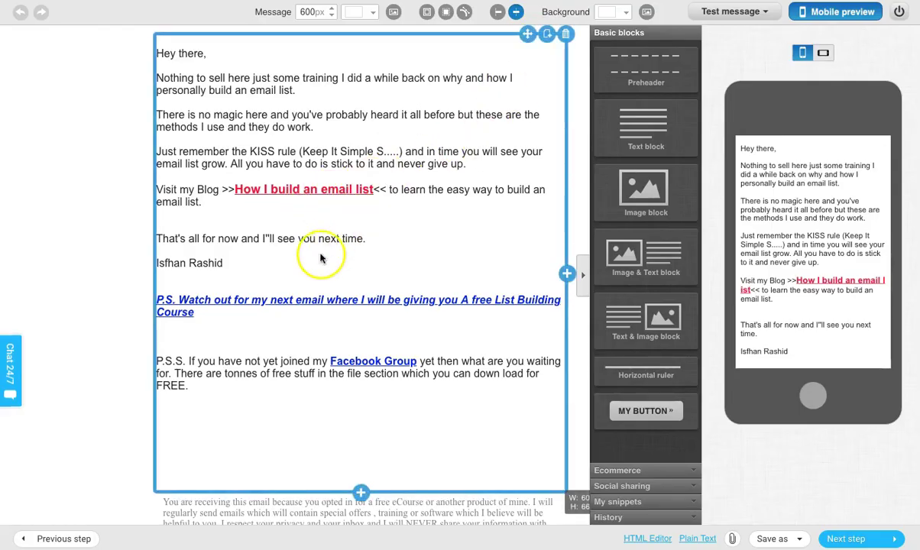
# - Return to GetResponse, finish the free training email and publish its day-1 autoresponder without sending it to existing subscribers
pyautogui.scroll(-2, 321, 259)
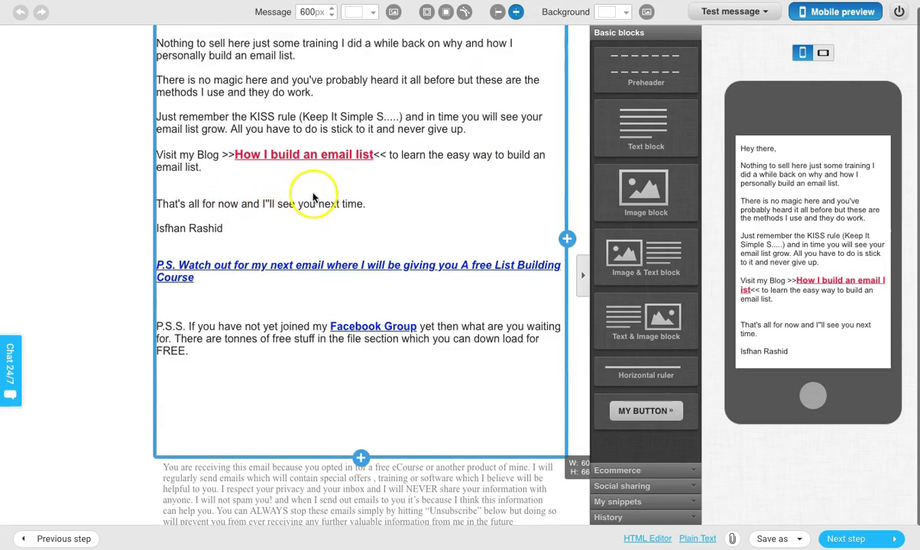
pyautogui.scroll(2, 313, 197)
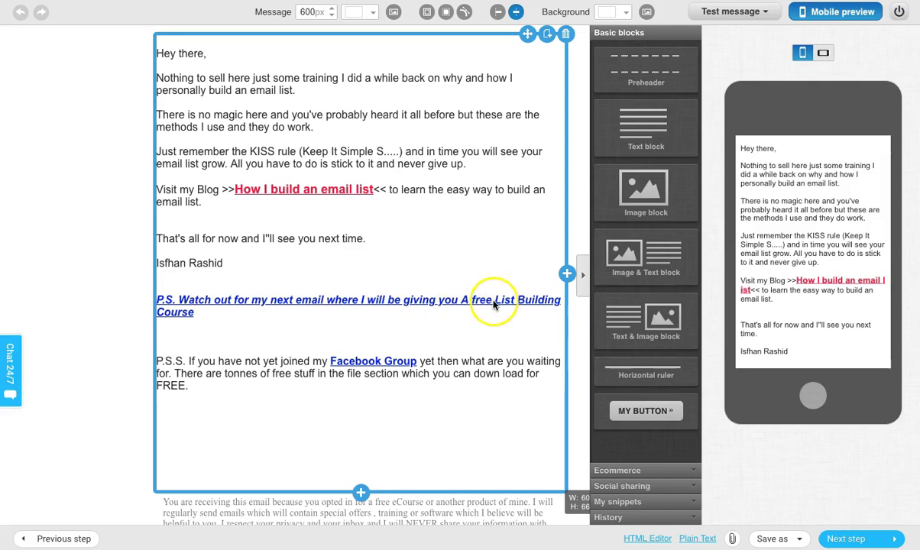
pyautogui.scroll(-2, 374, 329)
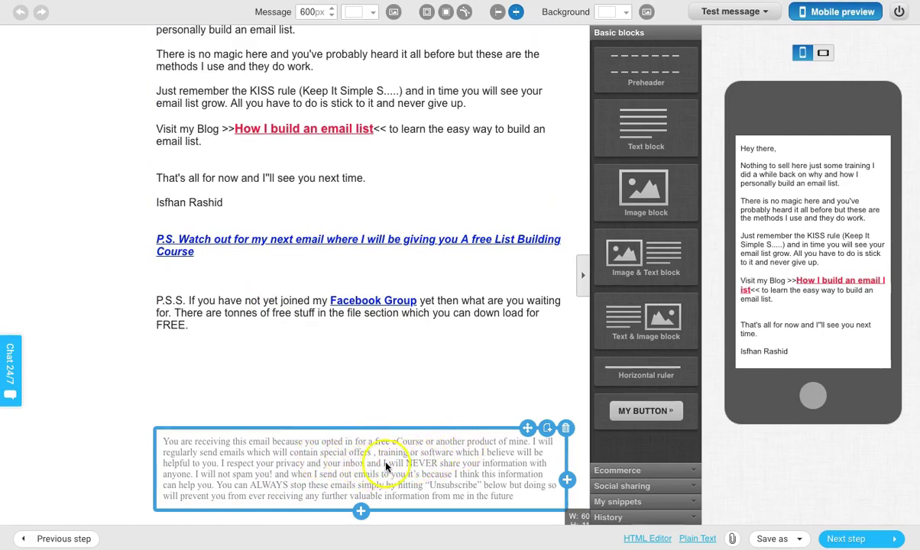
pyautogui.scroll(2, 329, 454)
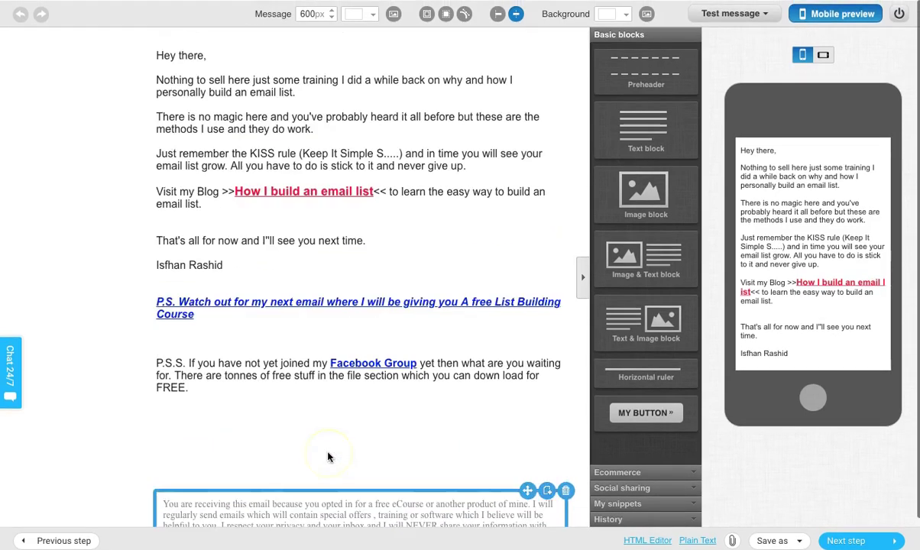
pyautogui.click(848, 539)
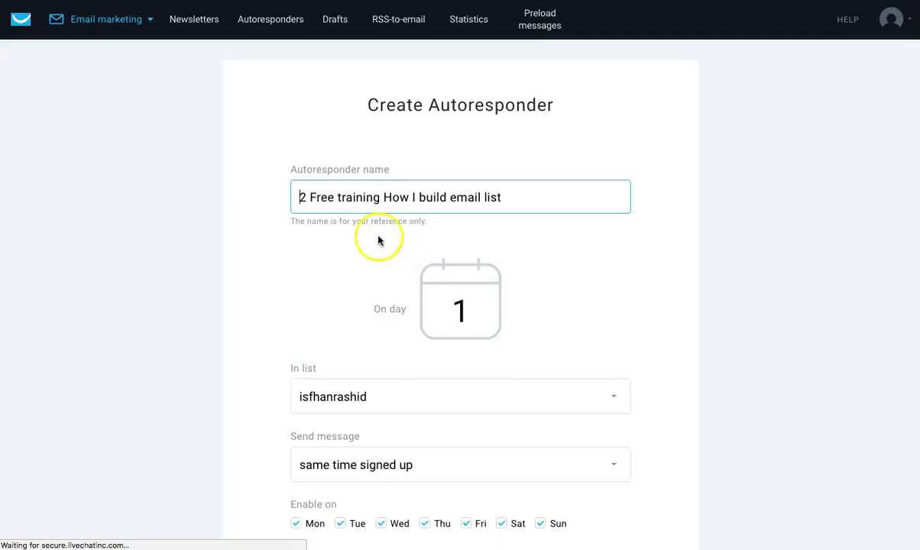
pyautogui.scroll(-5, 531, 314)
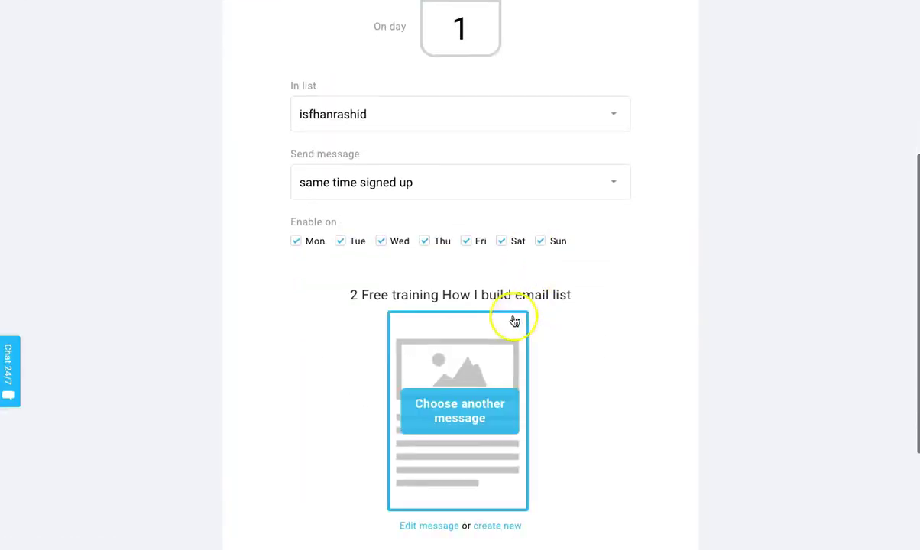
pyautogui.scroll(-2, 611, 297)
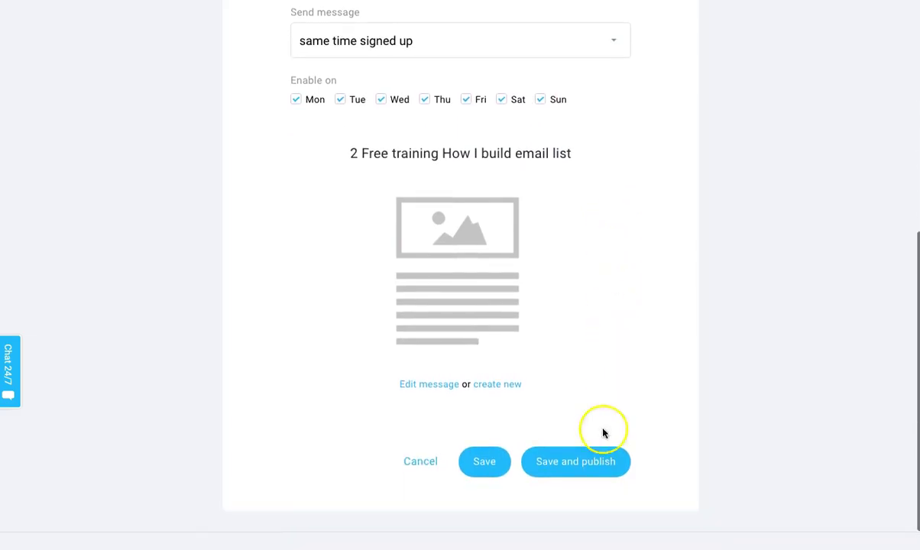
pyautogui.click(566, 463)
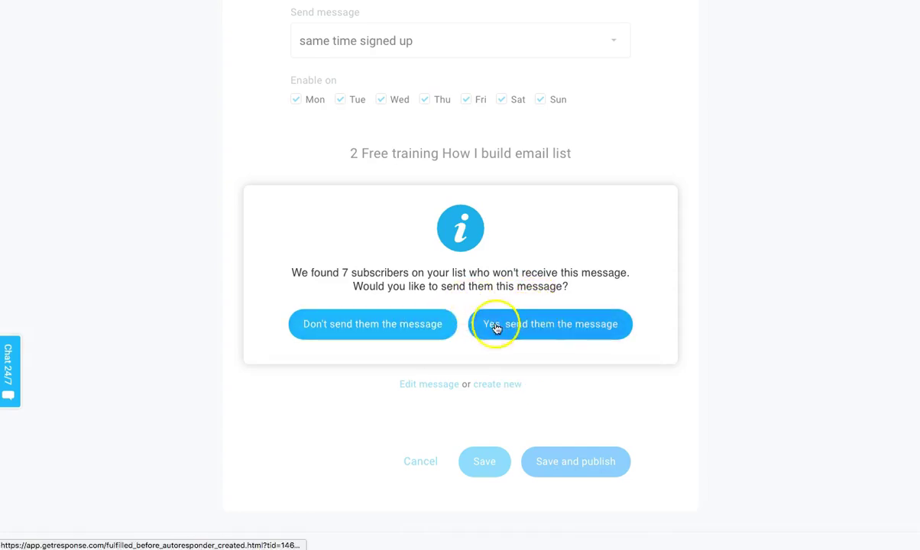
pyautogui.click(432, 325)
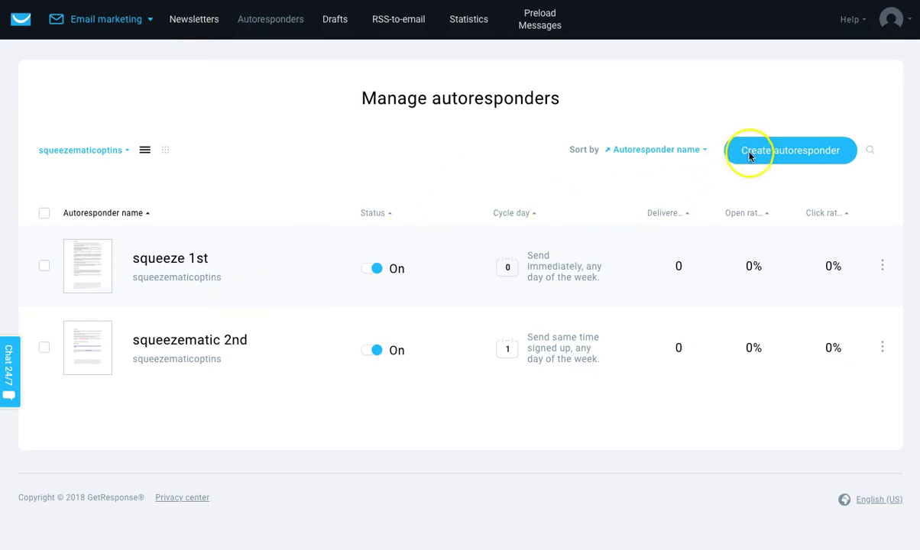
# - Start a new autoresponder named "Brett circle", schedule it on day 2 and assign it to the squeezematicoptins list
pyautogui.click(784, 159)
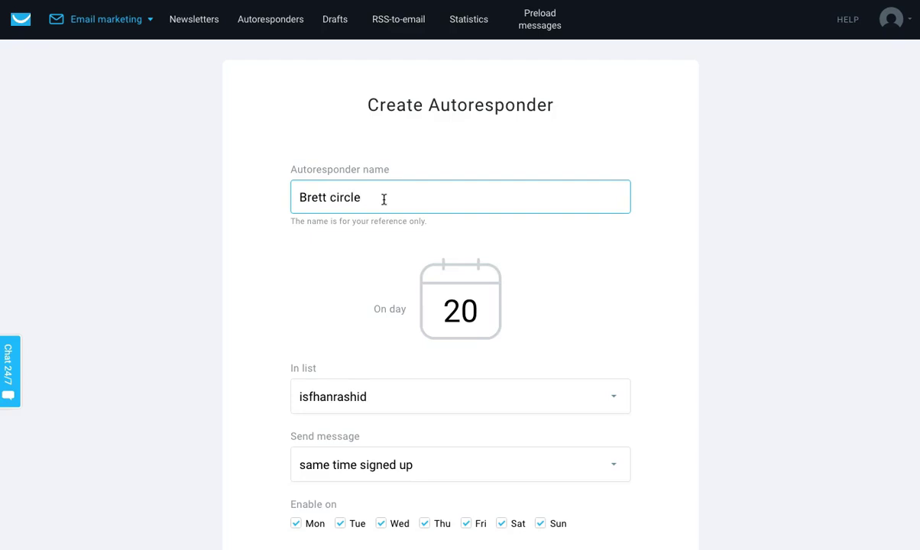
pyautogui.moveTo(476, 312); pyautogui.dragTo(451, 313)
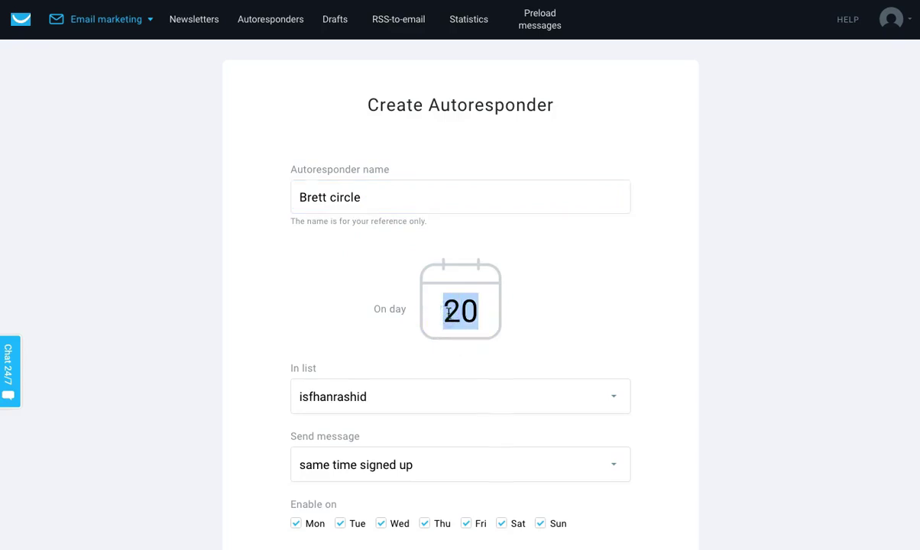
pyautogui.write('2')
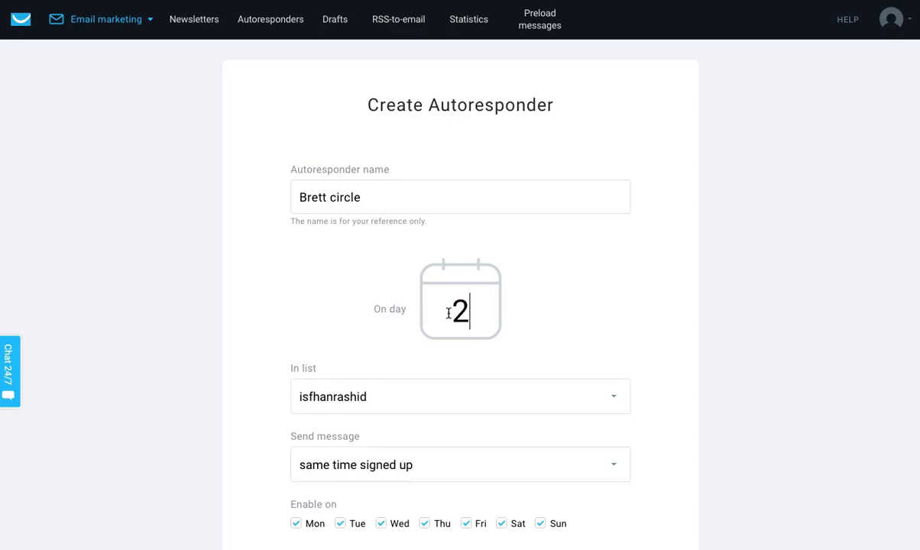
pyautogui.scroll(-3, 534, 318)
pyautogui.click(603, 182)
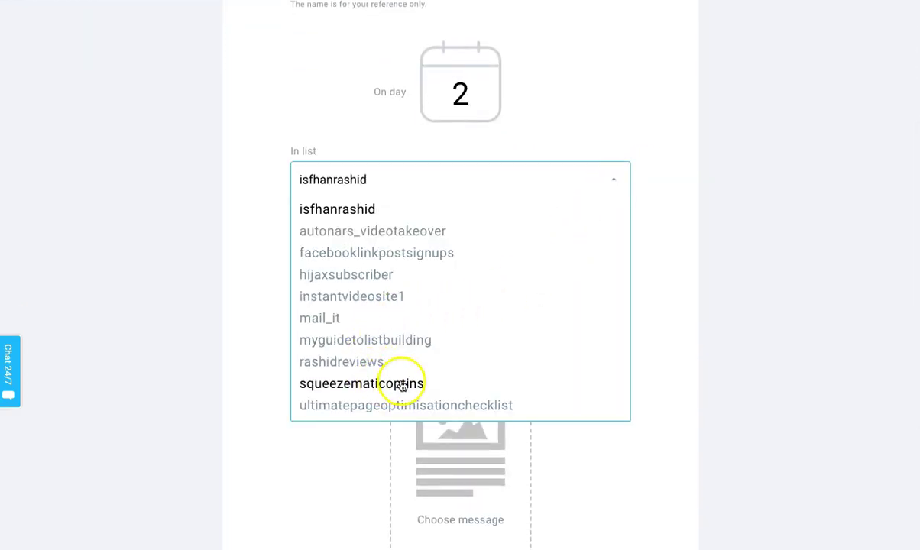
pyautogui.click(405, 383)
# - Create a message named "Bretts Circle" with subject "Here's Special Discount For A Limited Time So Hurry !" and open its content
pyautogui.scroll(-3, 642, 338)
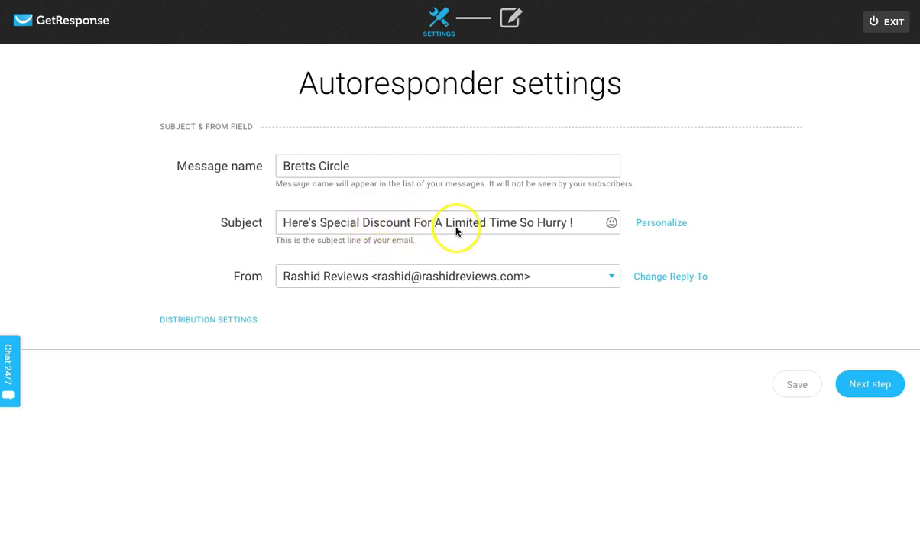
pyautogui.click(862, 385)
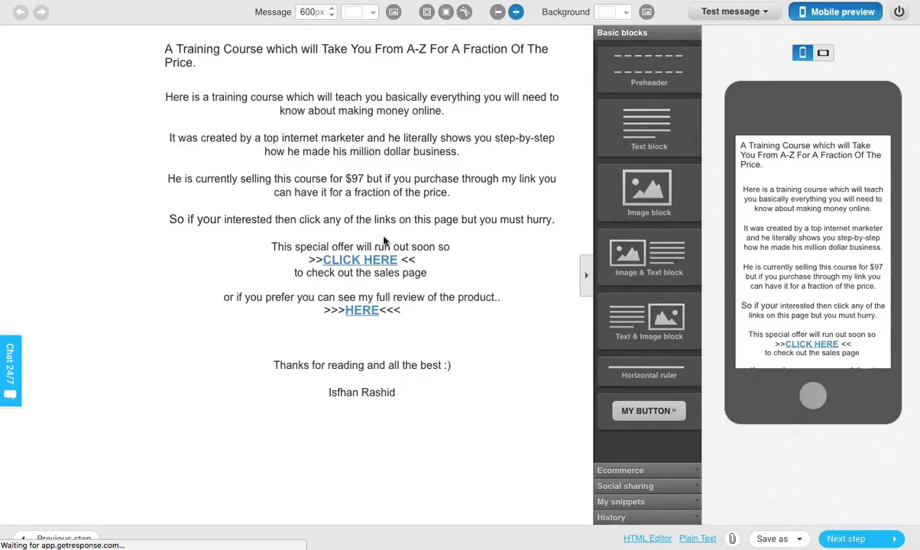
# - Review the discount email's text, including the training course offer and the links to the sales page and full review
pyautogui.click(370, 195)
pyautogui.click(269, 61)
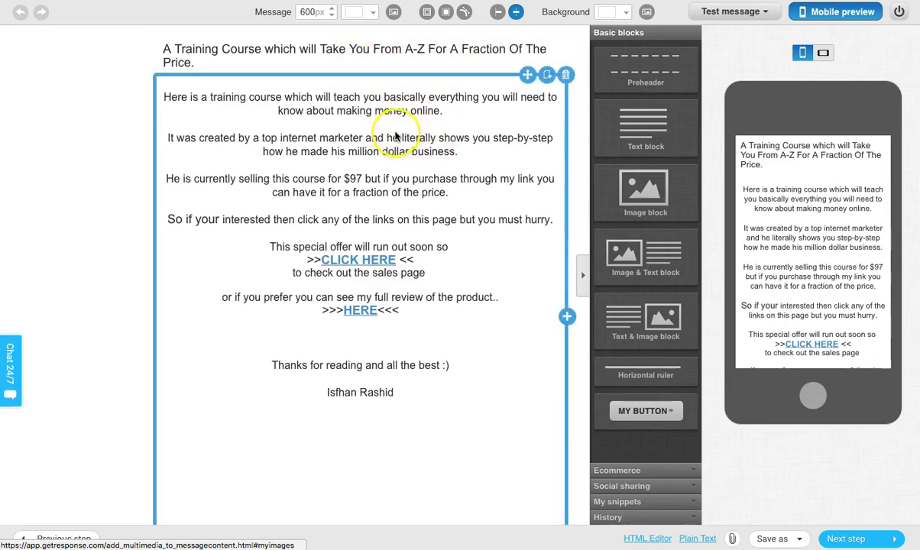
pyautogui.scroll(-2, 389, 132)
pyautogui.scroll(2, 389, 132)
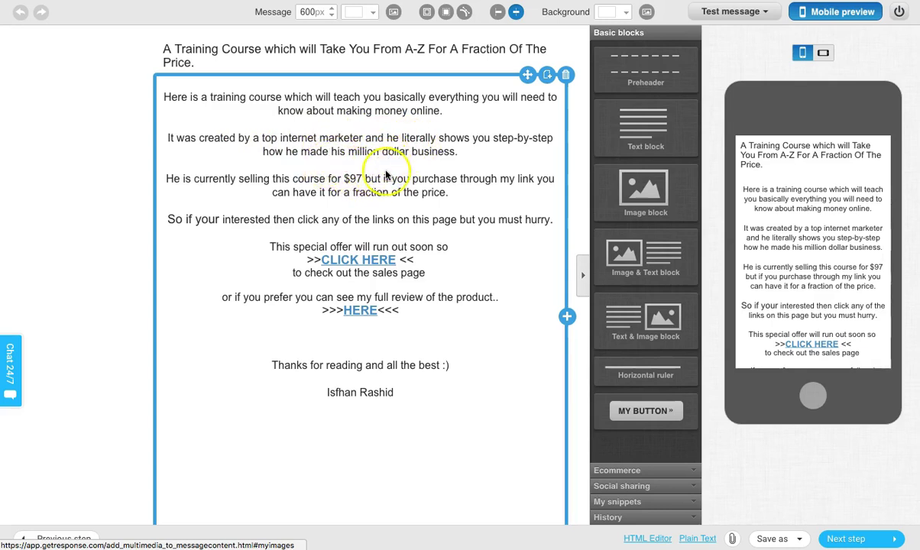
pyautogui.scroll(-3, 301, 183)
pyautogui.scroll(3, 290, 185)
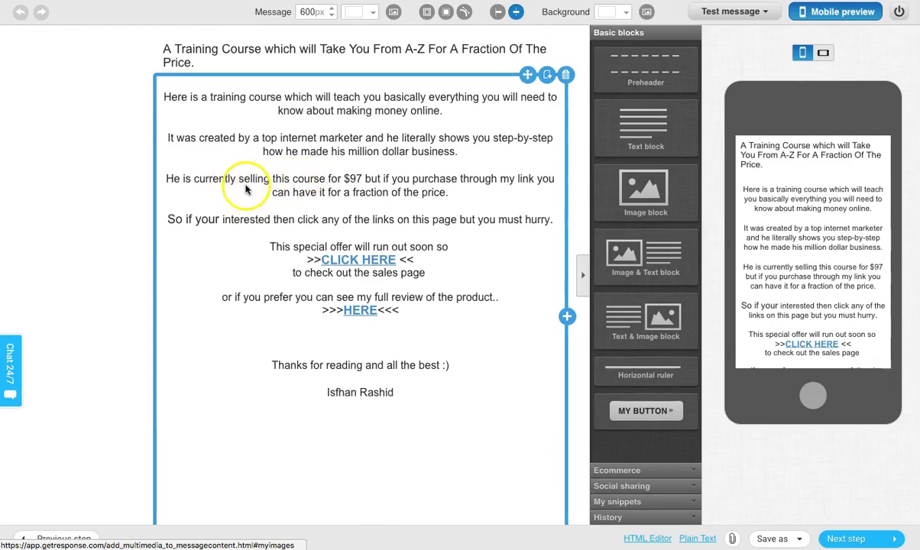
pyautogui.scroll(-3, 273, 185)
pyautogui.scroll(3, 282, 188)
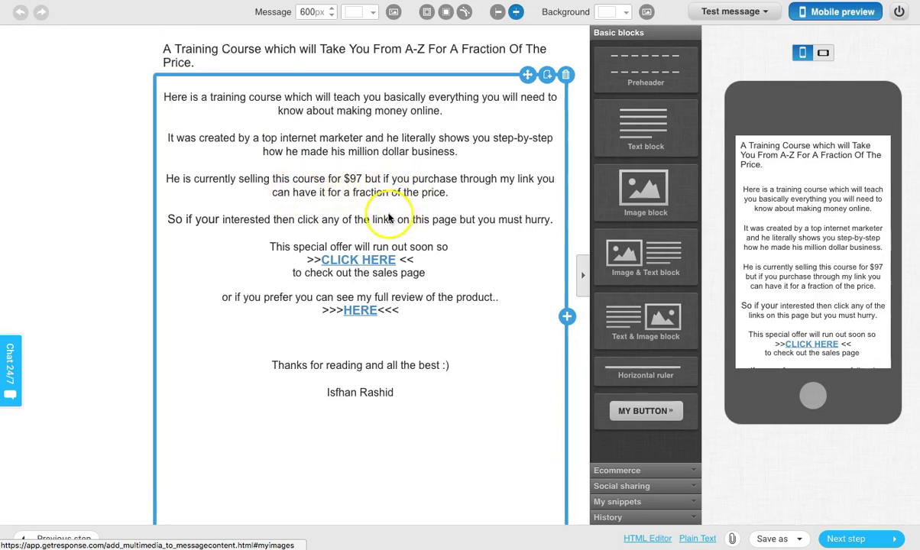
# - Switch to the product reviews website and open the Brett's Circle Review post from the older recommended products
pyautogui.scroll(-3, 386, 216)
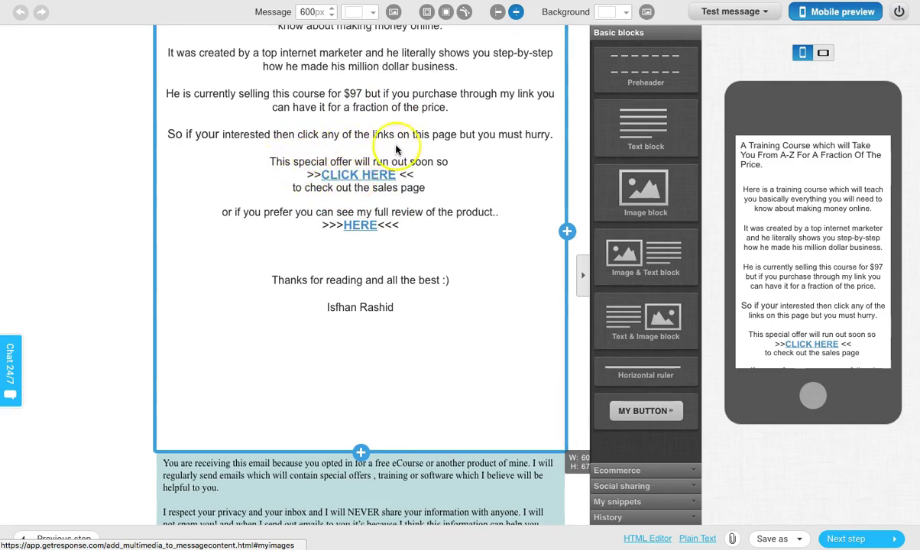
pyautogui.scroll(2, 342, 175)
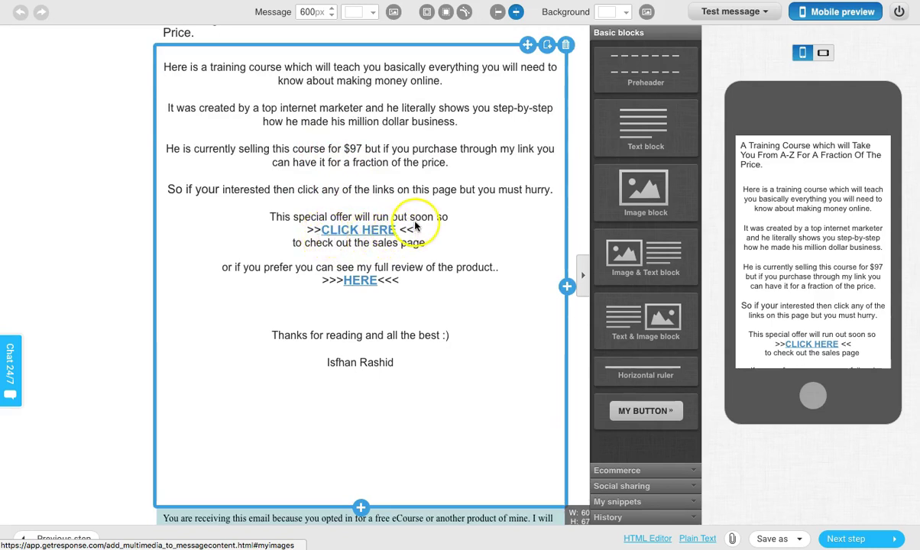
pyautogui.scroll(-2, 421, 233)
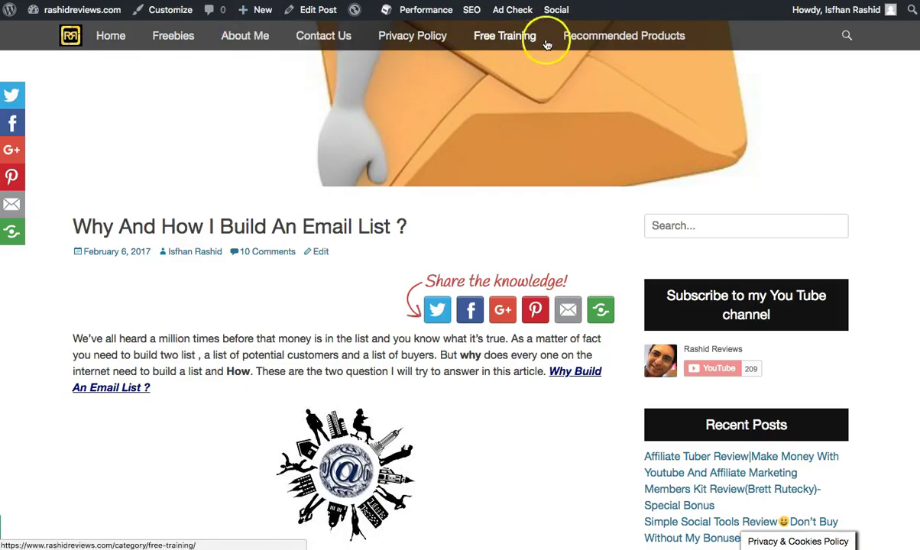
pyautogui.click(595, 43)
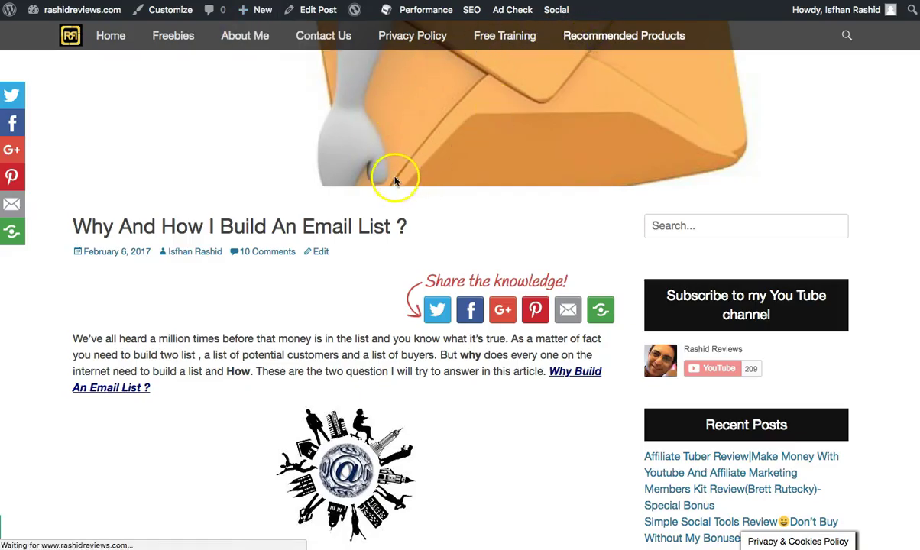
pyautogui.scroll(-8, 394, 180)
pyautogui.scroll(-15, 394, 180)
pyautogui.scroll(-8, 390, 180)
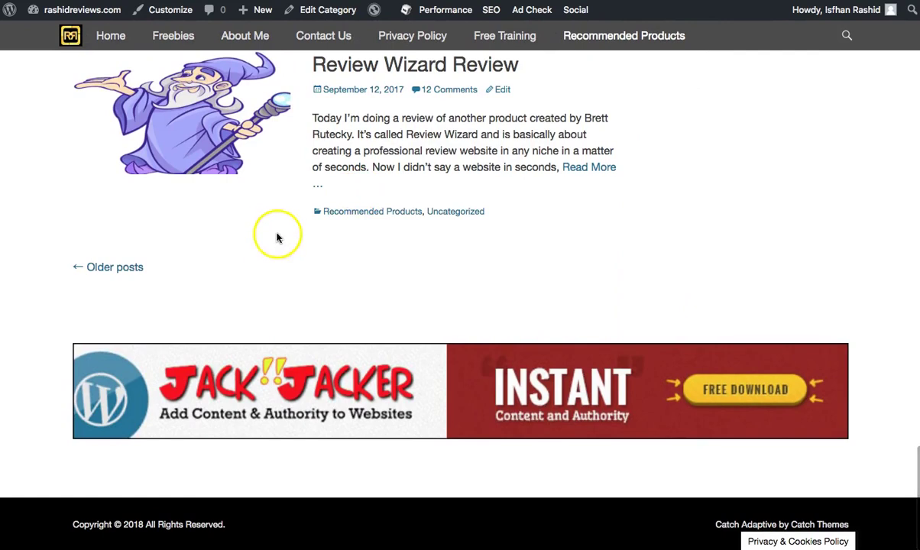
pyautogui.click(133, 267)
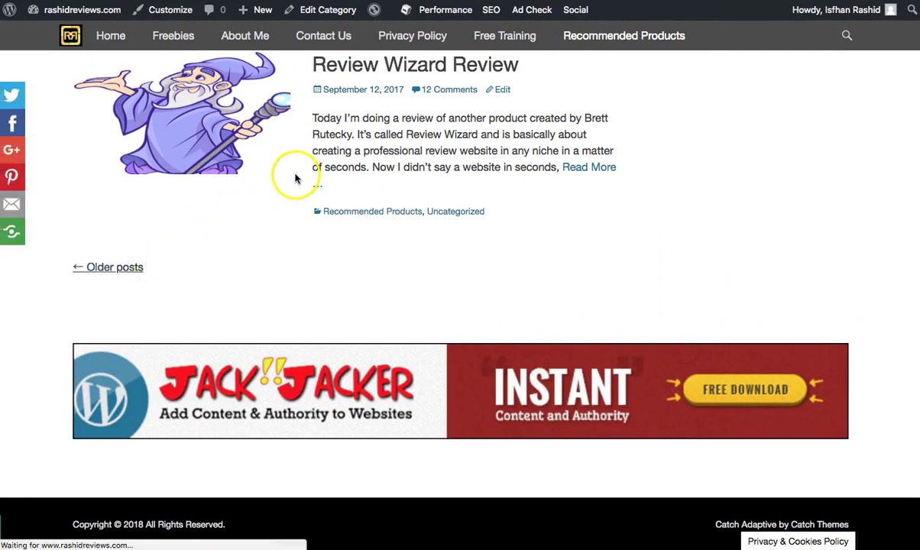
pyautogui.scroll(-10, 293, 177)
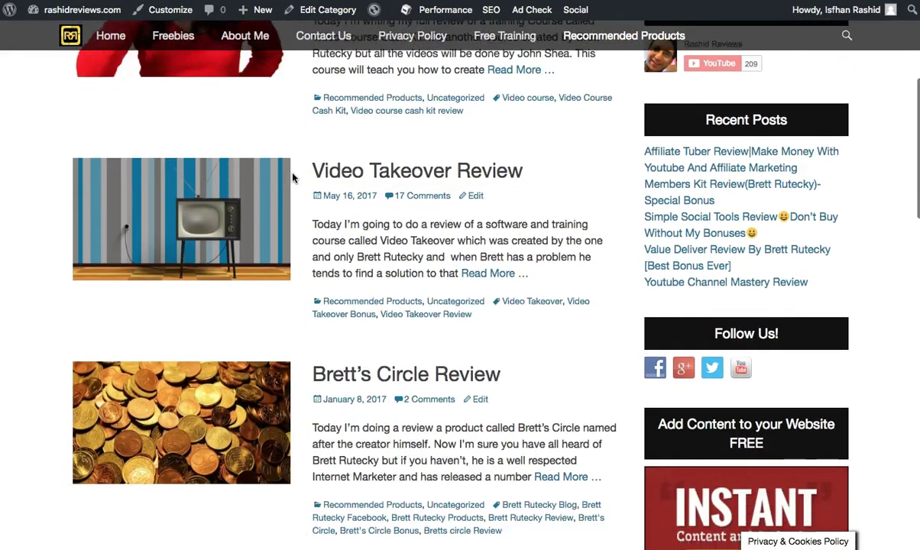
pyautogui.scroll(-2, 292, 177)
pyautogui.click(364, 105)
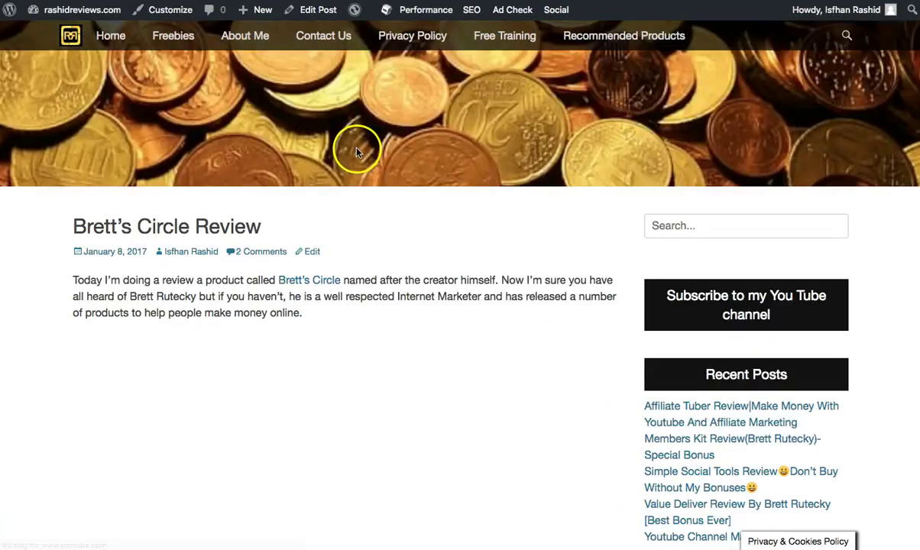
# - Look through the Brett's Circle Review post, including its video, course modules, conclusion and discount links
pyautogui.scroll(-6, 356, 149)
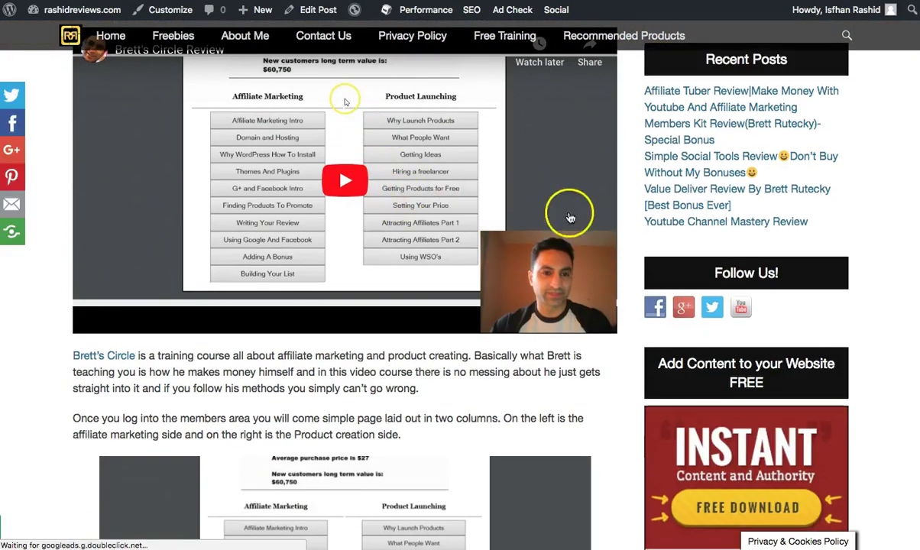
pyautogui.scroll(1, 348, 145)
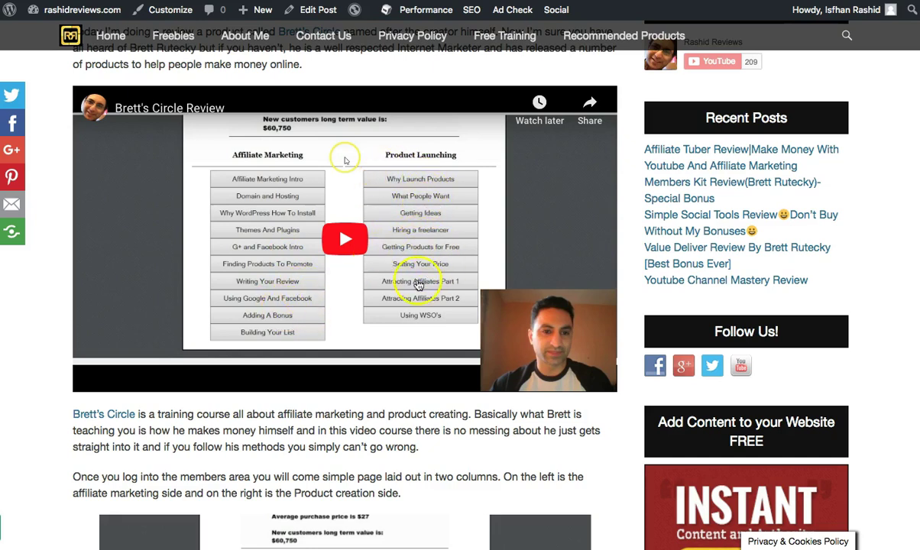
pyautogui.scroll(-10, 344, 161)
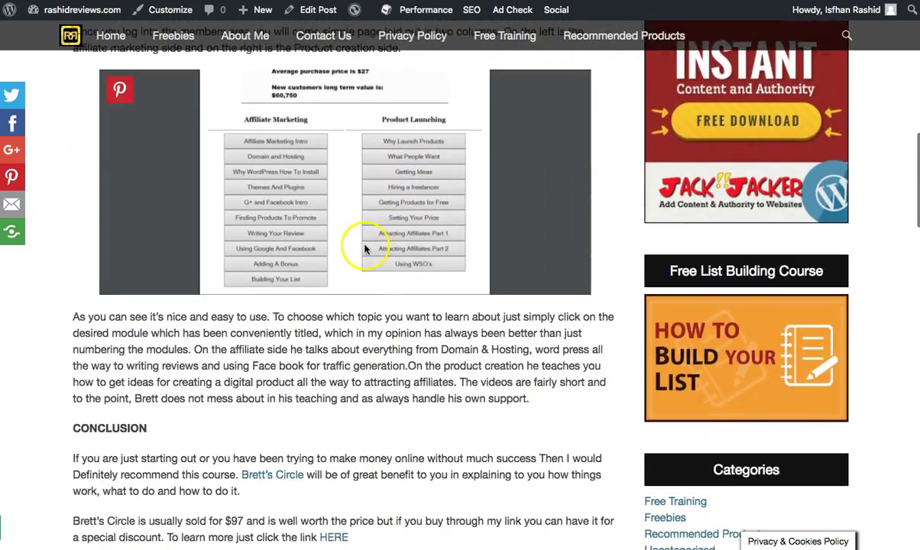
pyautogui.scroll(-3, 246, 228)
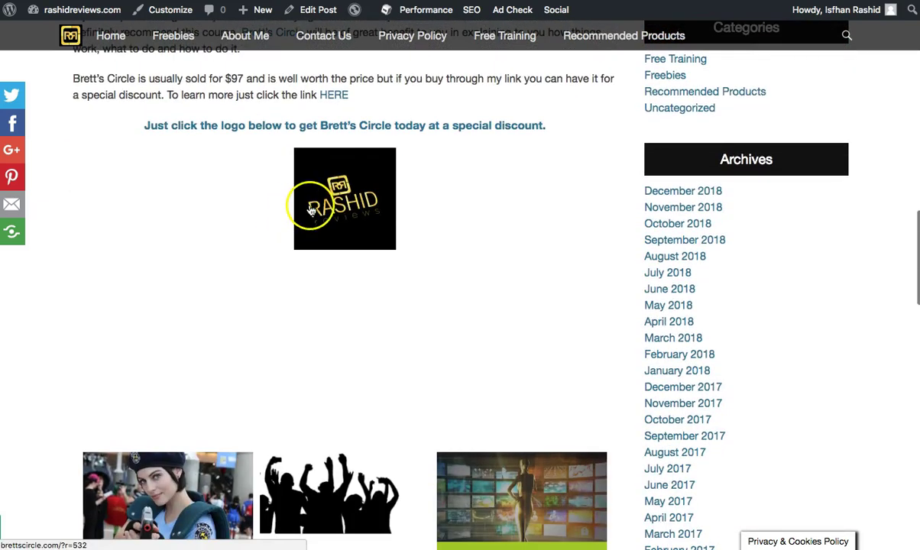
pyautogui.scroll(7, 314, 211)
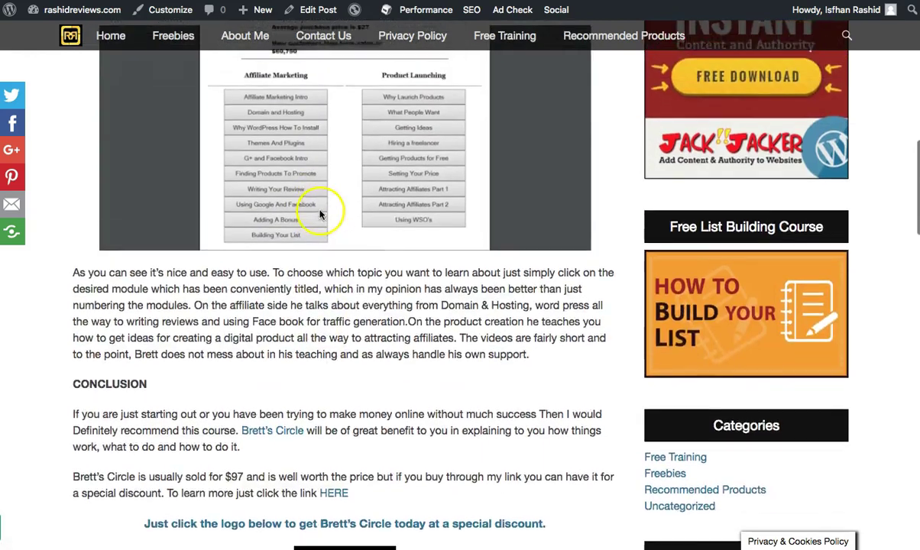
pyautogui.scroll(8, 320, 210)
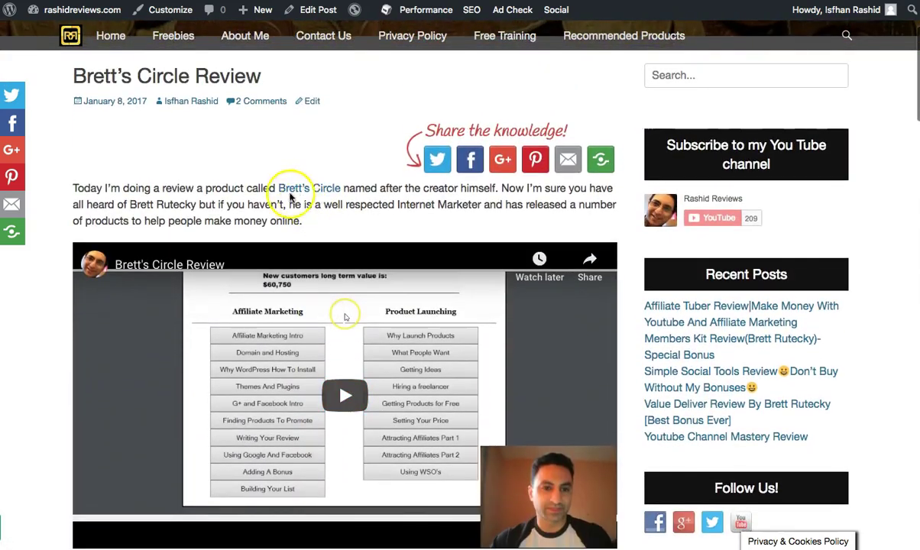
# - Open the Brett's Circle sales page from the review's introduction and examine its pitch, customer testimonials and purchase offer
pyautogui.click(305, 191)
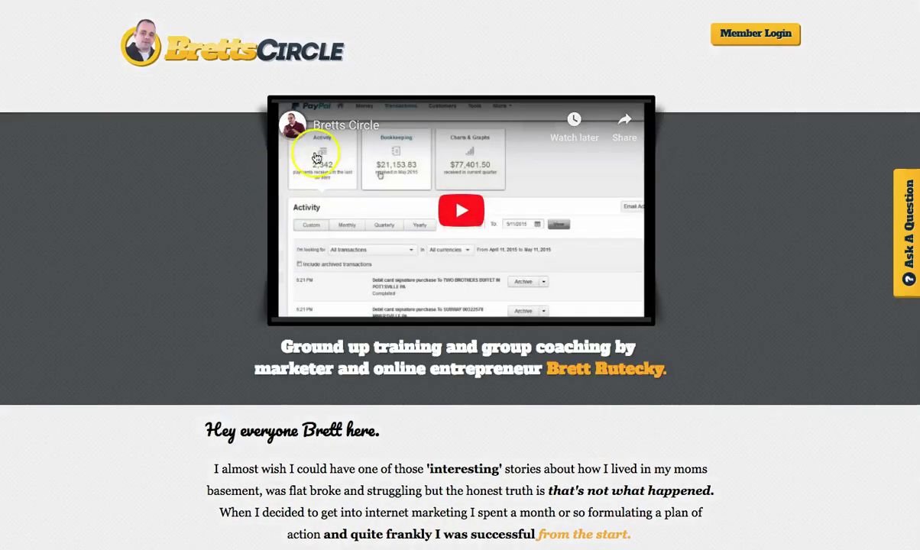
pyautogui.scroll(-4, 673, 162)
pyautogui.scroll(-2, 673, 165)
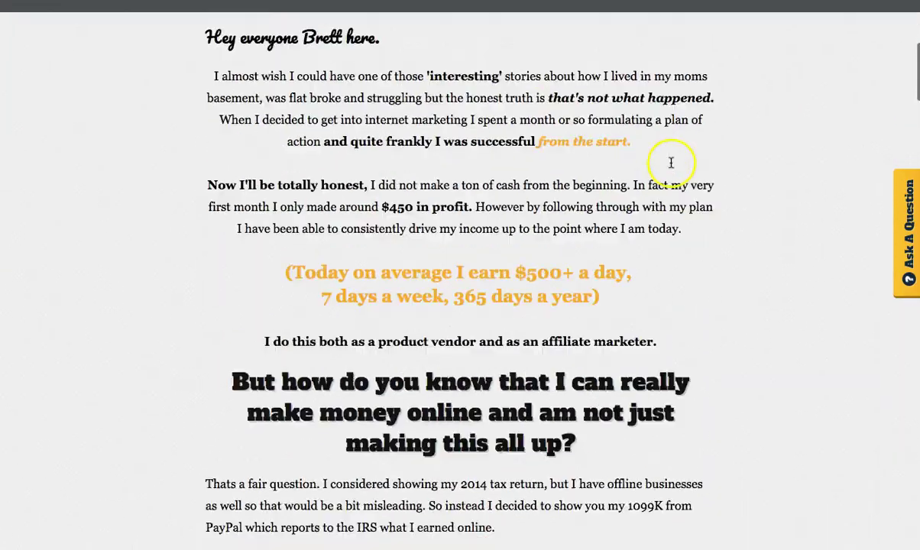
pyautogui.scroll(4, 507, 168)
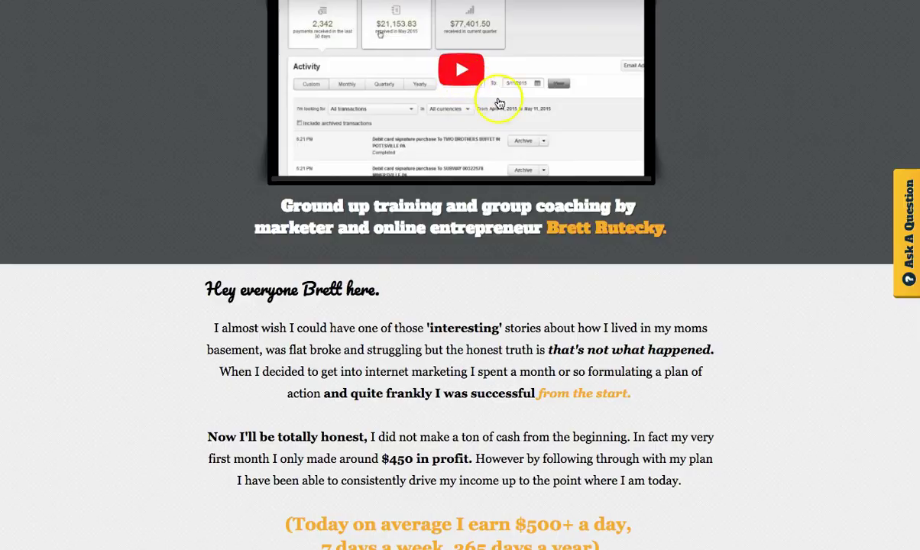
pyautogui.scroll(-6, 498, 104)
pyautogui.scroll(-20, 541, 165)
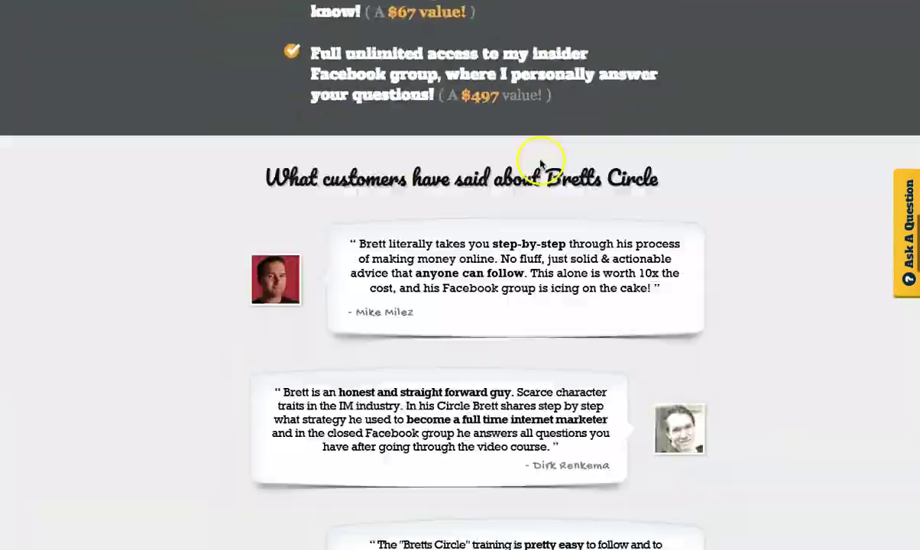
pyautogui.scroll(-10, 541, 165)
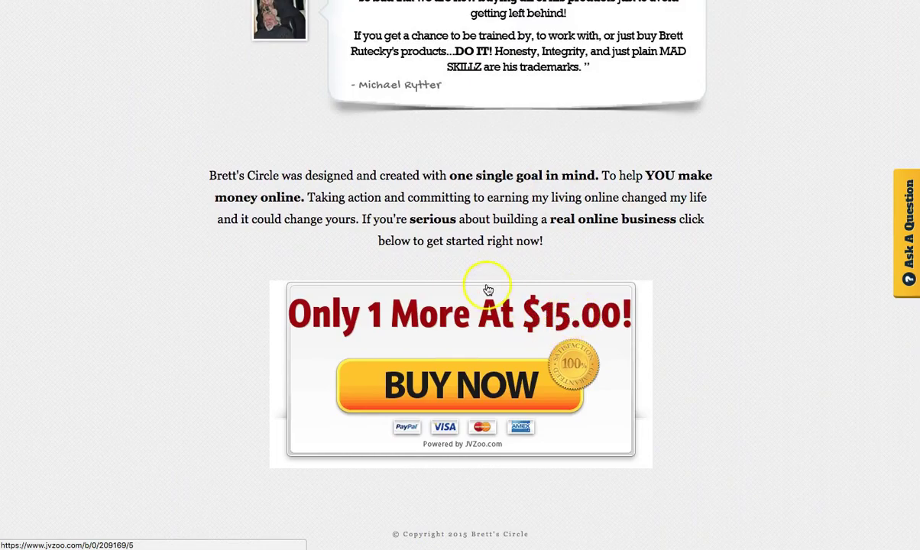
pyautogui.scroll(7, 513, 365)
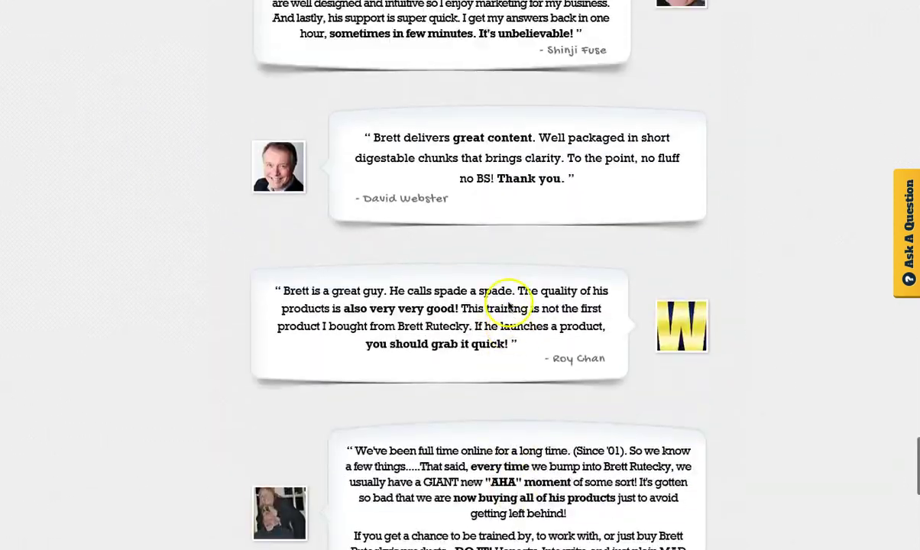
pyautogui.scroll(15, 508, 305)
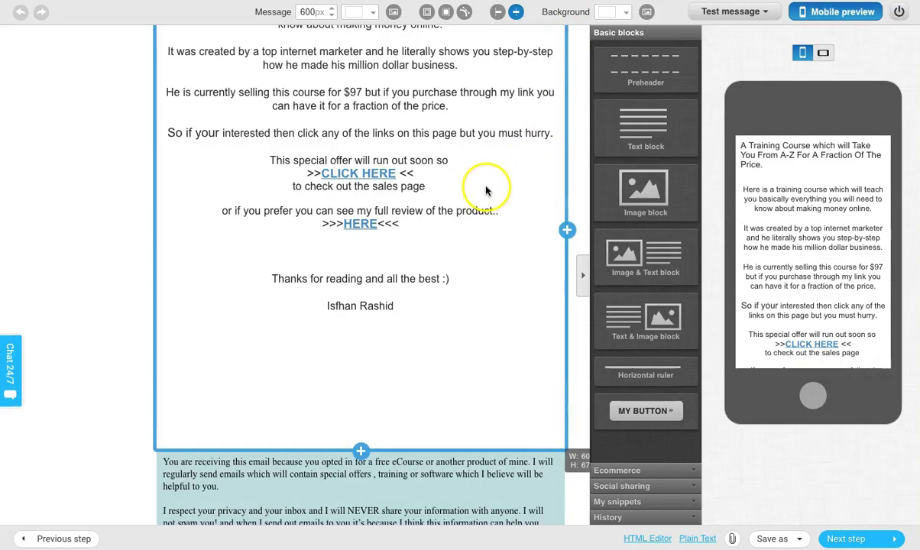
# - Return to GetResponse, check the discount email's body and unsubscribe footer, and proceed to its autoresponder settings
pyautogui.scroll(3, 489, 183)
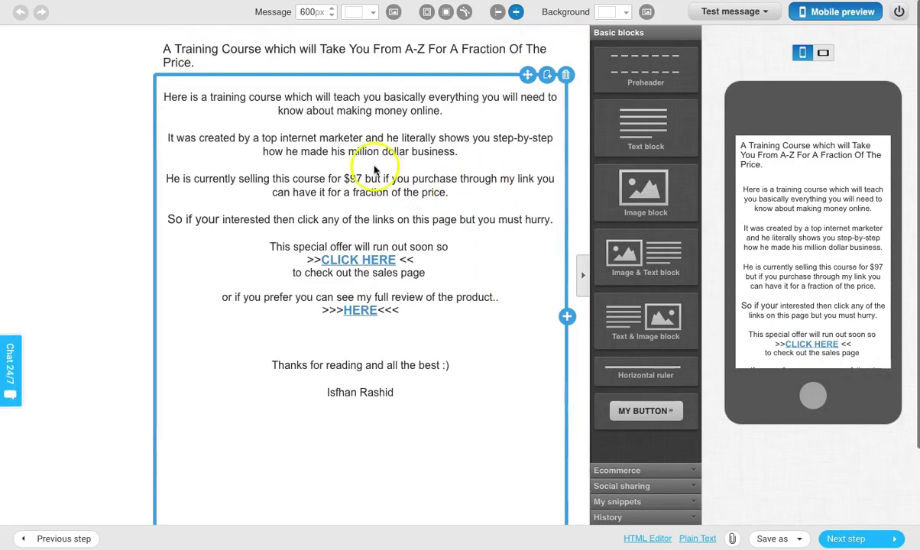
pyautogui.scroll(-3, 425, 175)
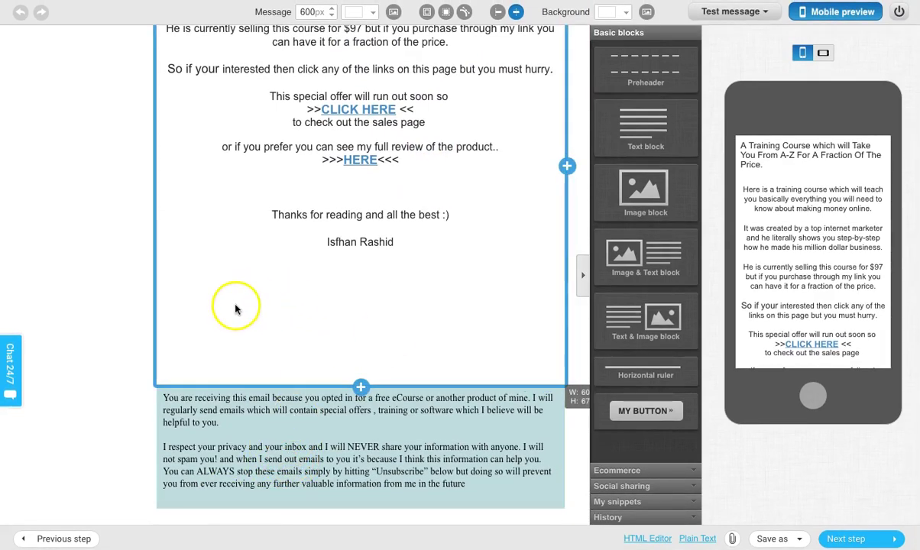
pyautogui.scroll(1, 347, 302)
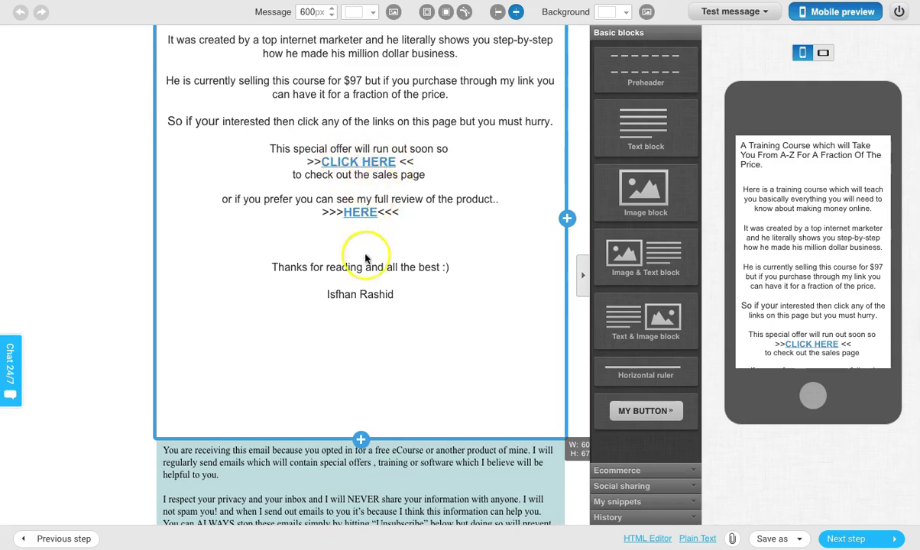
pyautogui.scroll(-1, 362, 263)
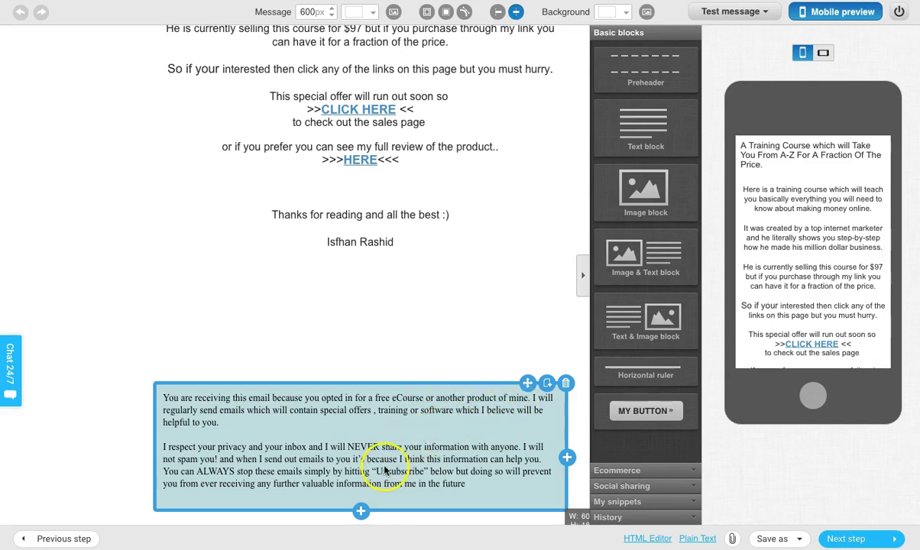
pyautogui.scroll(4, 419, 463)
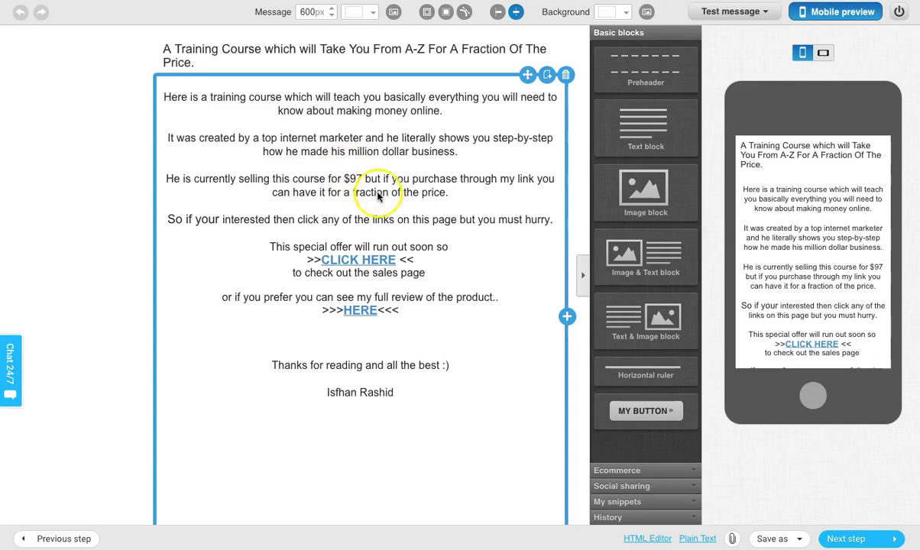
pyautogui.click(849, 540)
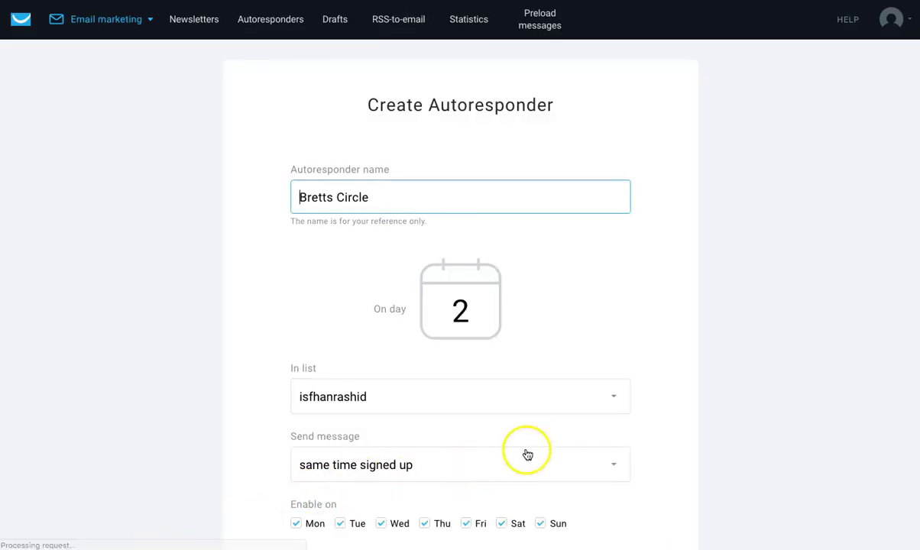
# - Assign the Bretts Circle autoresponder to the squeezematicoptins list and check its day, sending time and enabled weekdays
pyautogui.scroll(-3, 523, 449)
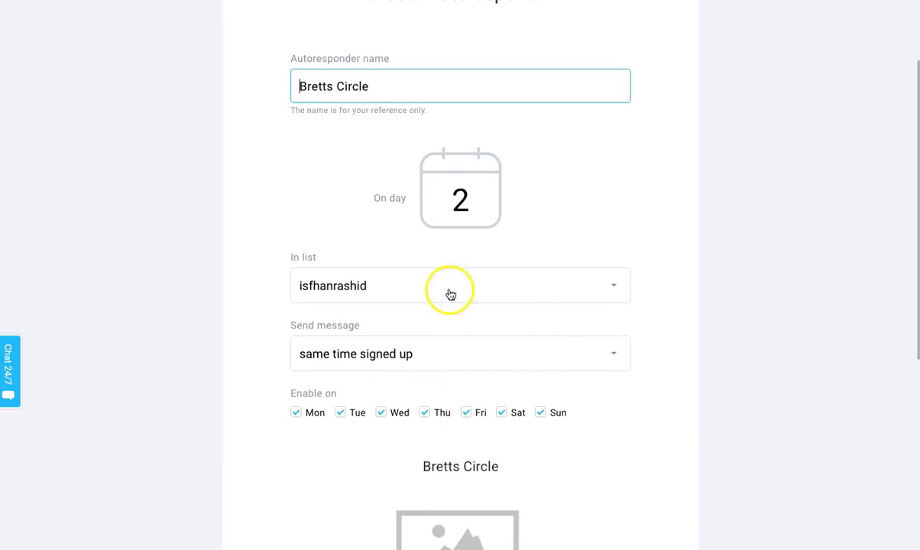
pyautogui.click(510, 300)
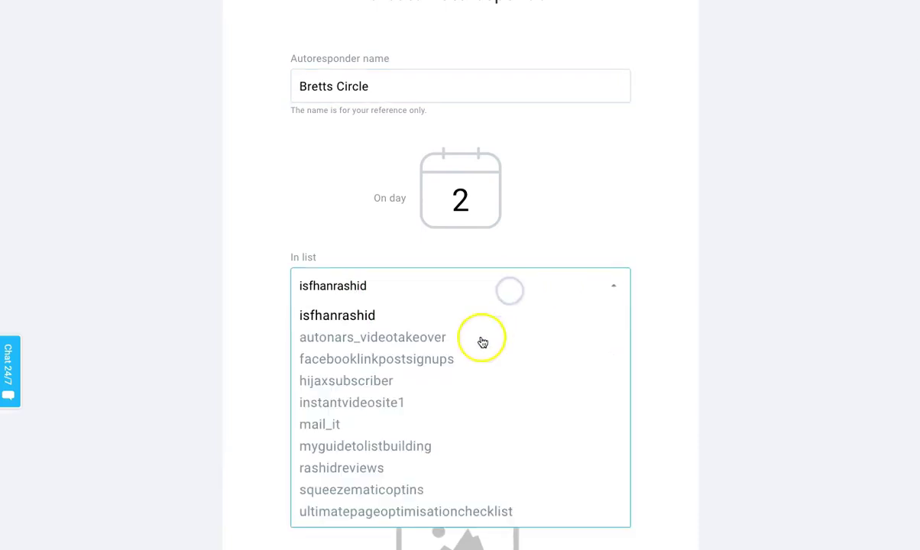
pyautogui.click(413, 490)
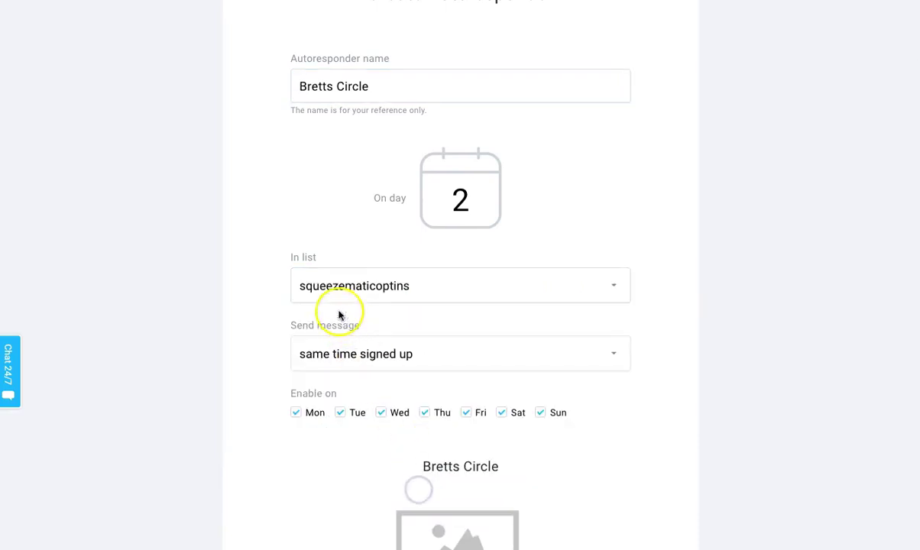
pyautogui.scroll(-2, 450, 311)
pyautogui.scroll(2, 450, 312)
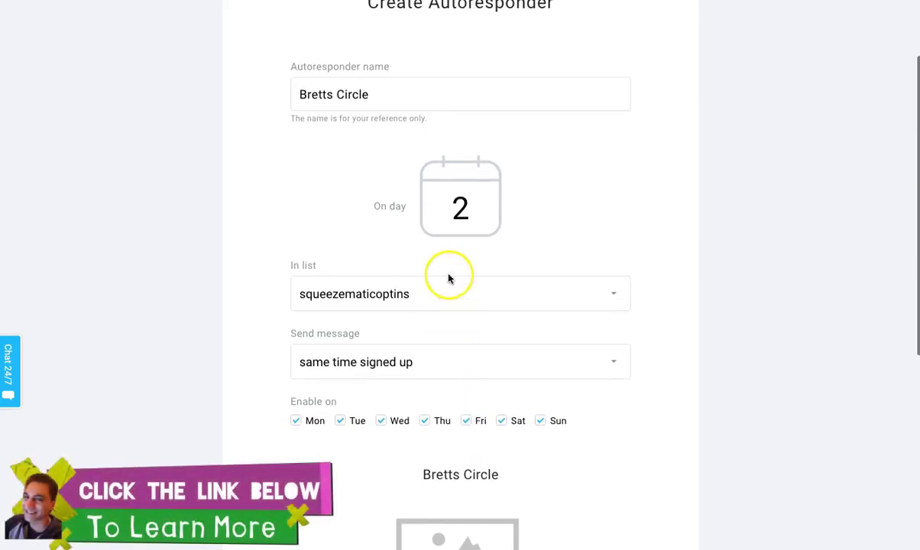
pyautogui.scroll(-1, 504, 254)
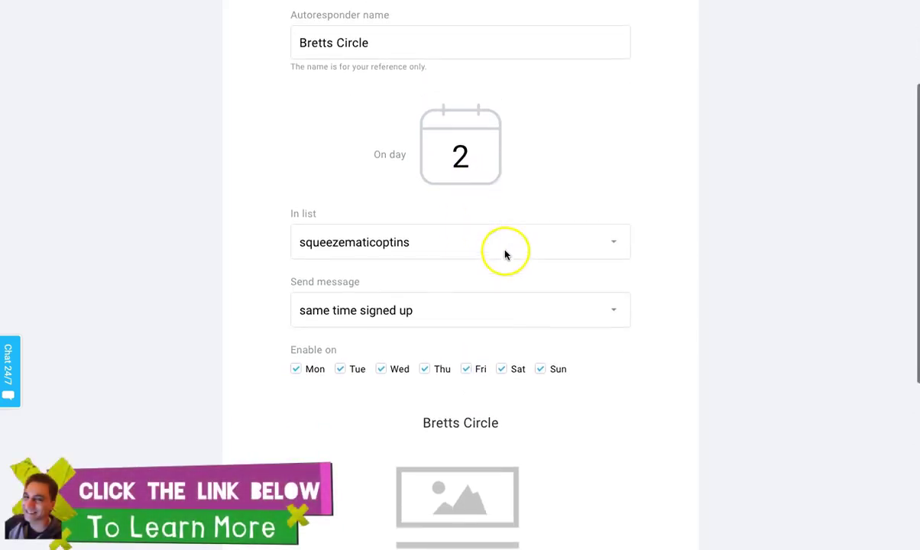
pyautogui.scroll(3, 506, 250)
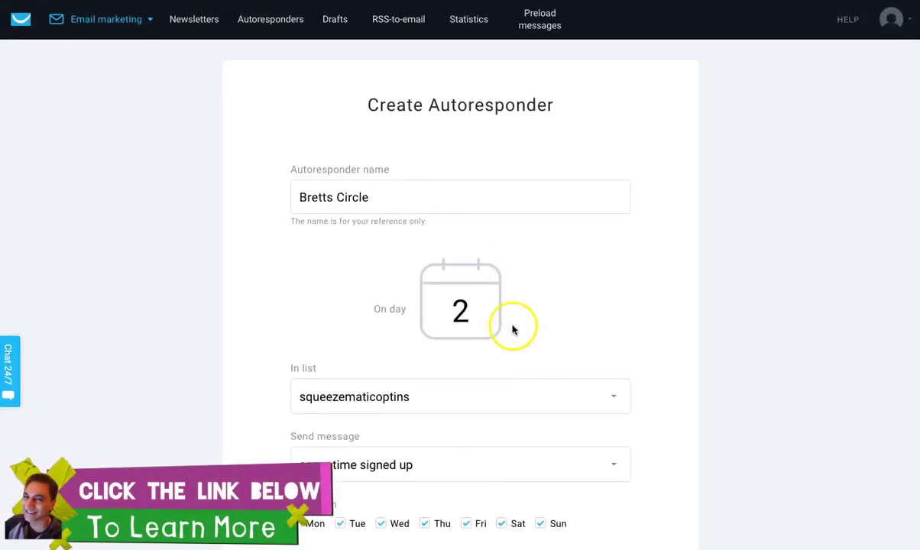
pyautogui.scroll(-2, 527, 330)
pyautogui.scroll(2, 540, 329)
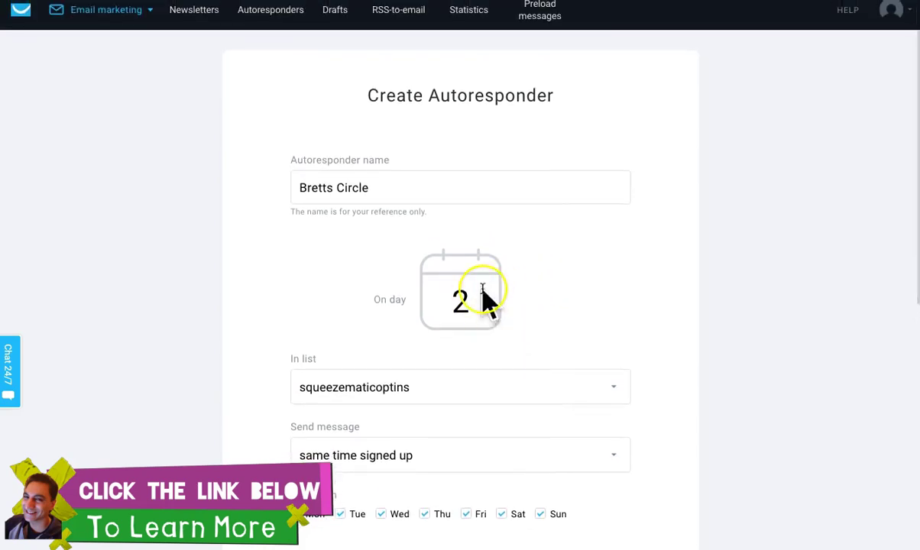
pyautogui.scroll(-4, 522, 304)
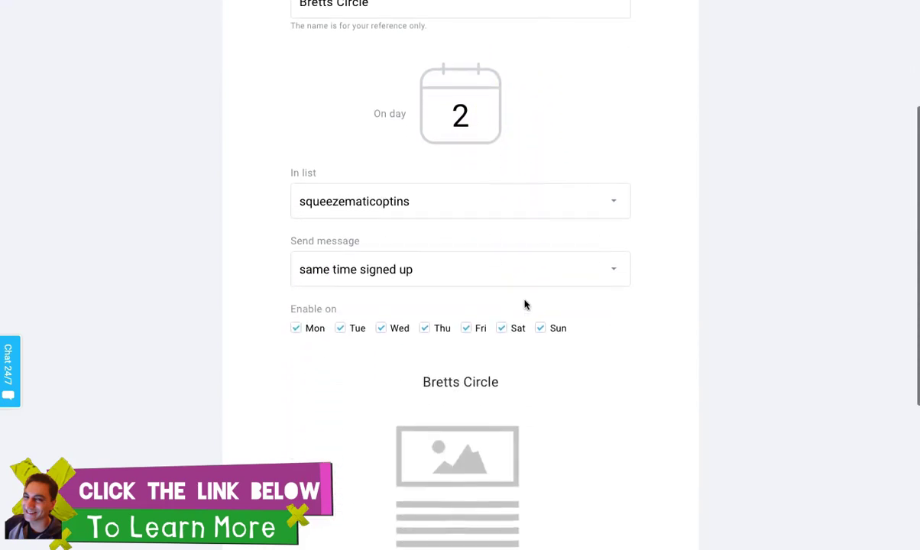
# - Save and publish the day-2 Bretts Circle autoresponder, and check the squeezematicoptins sequence in the autoresponder overview
pyautogui.scroll(3, 524, 304)
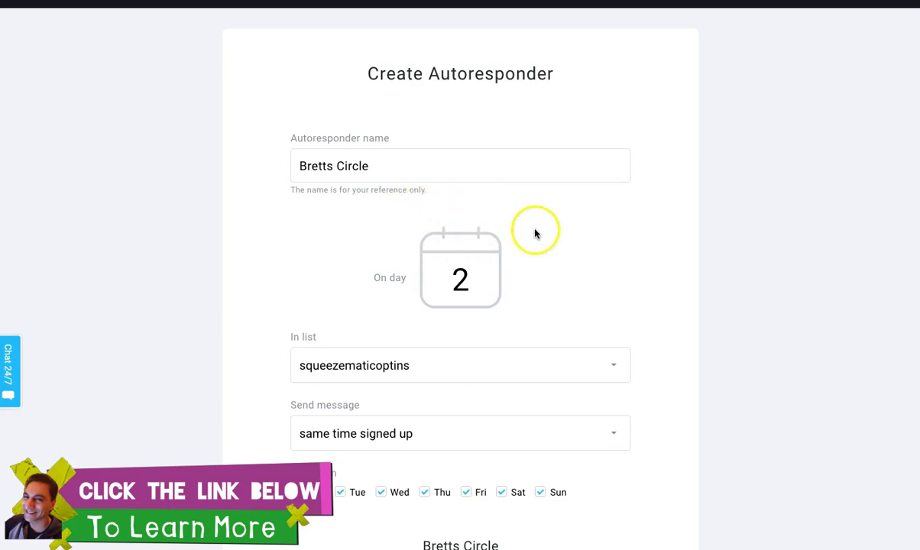
pyautogui.scroll(-8, 544, 263)
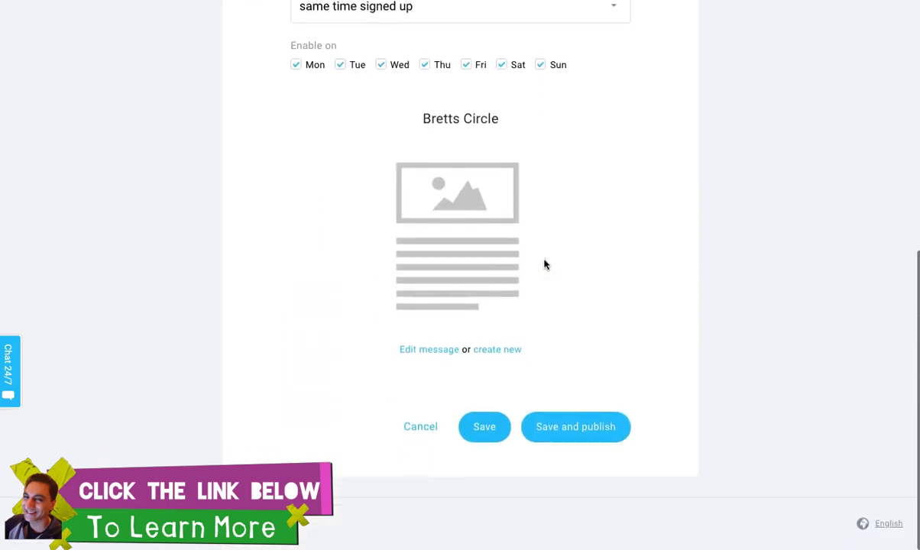
pyautogui.click(591, 434)
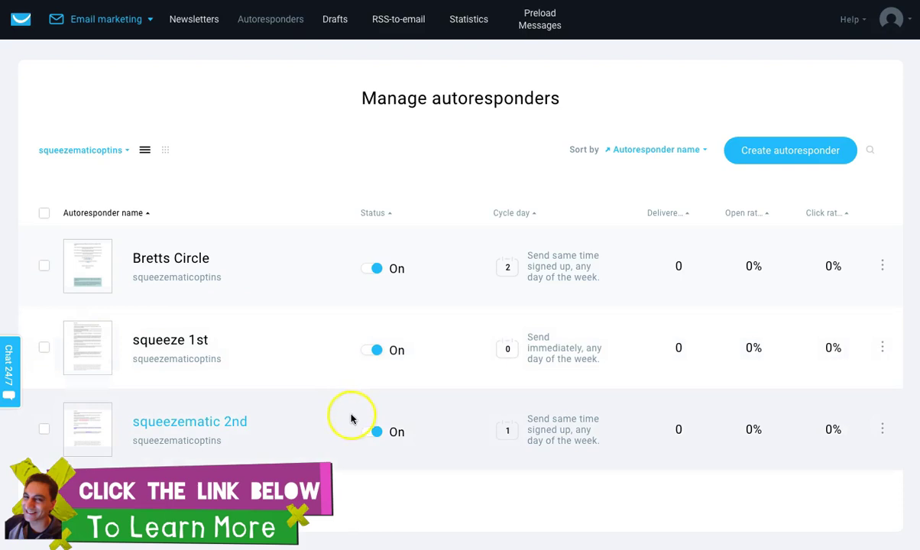
pyautogui.scroll(-1, 351, 419)
pyautogui.scroll(1, 404, 410)
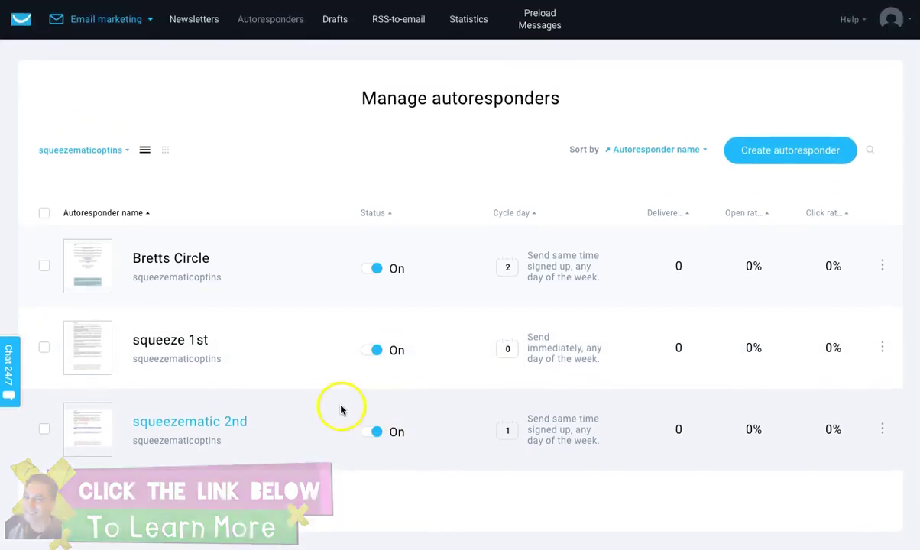
pyautogui.scroll(-1, 313, 407)
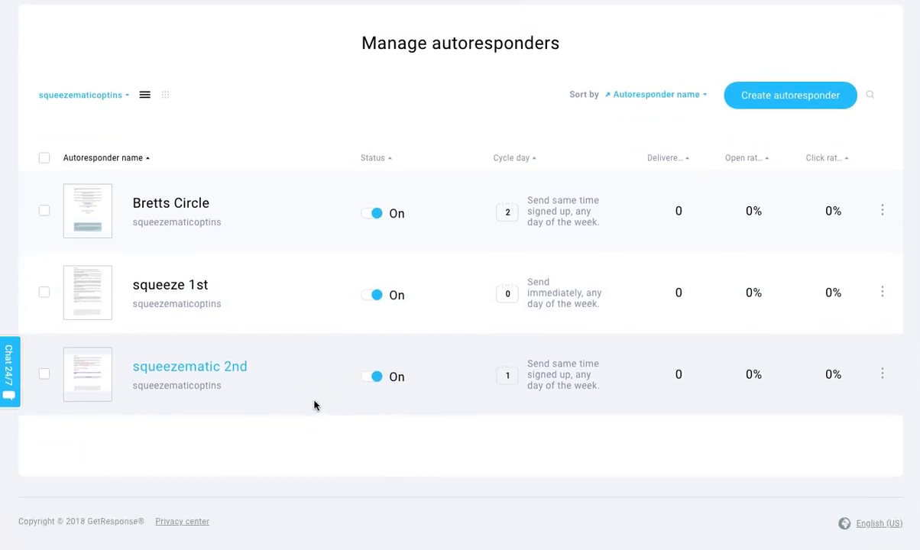
pyautogui.scroll(1, 440, 396)
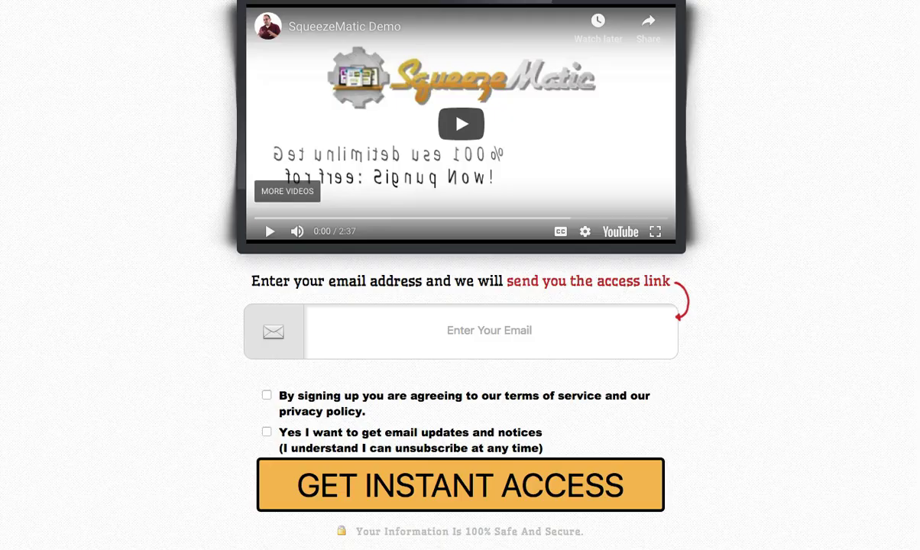
# - Switch to the SqueezeMatic squeeze page and examine its headline, demo video, email opt-in form and consent checkboxes
pyautogui.scroll(3, 532, 115)
pyautogui.scroll(-2, 524, 164)
pyautogui.scroll(2, 505, 115)
pyautogui.scroll(-1, 496, 71)
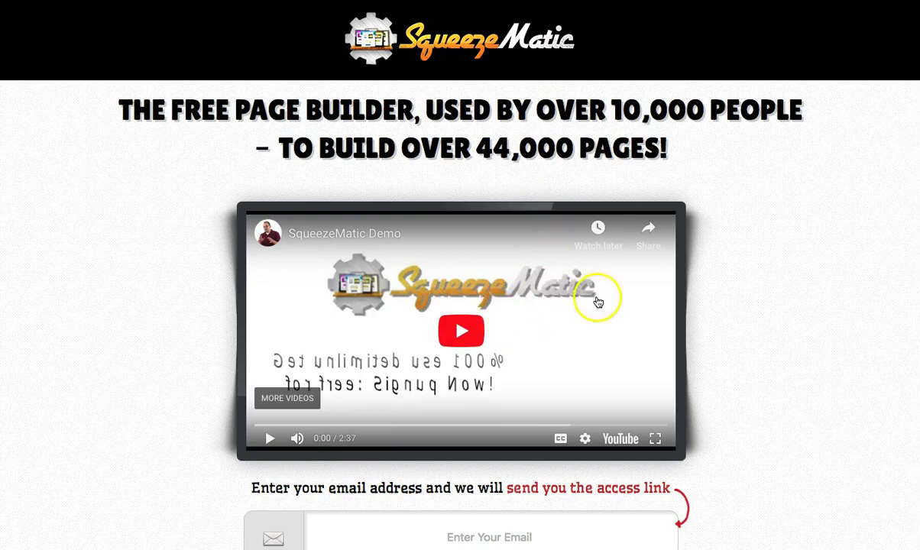
pyautogui.scroll(-3, 597, 302)
pyautogui.scroll(3, 597, 296)
pyautogui.scroll(-4, 604, 291)
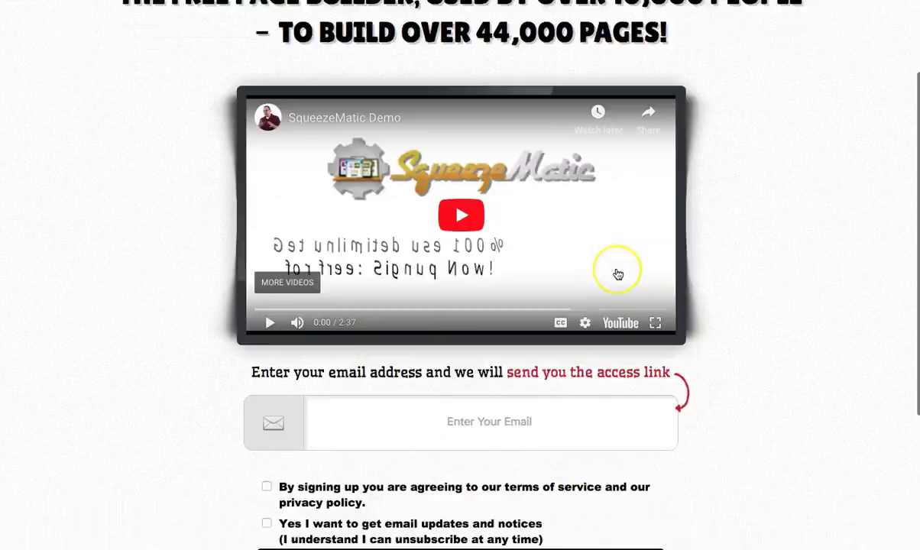
pyautogui.scroll(-1, 617, 273)
pyautogui.scroll(3, 573, 267)
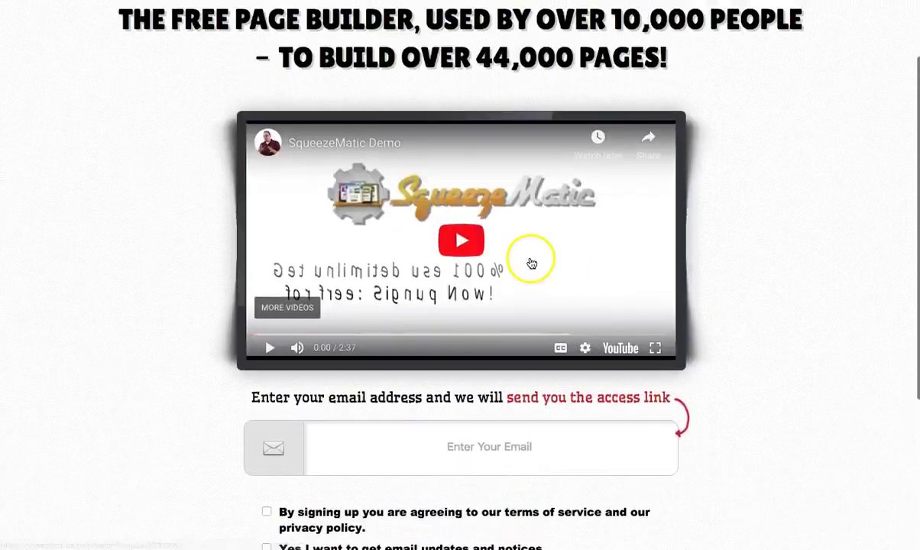